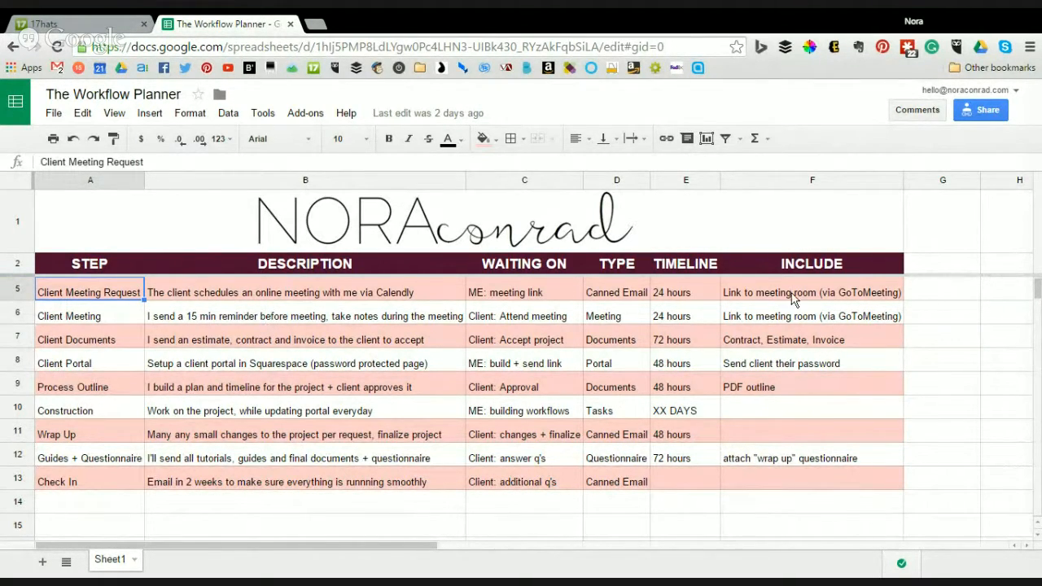
# - Highlight the workflow steps table and step names, noting the Process Outline and Client Documents descriptions
pyautogui.moveTo(792, 294); pyautogui.dragTo(696, 295)
pyautogui.moveTo(356, 381); pyautogui.dragTo(133, 488)
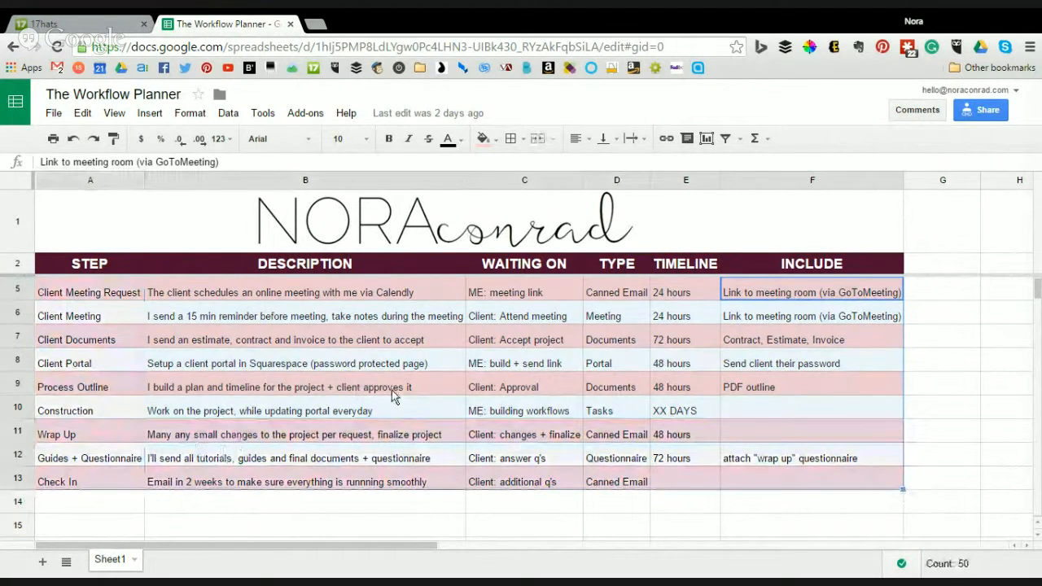
pyautogui.click(392, 390)
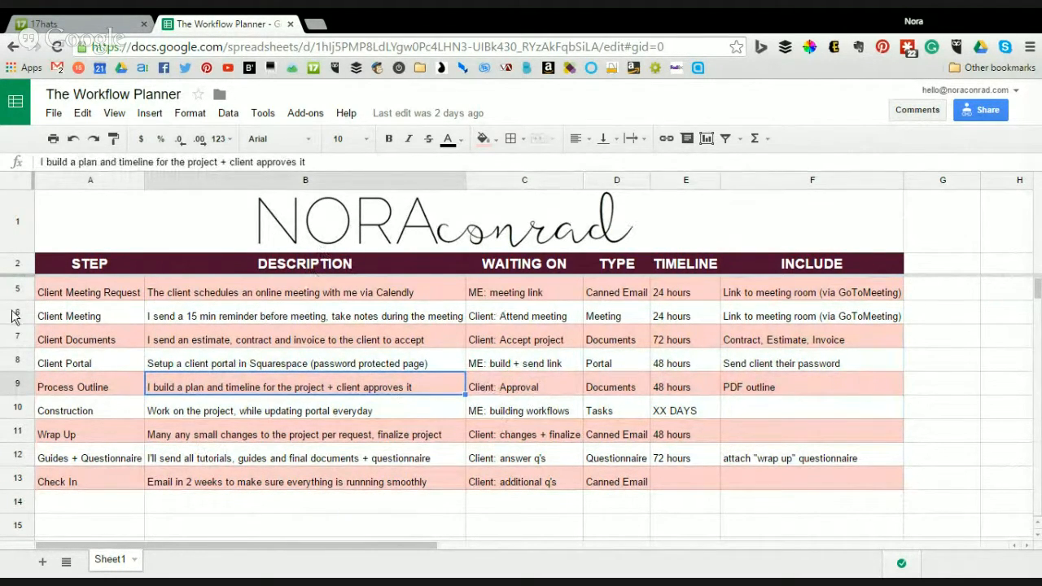
pyautogui.moveTo(47, 290); pyautogui.dragTo(821, 486)
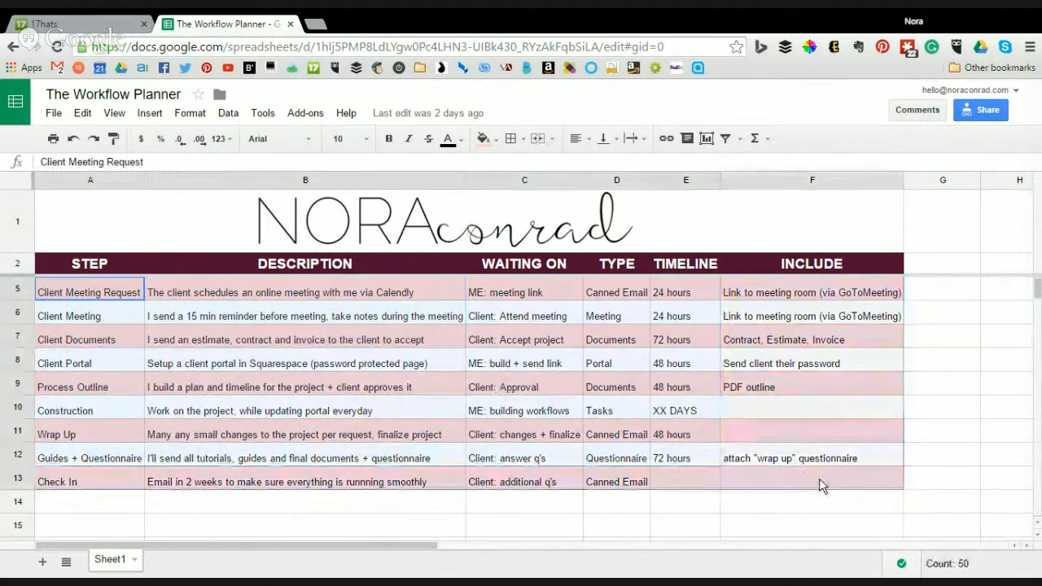
pyautogui.click(942, 359)
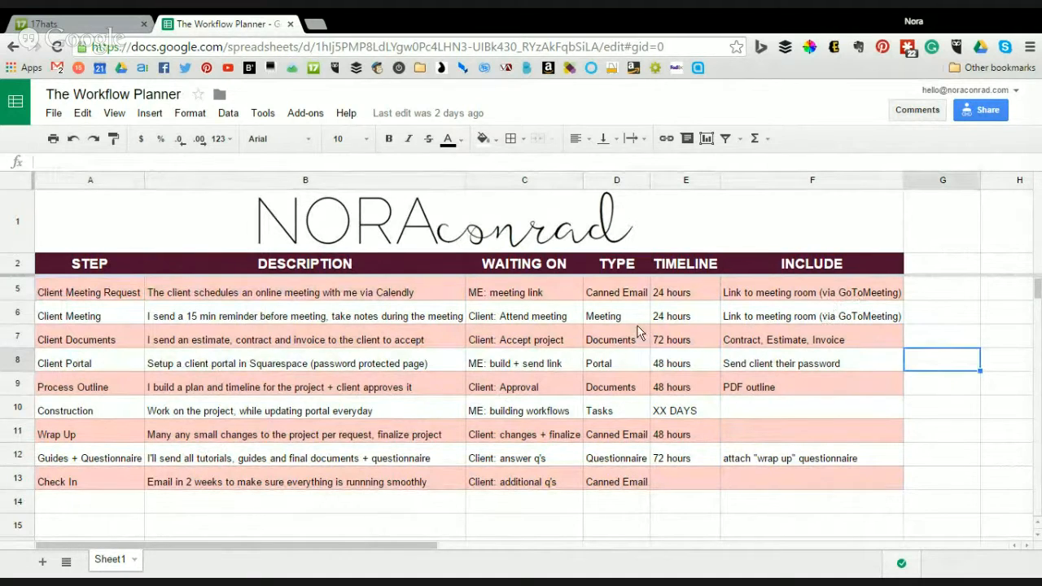
pyautogui.moveTo(81, 293); pyautogui.dragTo(82, 458)
pyautogui.click(204, 340)
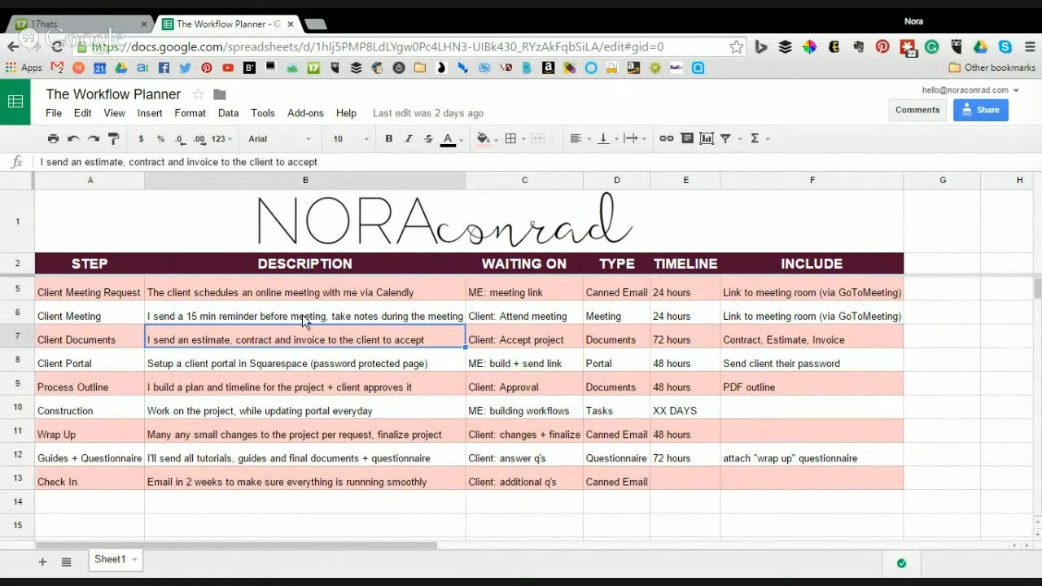
# - Go over the waiting-on entries such as the meeting link, plus the Canned Email and Documents types
pyautogui.click(529, 291)
pyautogui.press('Down')
pyautogui.click(538, 298)
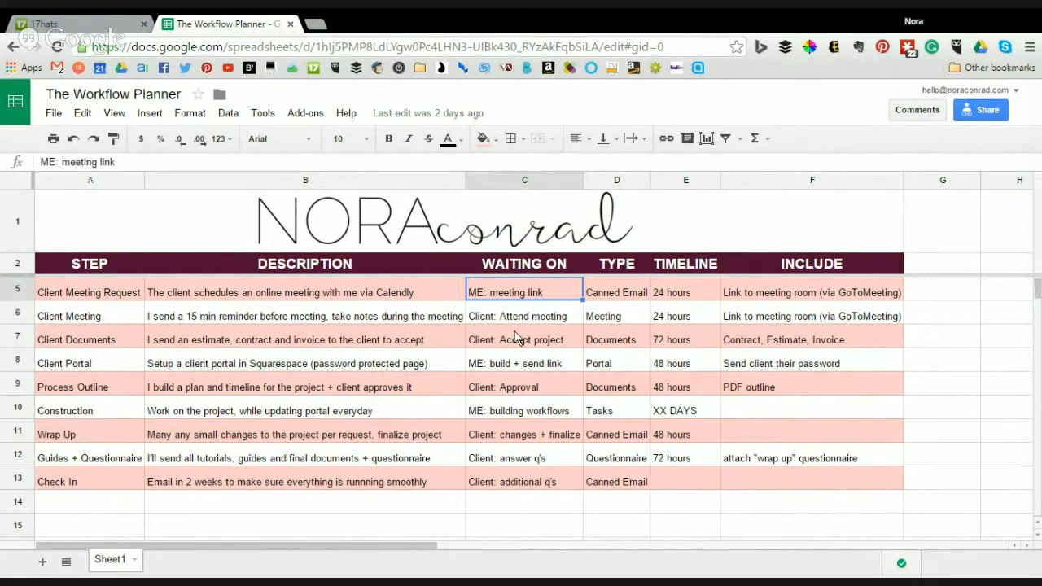
pyautogui.click(629, 295)
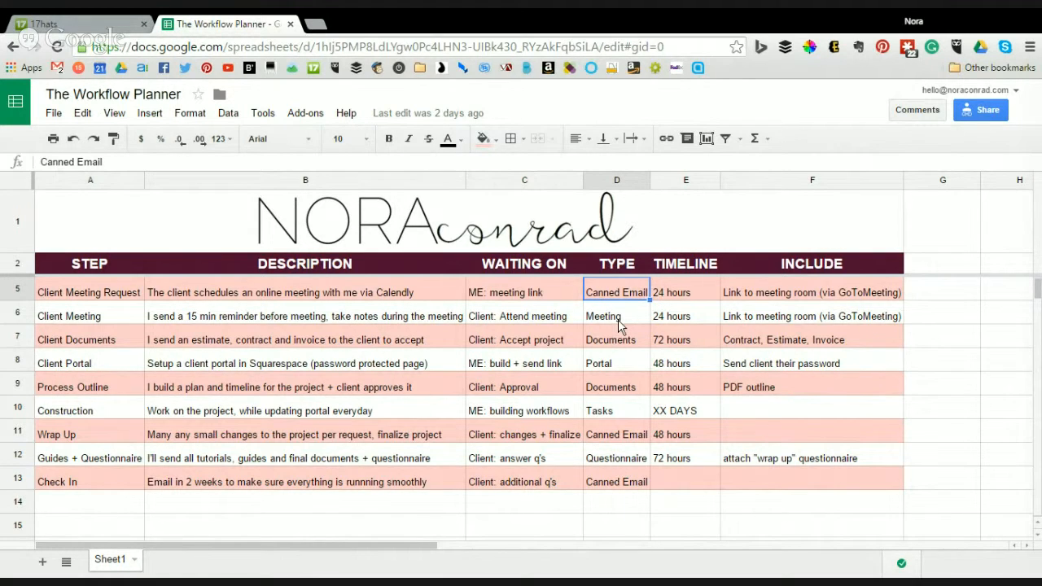
pyautogui.click(630, 381)
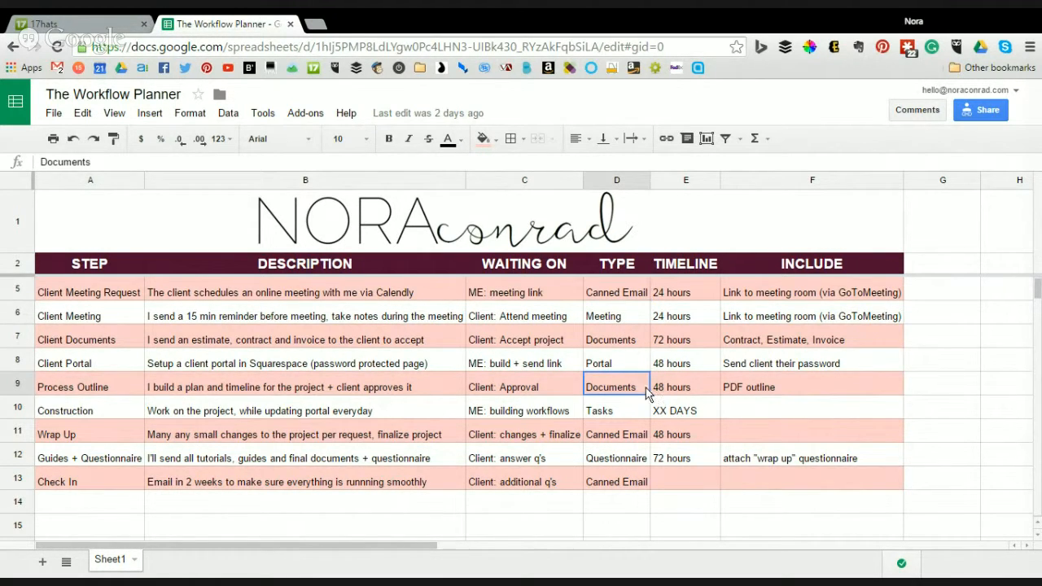
# - Review the 72- and 48-hour timelines and the include column's PDF outline, then return to 17hats
pyautogui.moveTo(679, 299); pyautogui.dragTo(691, 462)
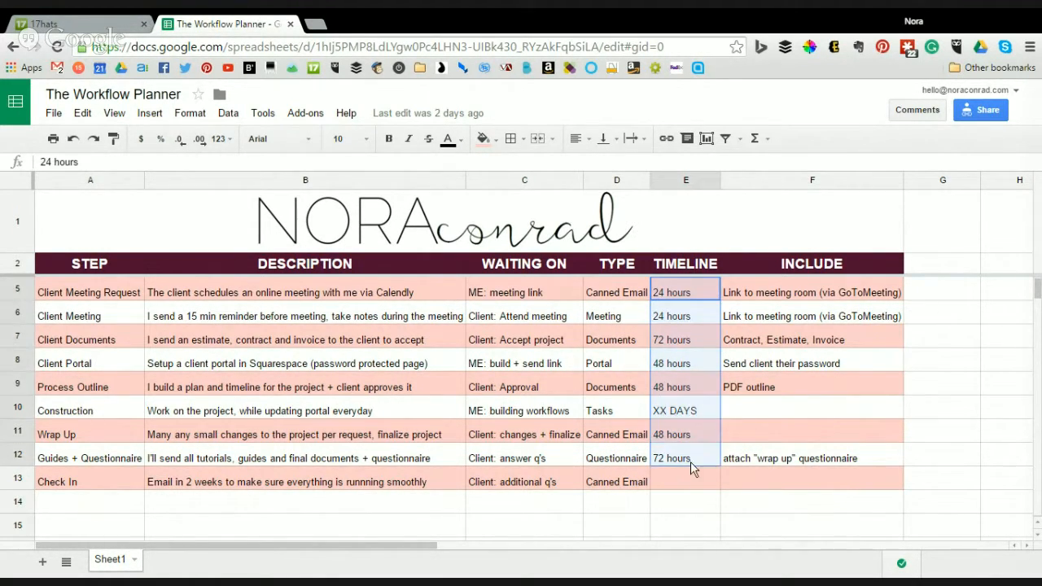
pyautogui.click(691, 462)
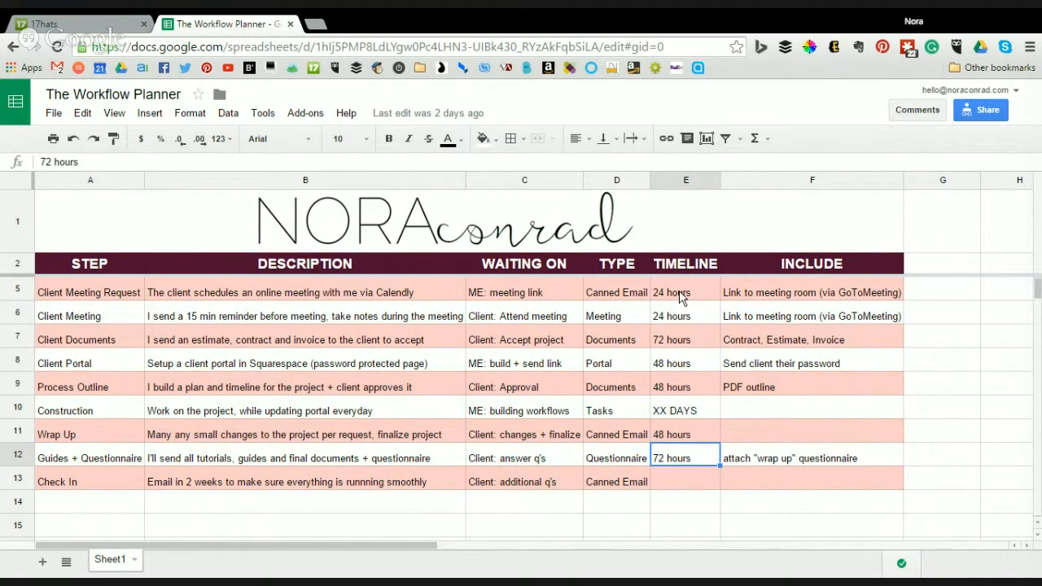
pyautogui.moveTo(681, 297); pyautogui.dragTo(696, 454)
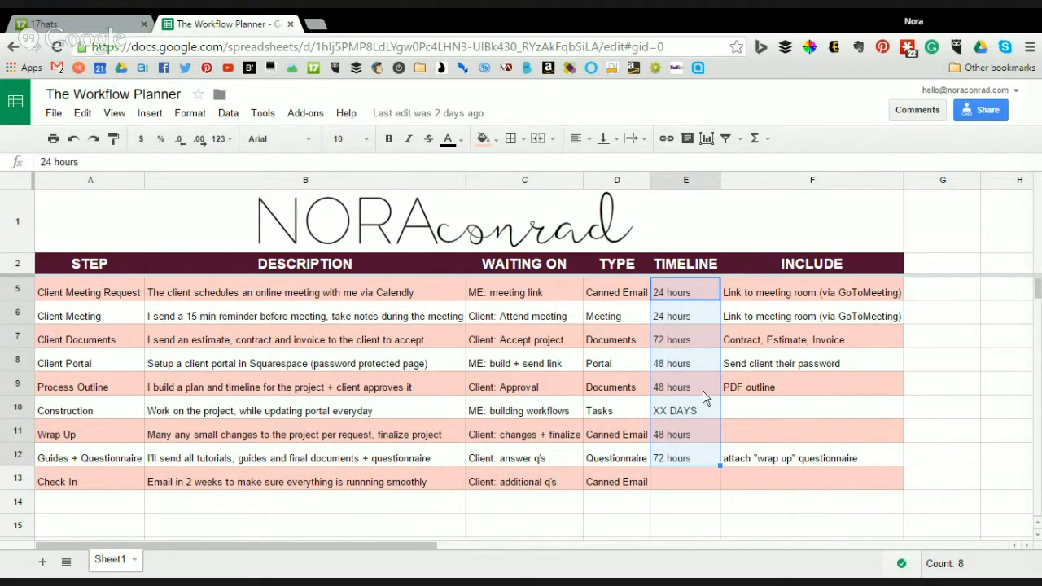
pyautogui.click(699, 384)
pyautogui.click(810, 299)
pyautogui.moveTo(810, 299); pyautogui.dragTo(800, 458)
pyautogui.click(819, 389)
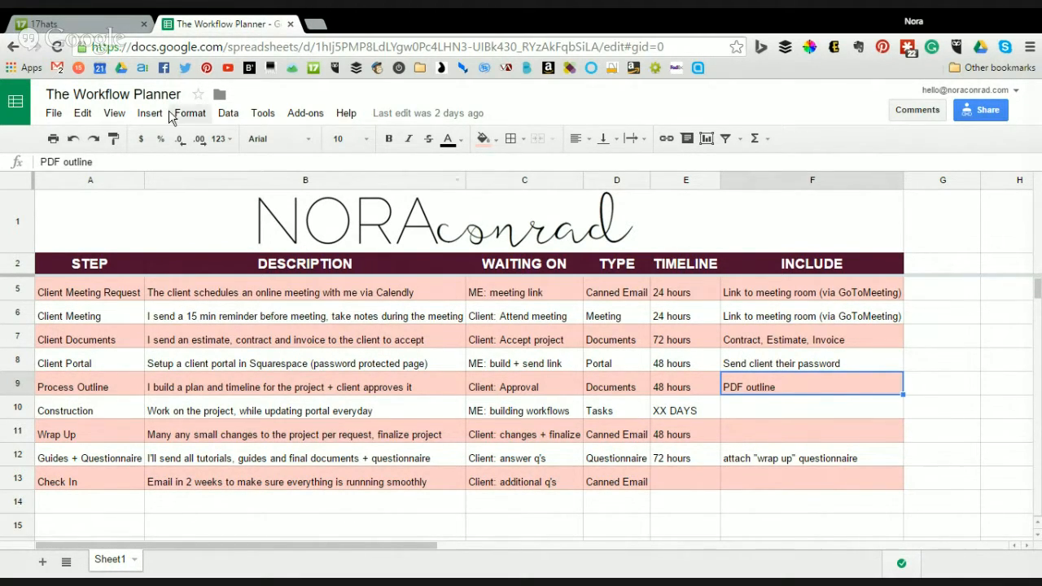
pyautogui.click(61, 22)
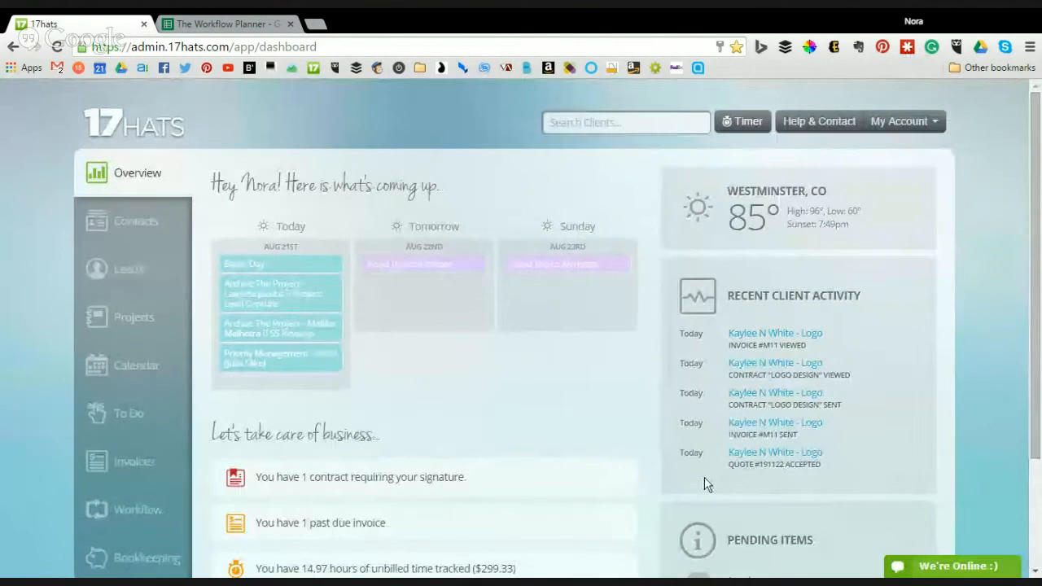
# - Scroll through the 17hats dashboard, check the account menu, and go back to the Workflow Planner sheet
pyautogui.scroll(-1, 756, 392)
pyautogui.scroll(-1, 753, 386)
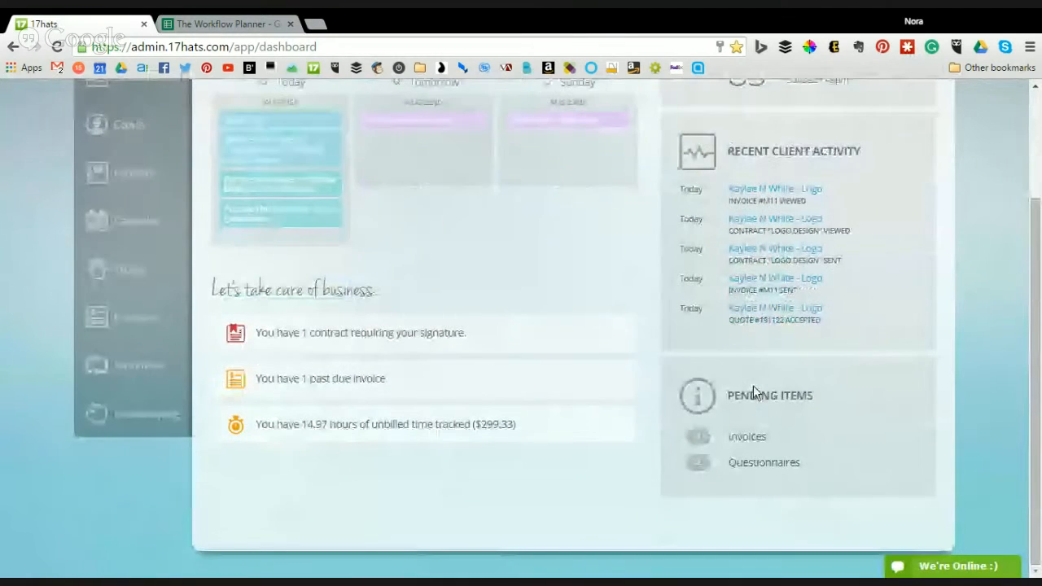
pyautogui.scroll(2, 756, 393)
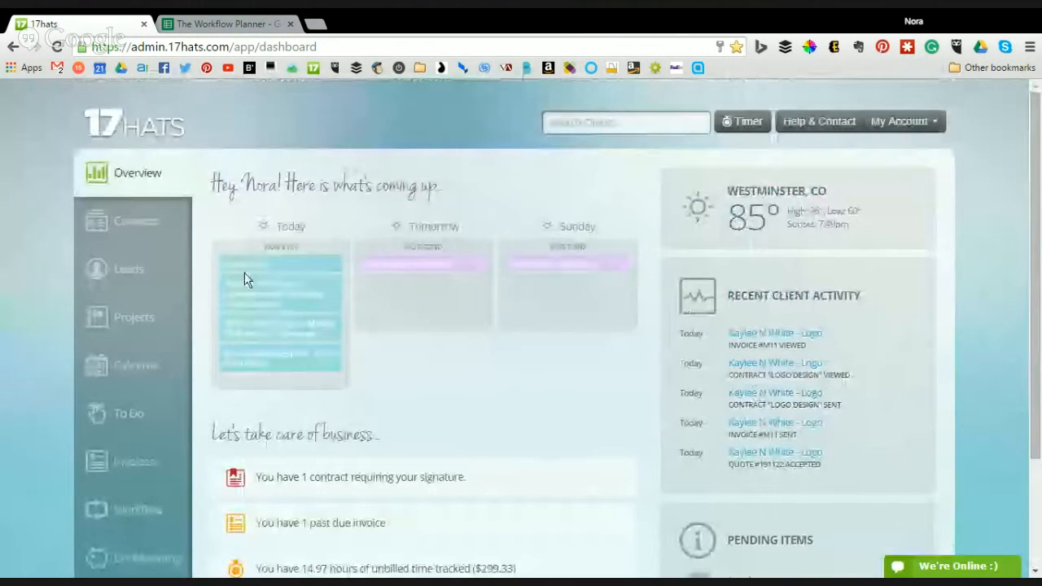
pyautogui.scroll(-1, 293, 280)
pyautogui.scroll(-1, 293, 279)
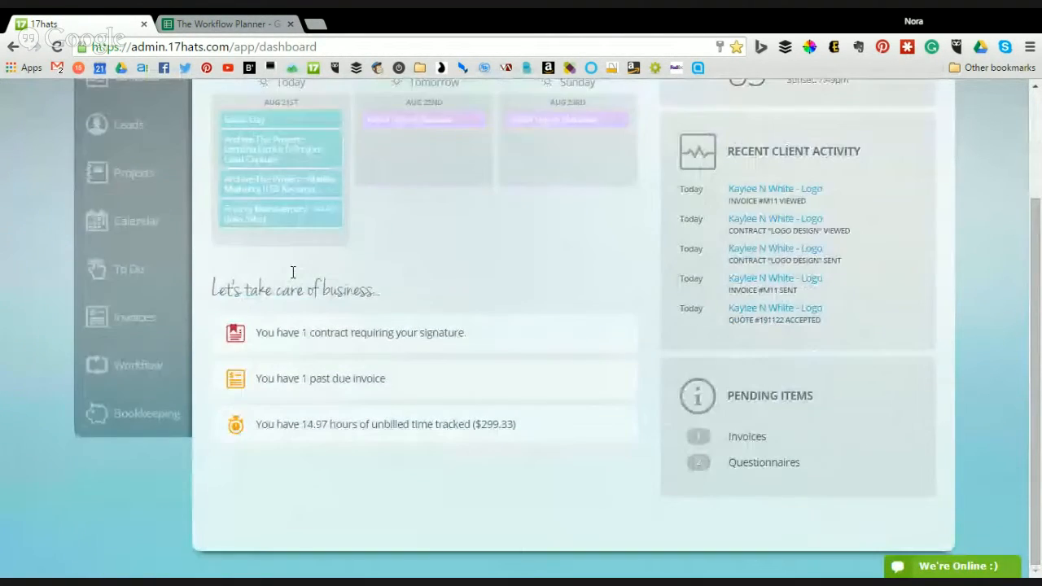
pyautogui.scroll(2, 421, 307)
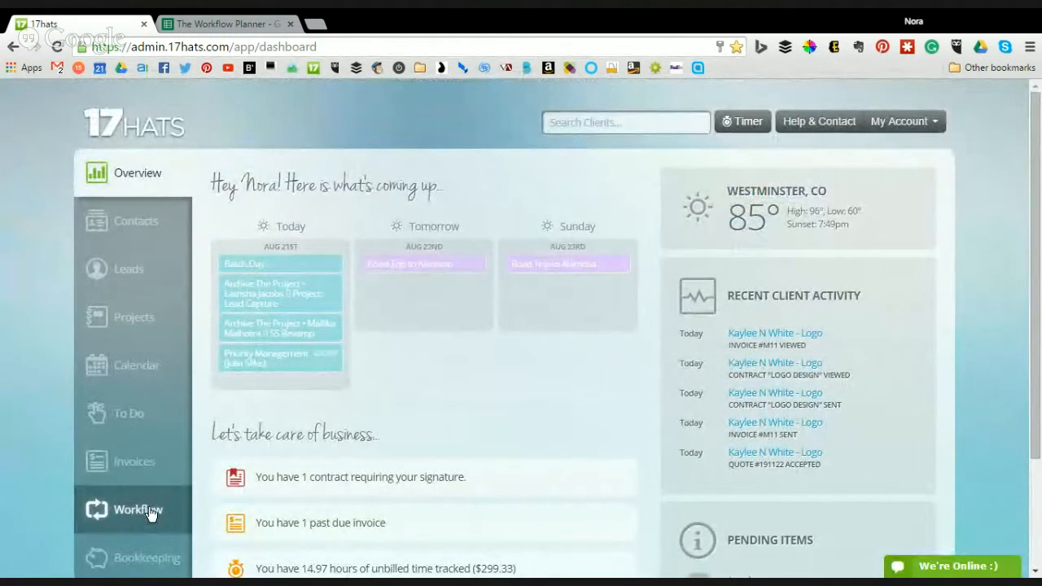
pyautogui.click(921, 123)
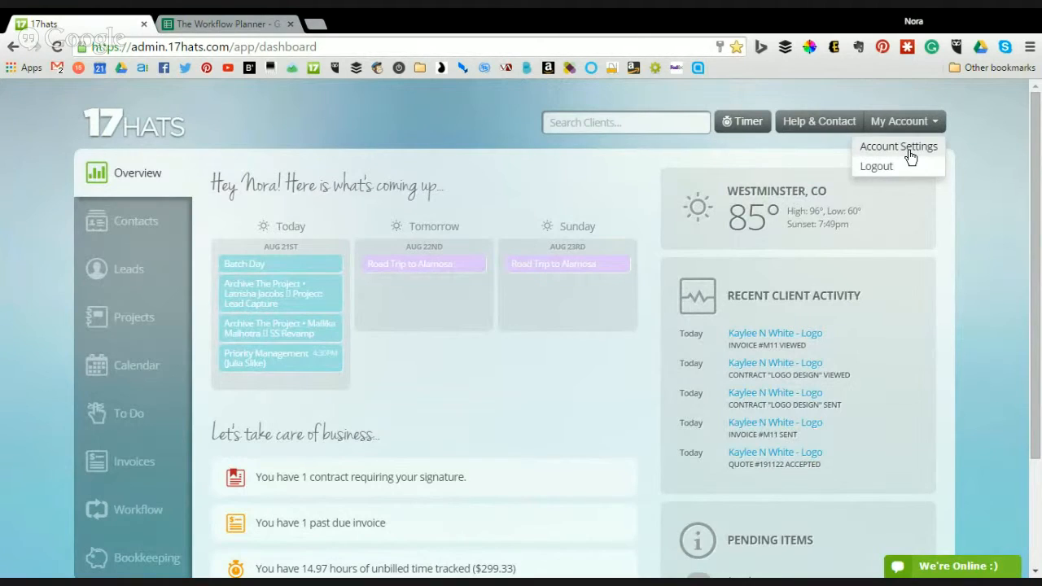
pyautogui.click(236, 23)
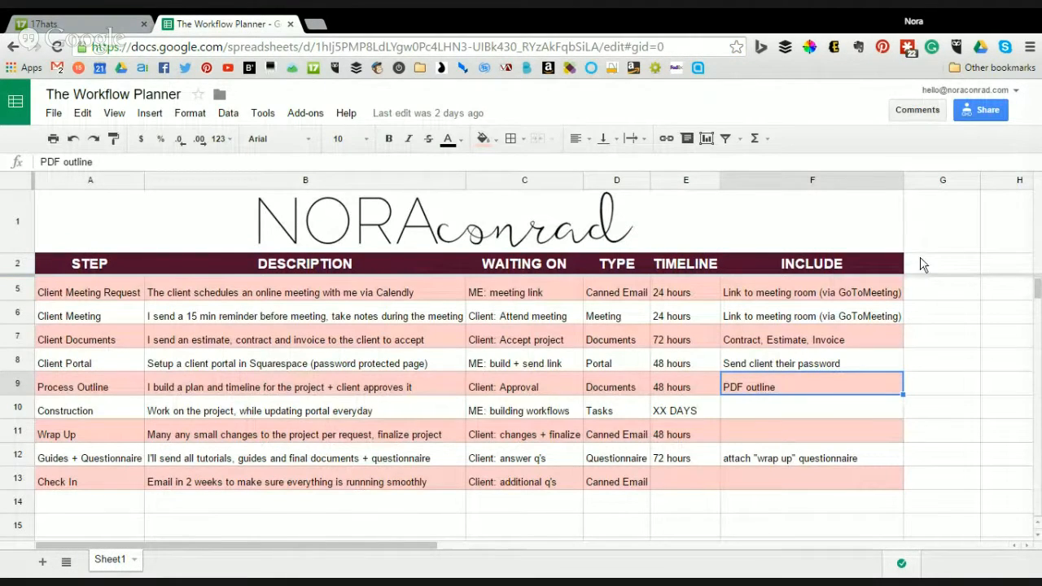
# - Highlight the Client Meeting Request row in row 5, then return to the 17hats dashboard
pyautogui.click(921, 263)
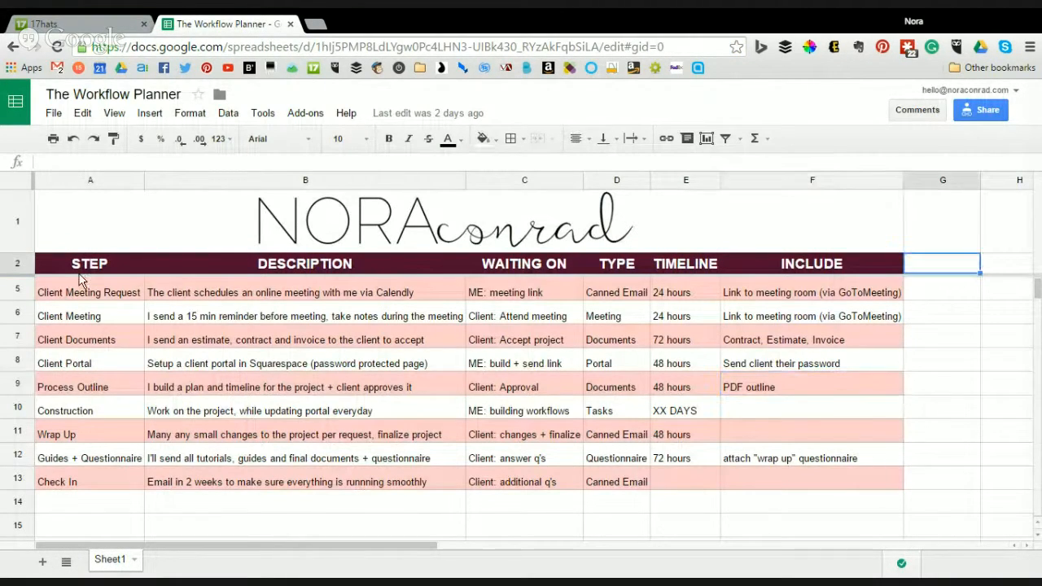
pyautogui.moveTo(82, 292); pyautogui.dragTo(847, 301)
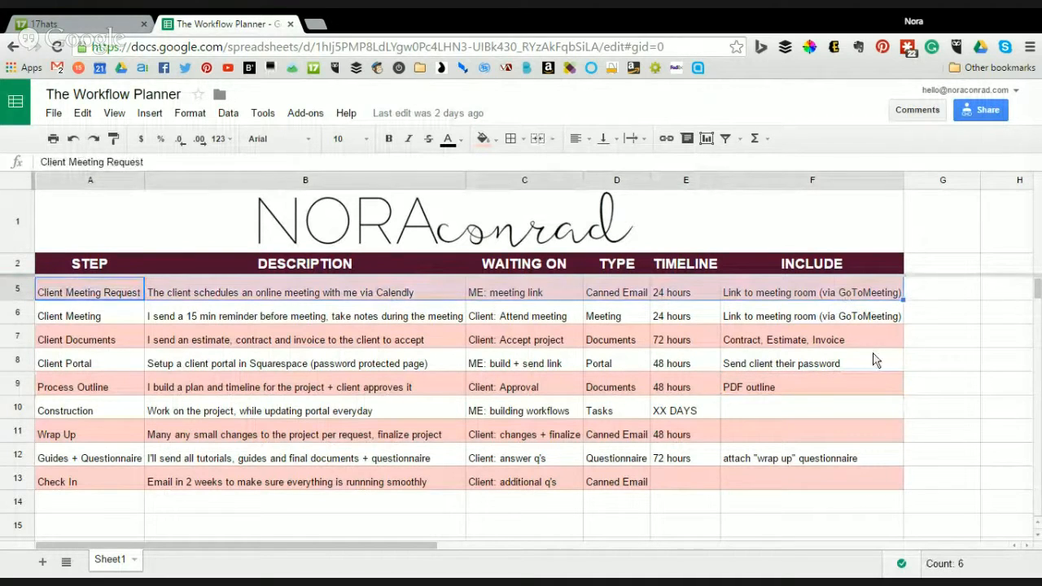
pyautogui.click(909, 340)
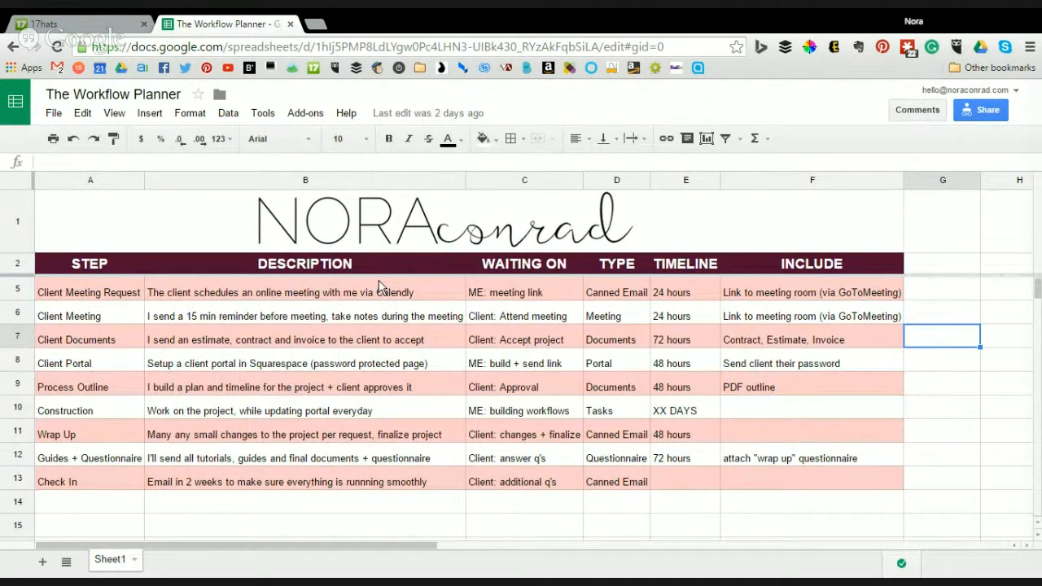
pyautogui.click(39, 24)
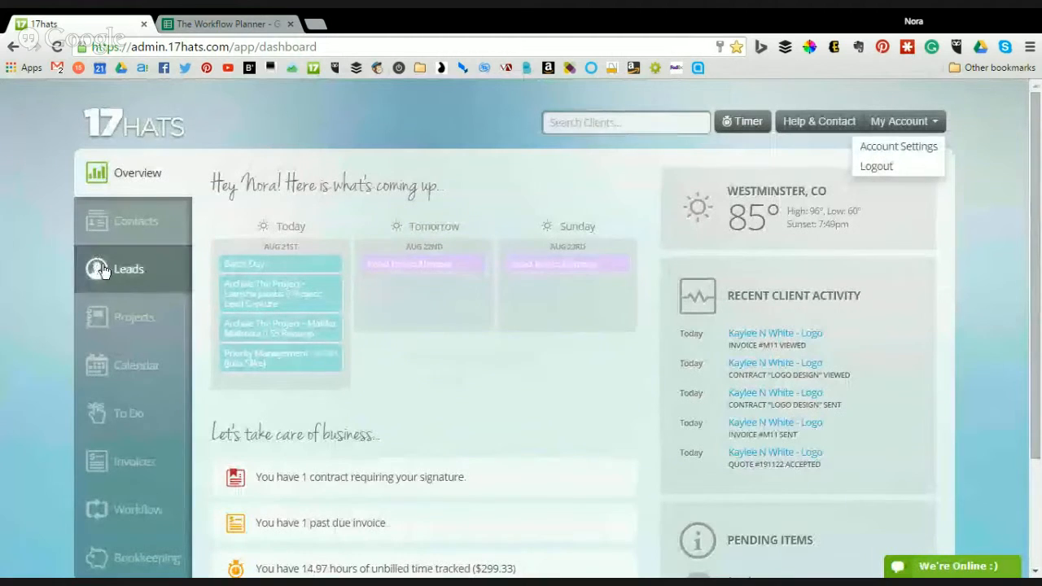
# - Open the Process Design lead capture form under Leads and show its Install Form options
pyautogui.click(143, 279)
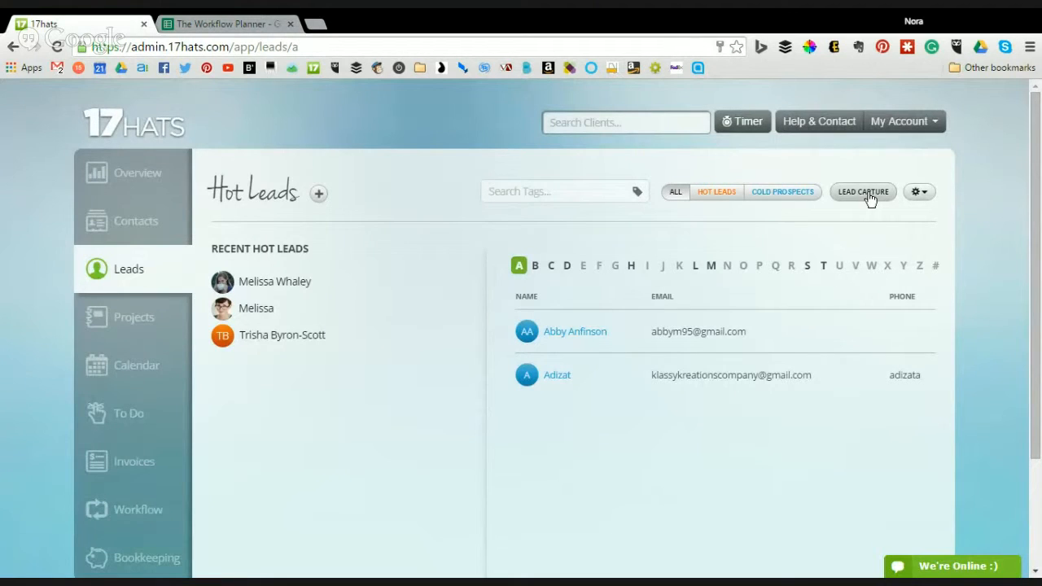
pyautogui.click(866, 195)
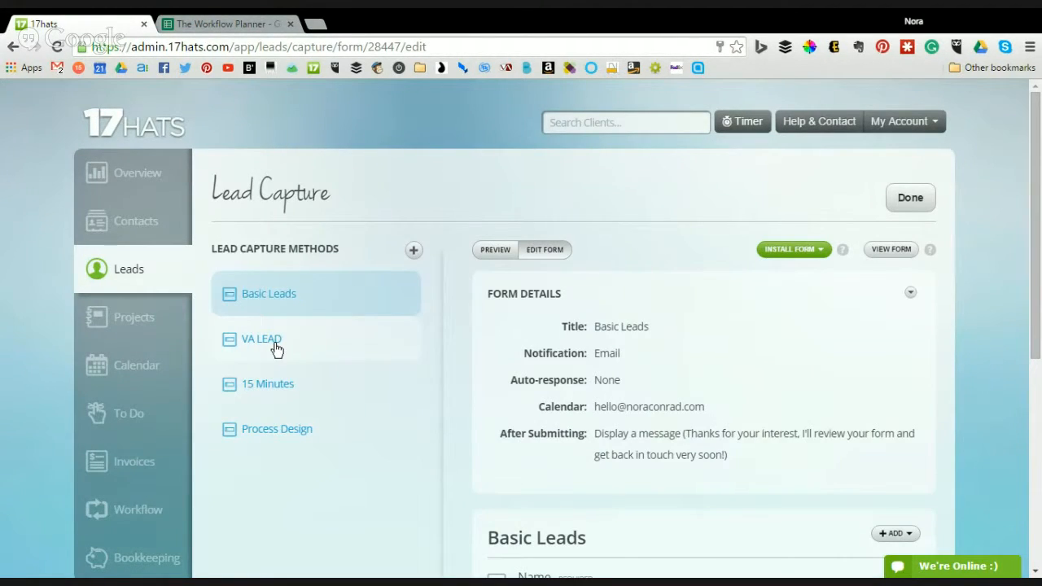
pyautogui.click(291, 428)
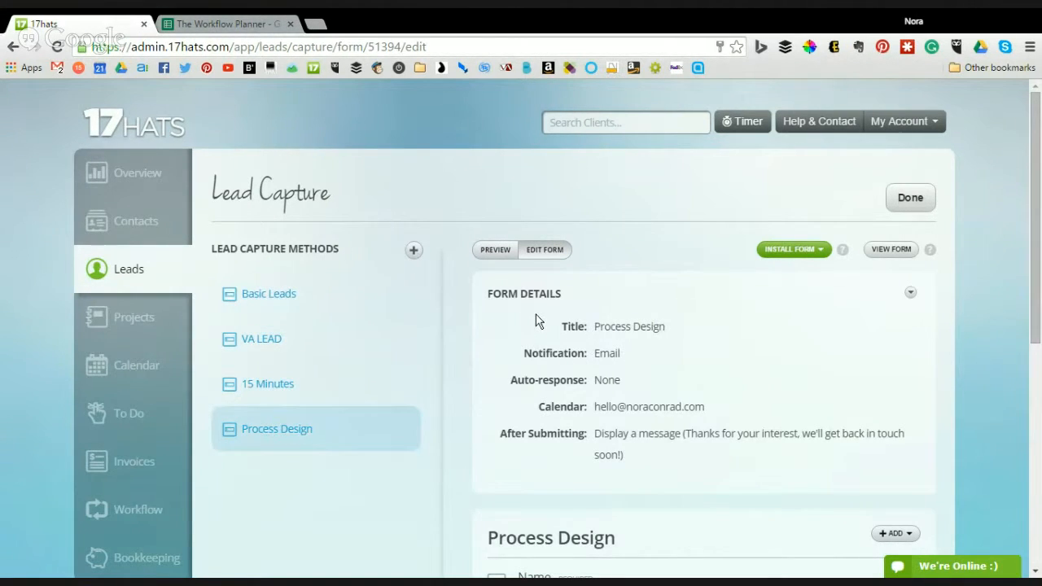
pyautogui.scroll(-3, 536, 320)
pyautogui.scroll(-1, 537, 315)
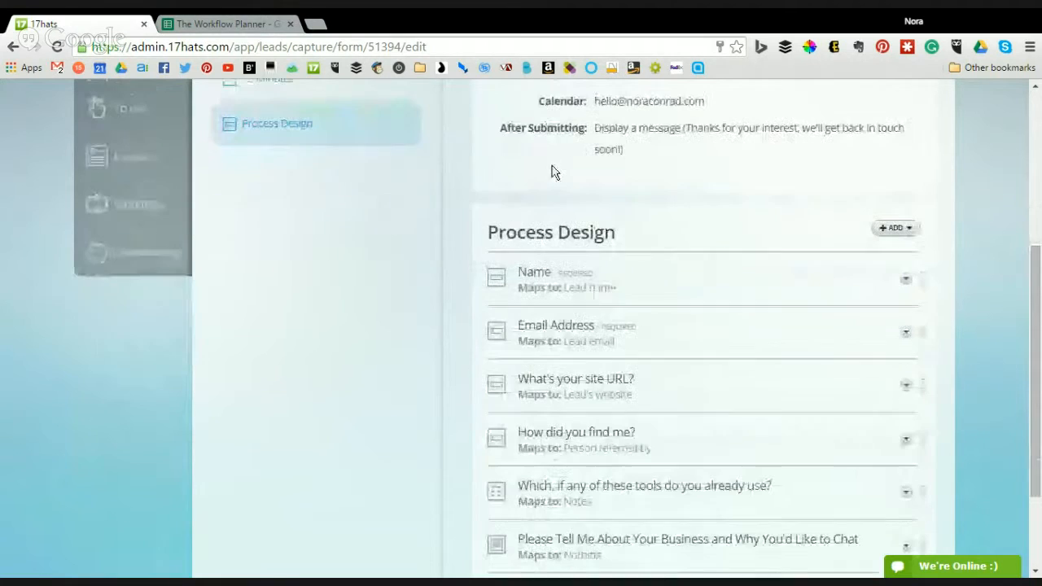
pyautogui.tripleClick(555, 232)
pyautogui.click(663, 241)
pyautogui.scroll(-2, 663, 242)
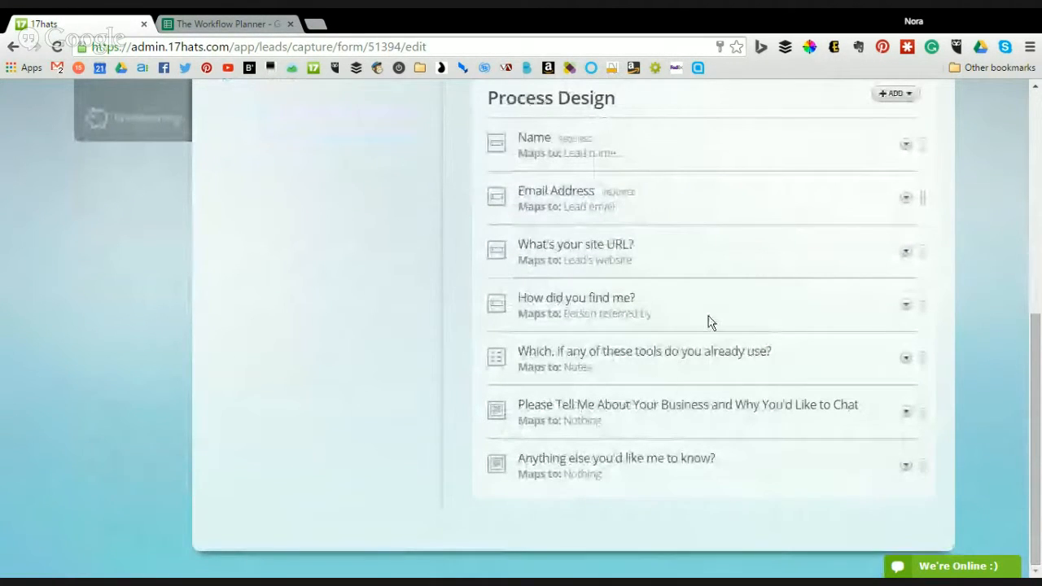
pyautogui.scroll(5, 802, 413)
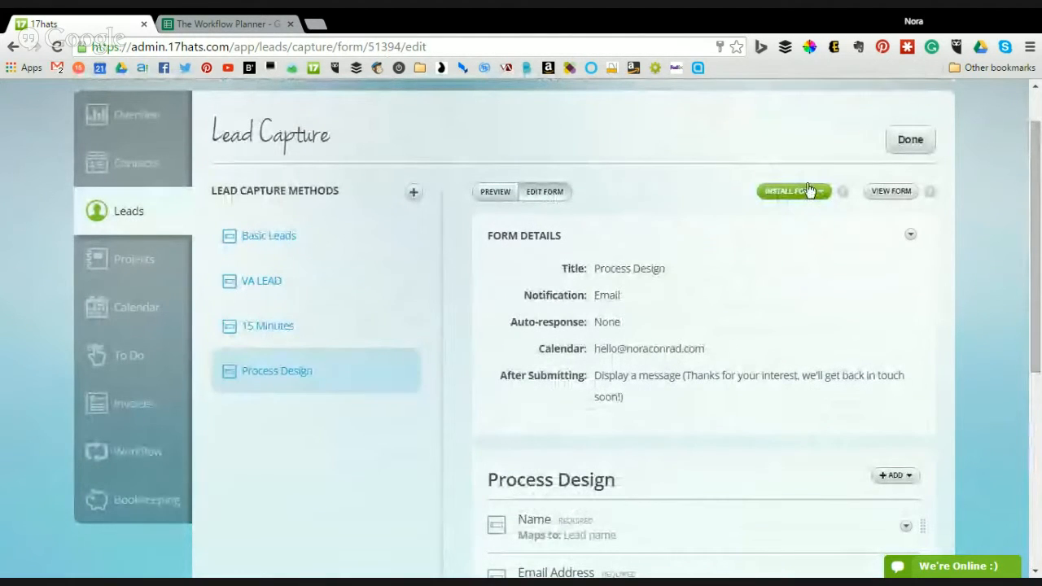
pyautogui.click(793, 195)
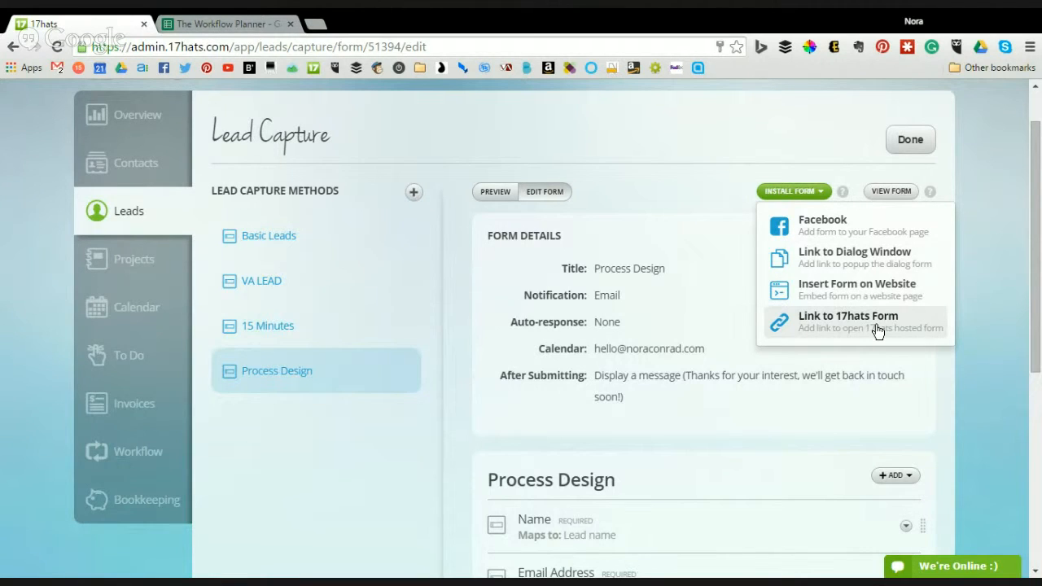
pyautogui.click(893, 194)
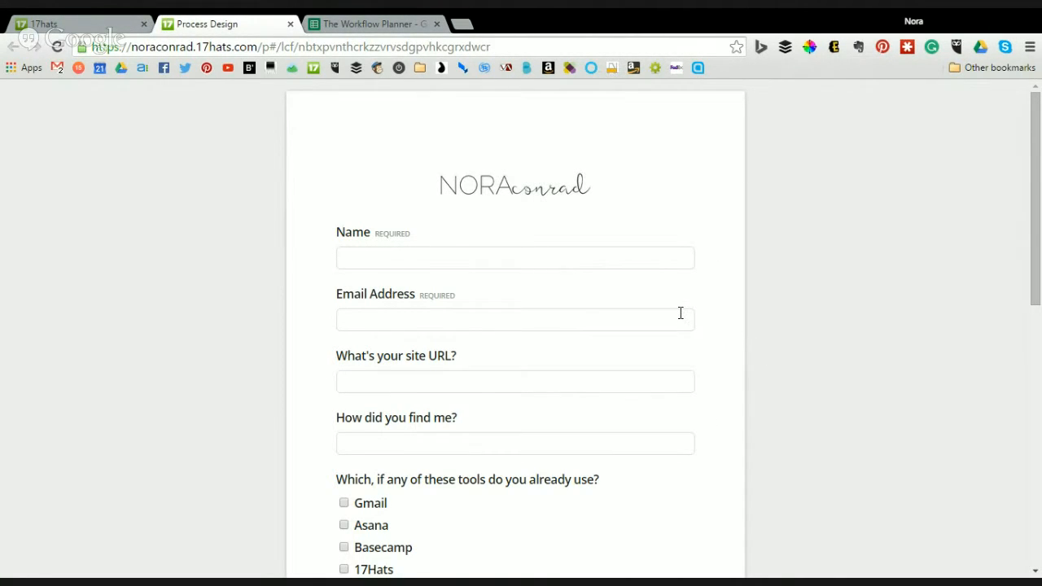
pyautogui.scroll(-7, 545, 270)
pyautogui.scroll(7, 545, 267)
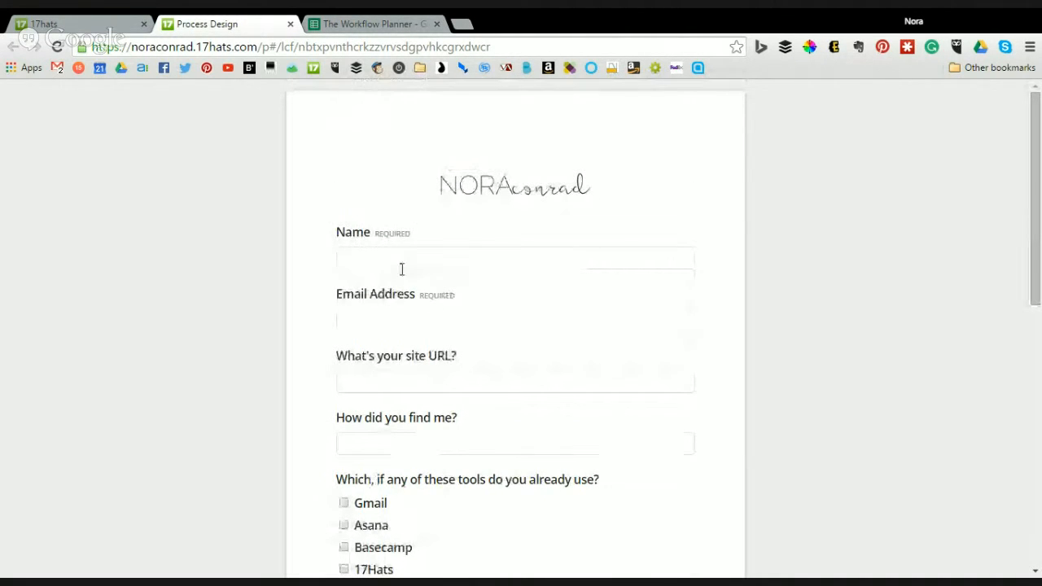
pyautogui.scroll(-7, 396, 372)
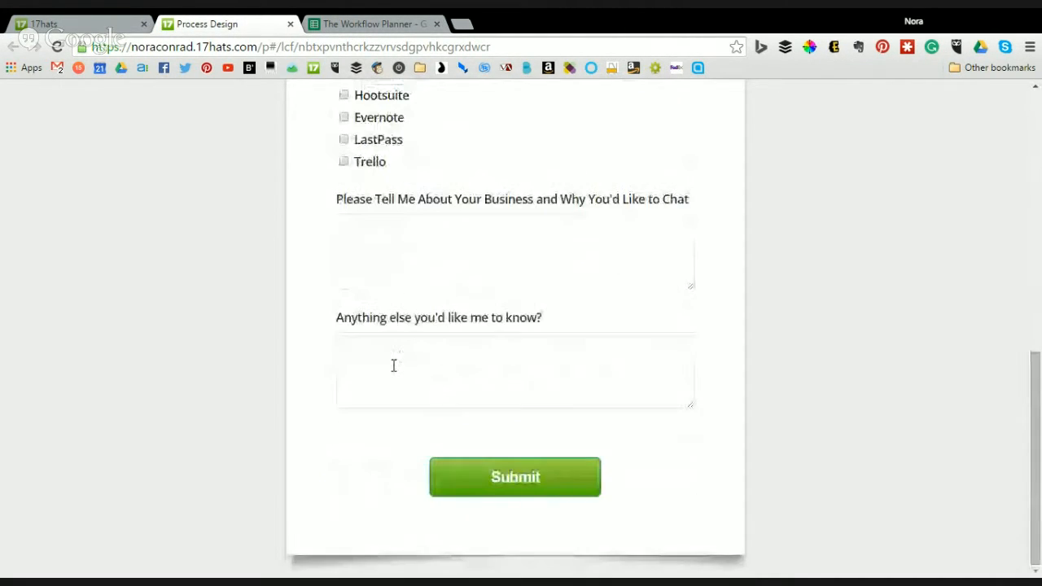
pyautogui.middleClick(165, 20)
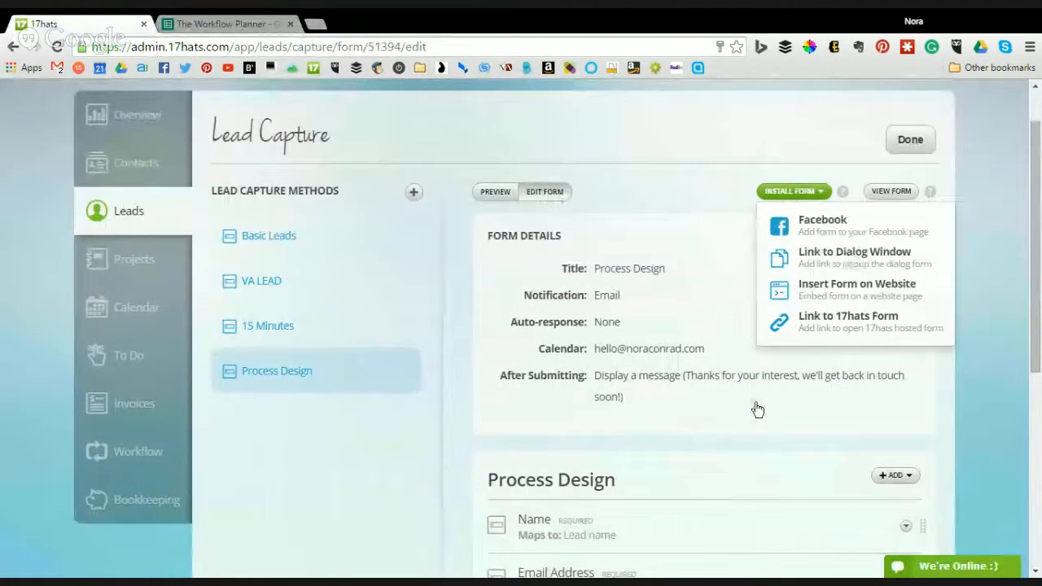
# - Close the install options, scroll the Process Design form fields, and go to the Hot Leads list
pyautogui.click(655, 189)
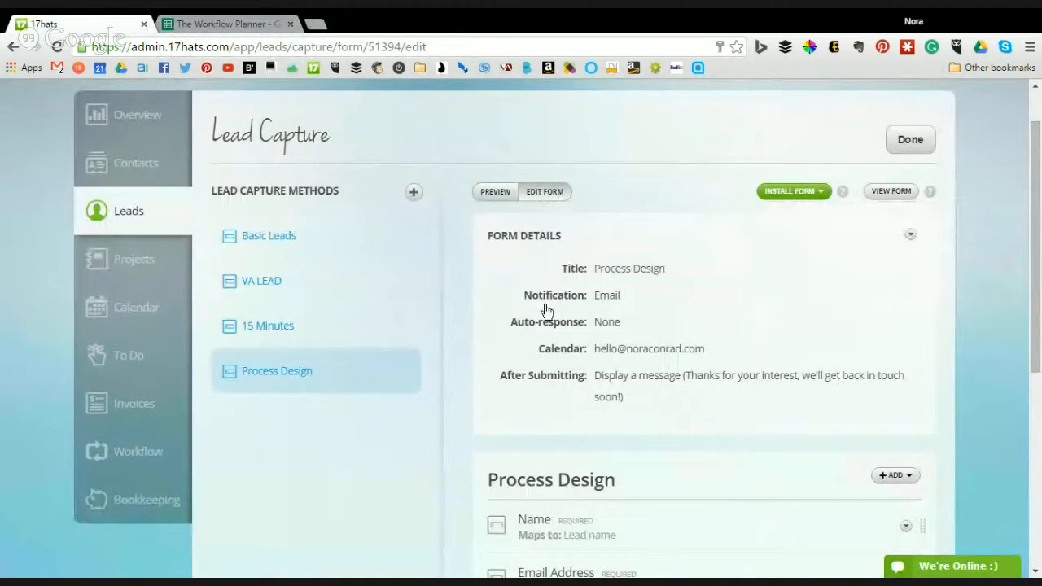
pyautogui.scroll(-4, 599, 265)
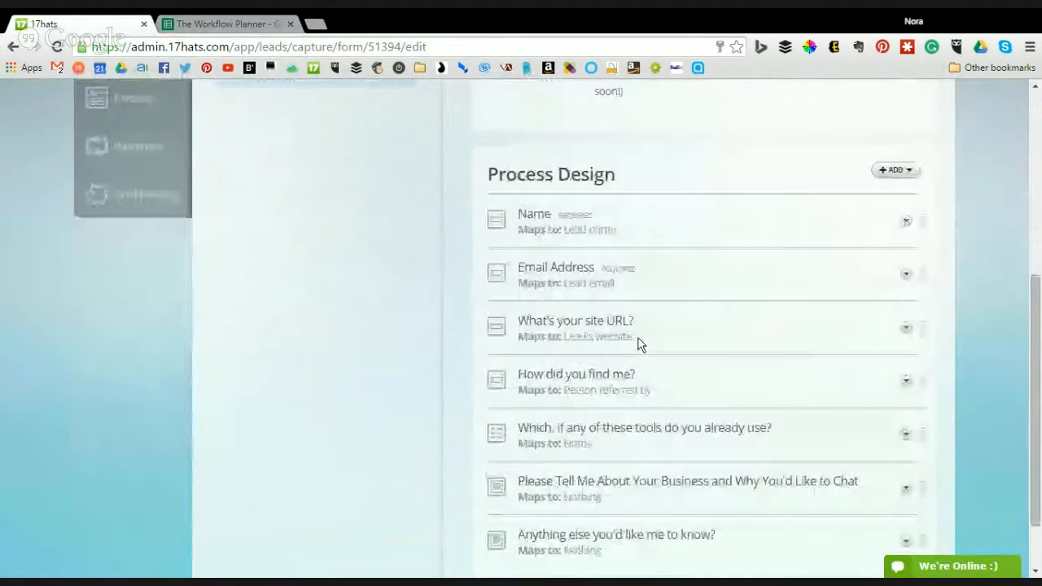
pyautogui.moveTo(618, 229); pyautogui.dragTo(514, 224)
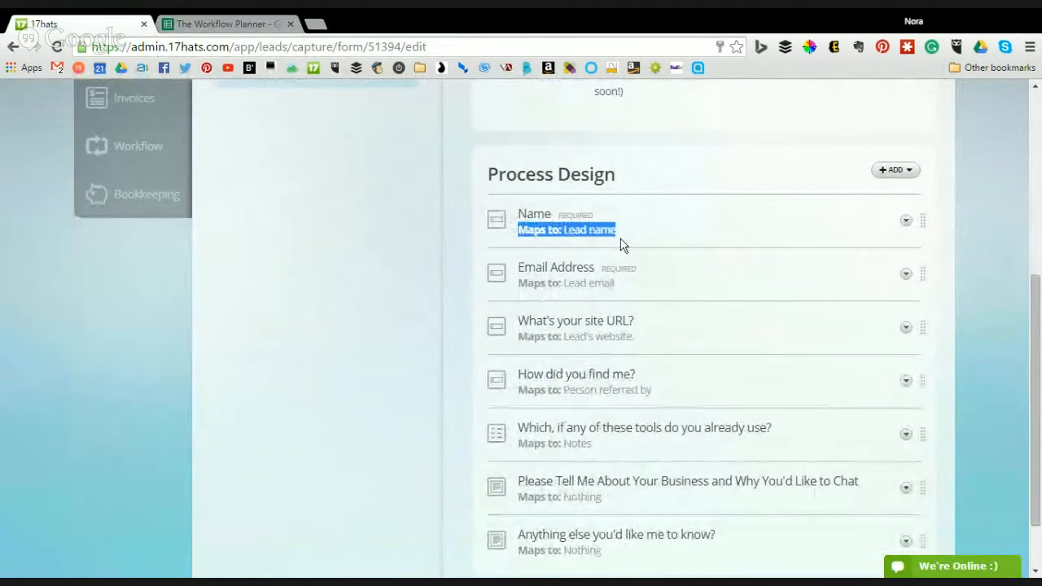
pyautogui.click(535, 221)
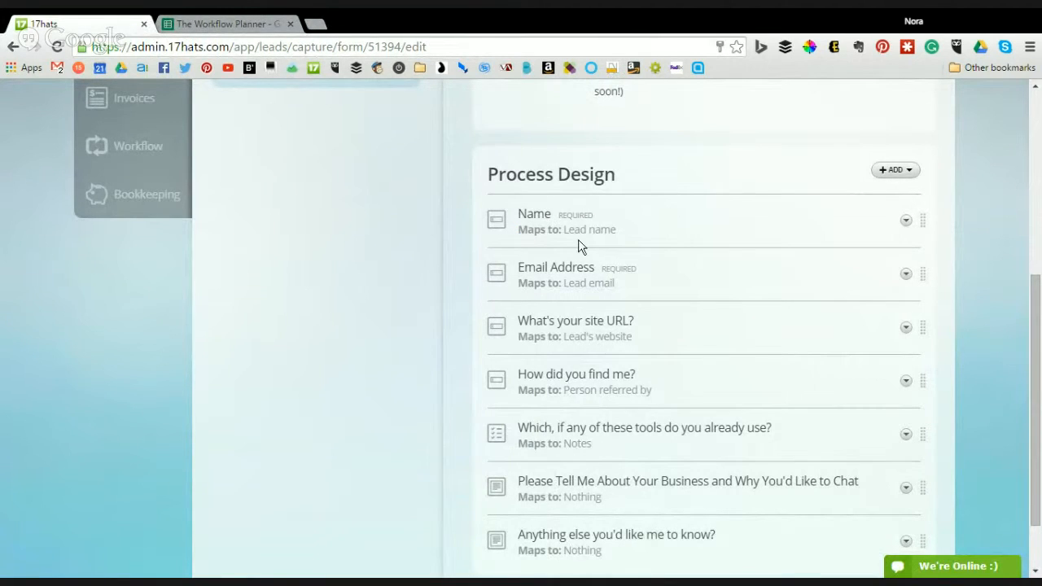
pyautogui.scroll(5, 167, 285)
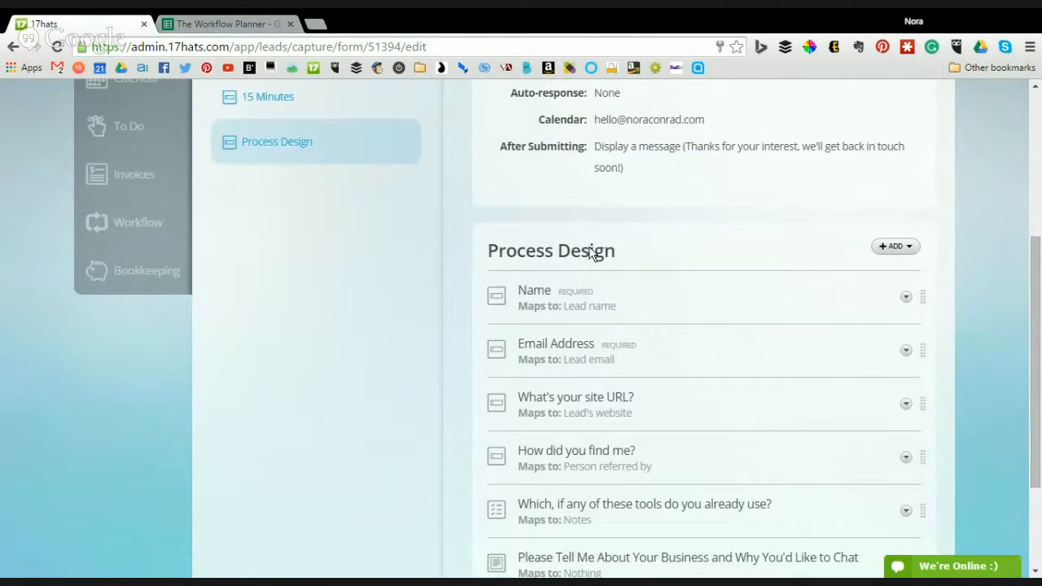
pyautogui.click(167, 285)
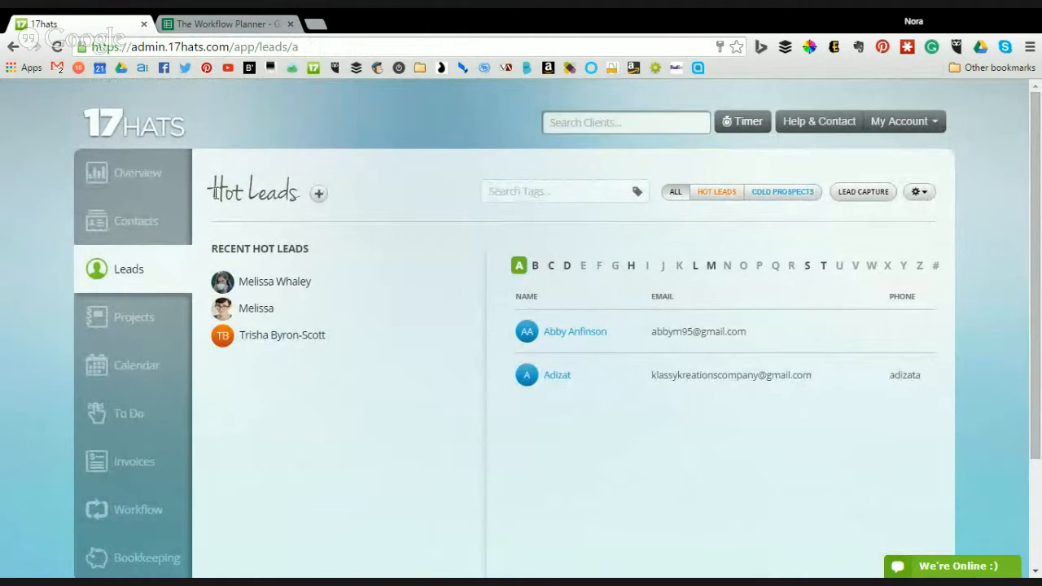
# - Filter contacts by the letters C, H, K and M, then open the test-system contact
pyautogui.click(167, 220)
pyautogui.click(551, 266)
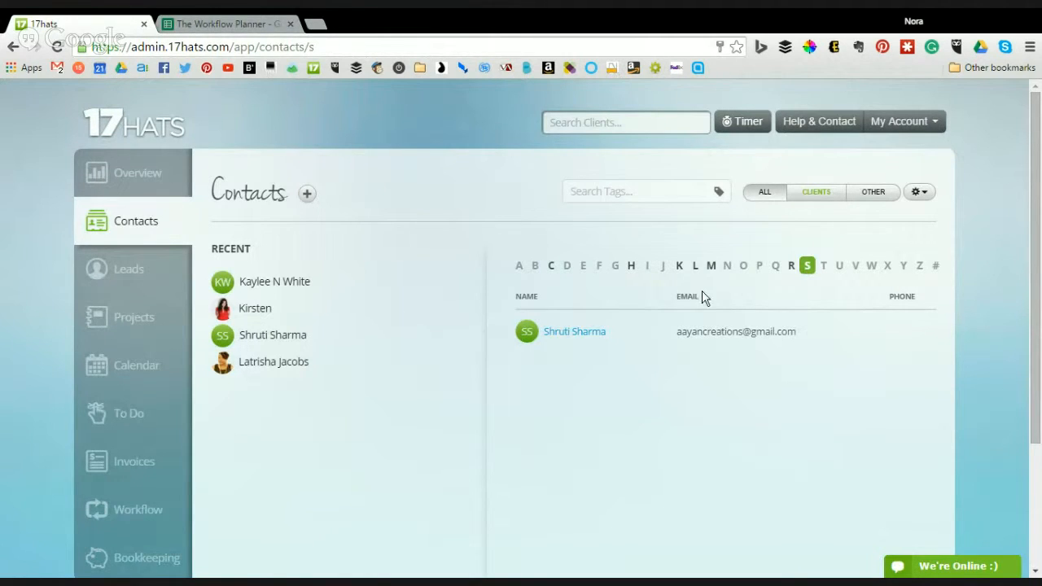
pyautogui.click(632, 268)
pyautogui.click(680, 269)
pyautogui.click(709, 267)
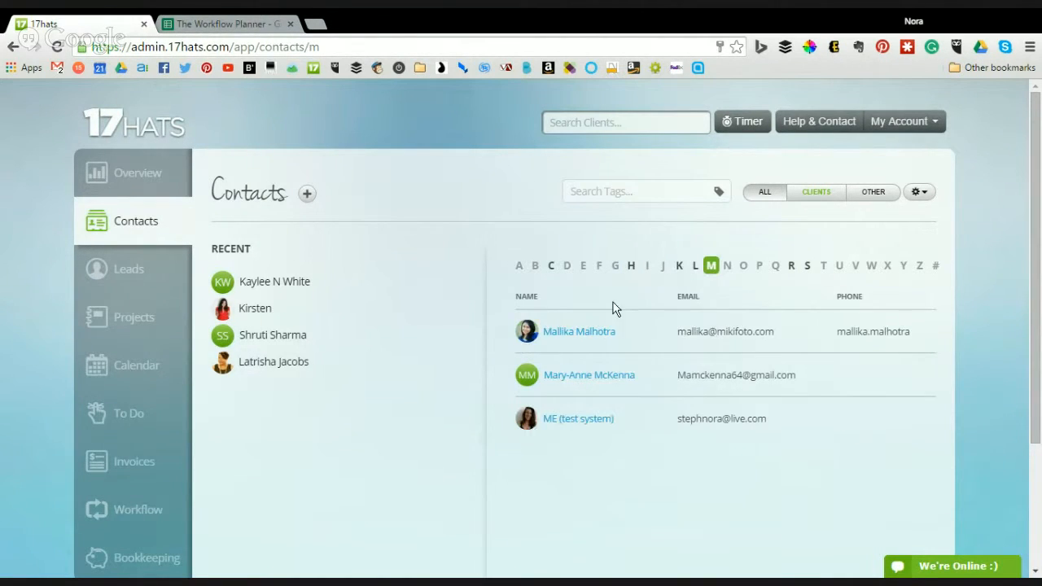
pyautogui.click(681, 267)
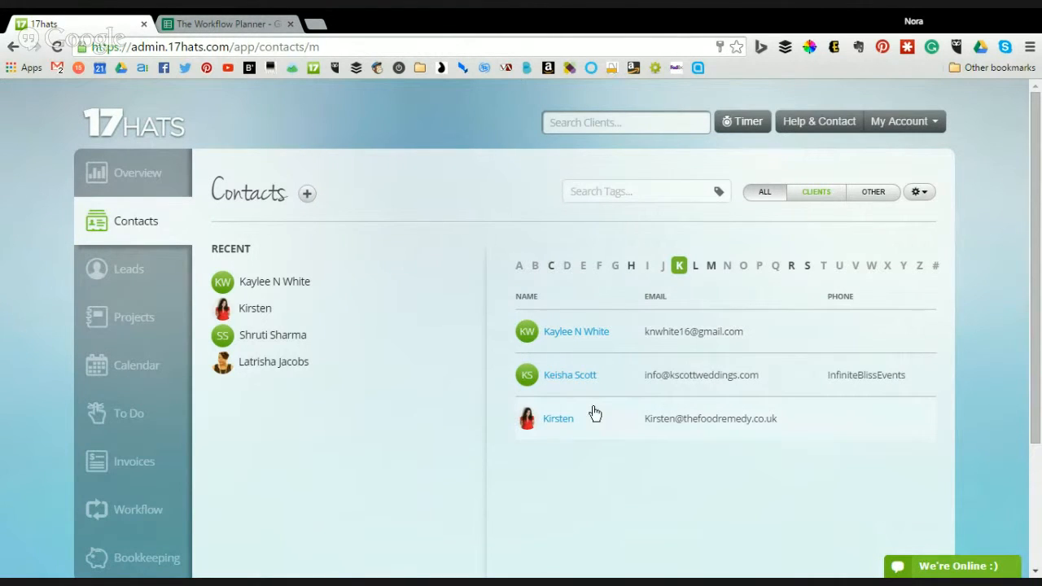
pyautogui.click(579, 419)
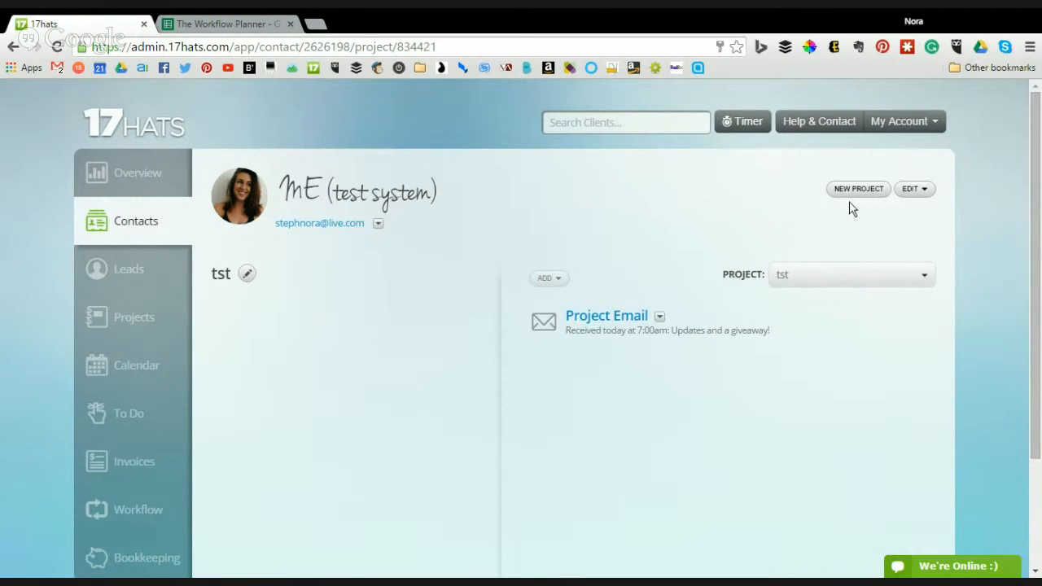
pyautogui.click(912, 193)
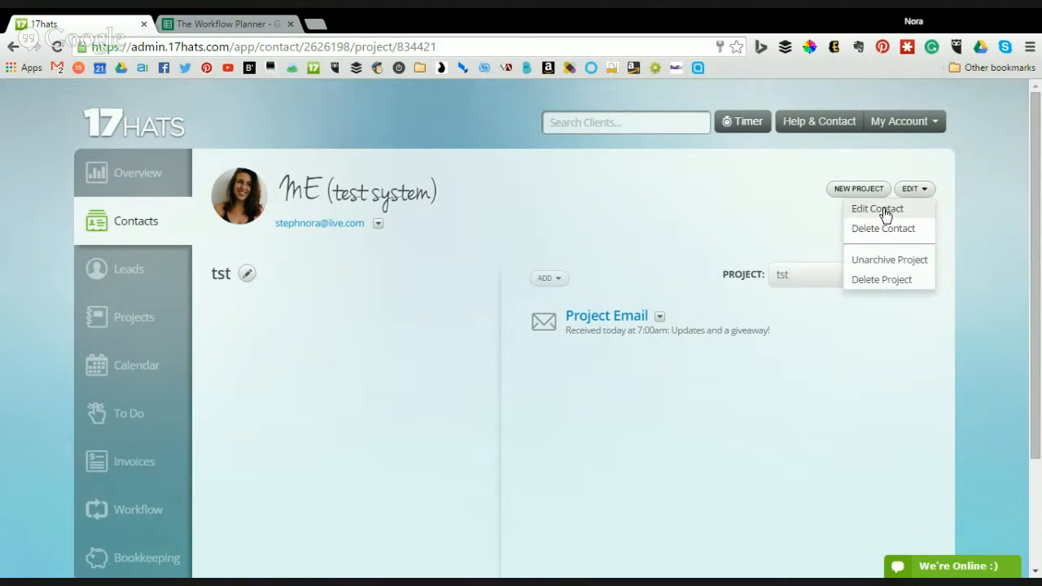
pyautogui.click(885, 210)
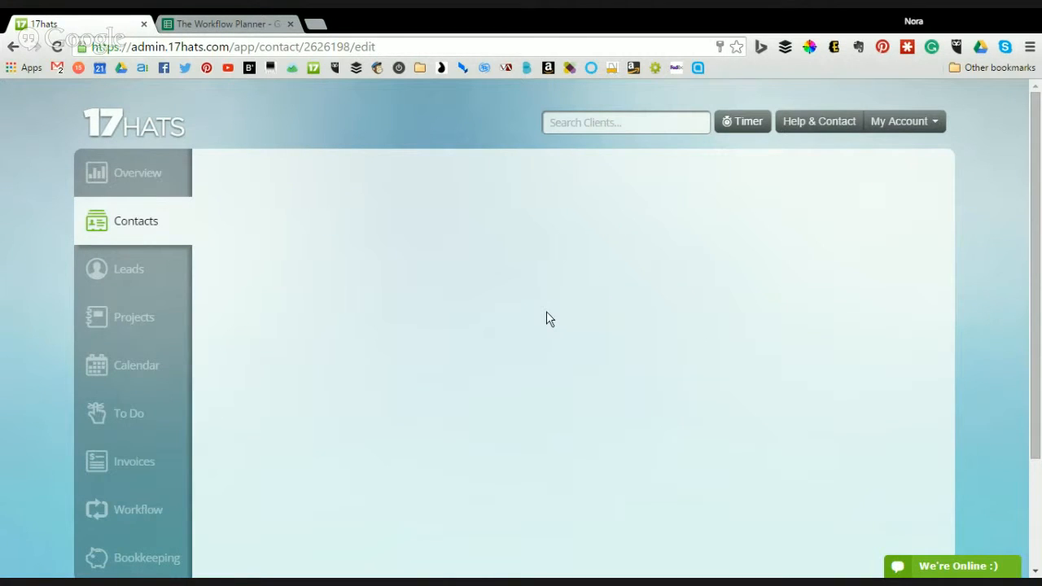
pyautogui.scroll(-1, 546, 311)
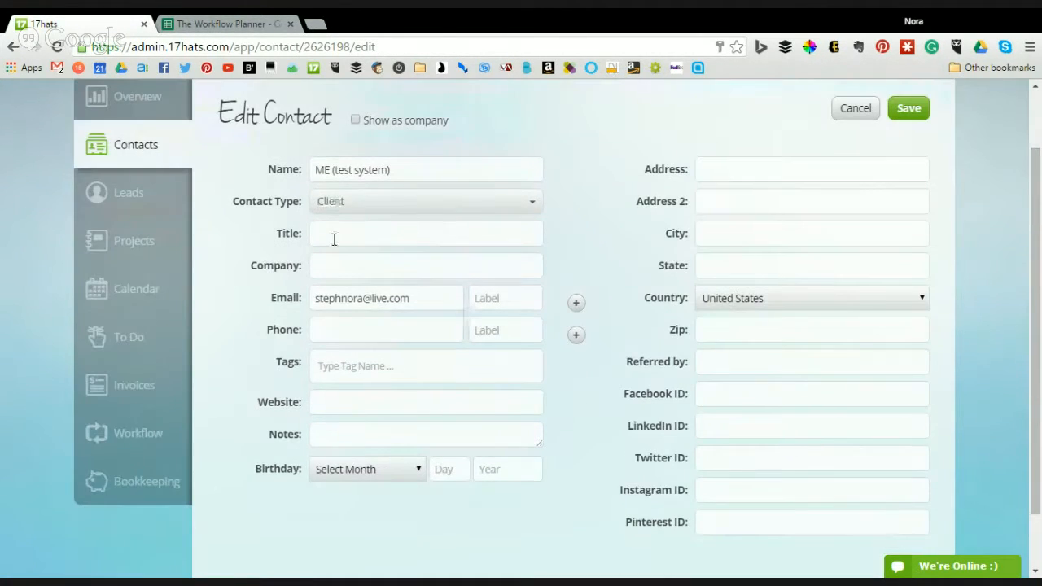
pyautogui.moveTo(454, 299); pyautogui.dragTo(309, 298)
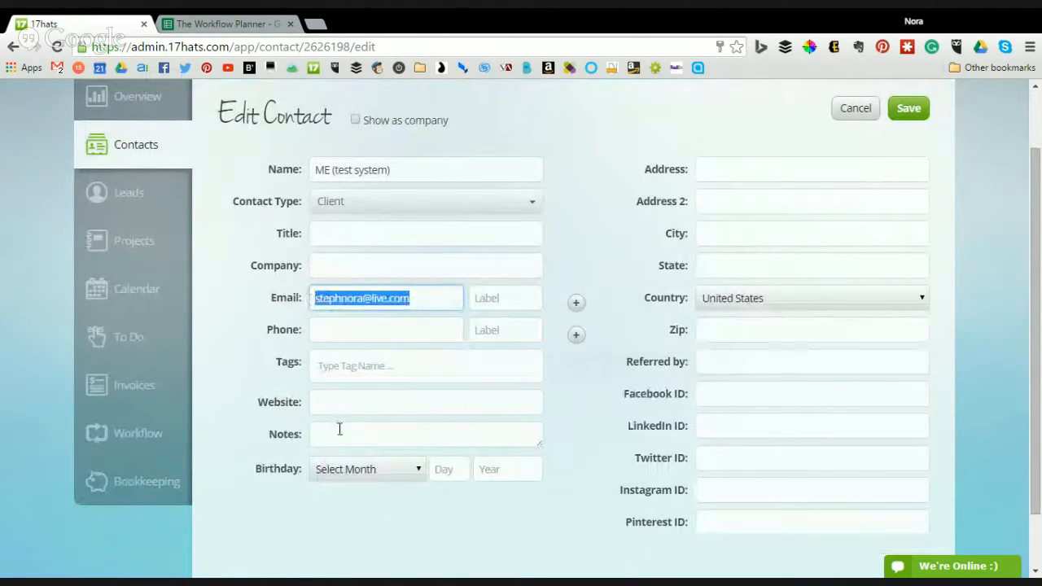
pyautogui.click(312, 438)
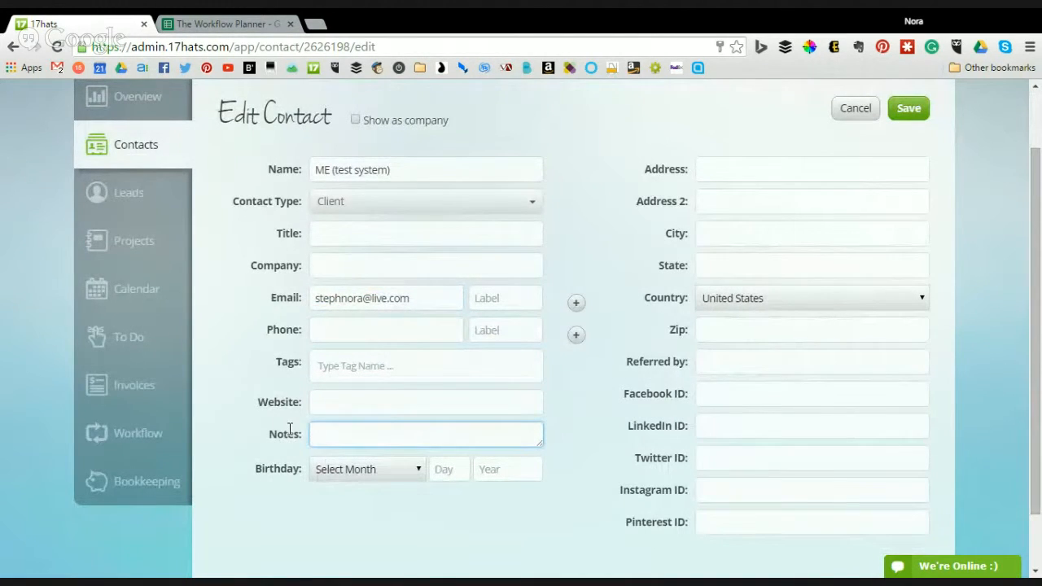
pyautogui.moveTo(286, 432); pyautogui.dragTo(422, 431)
pyautogui.click(429, 433)
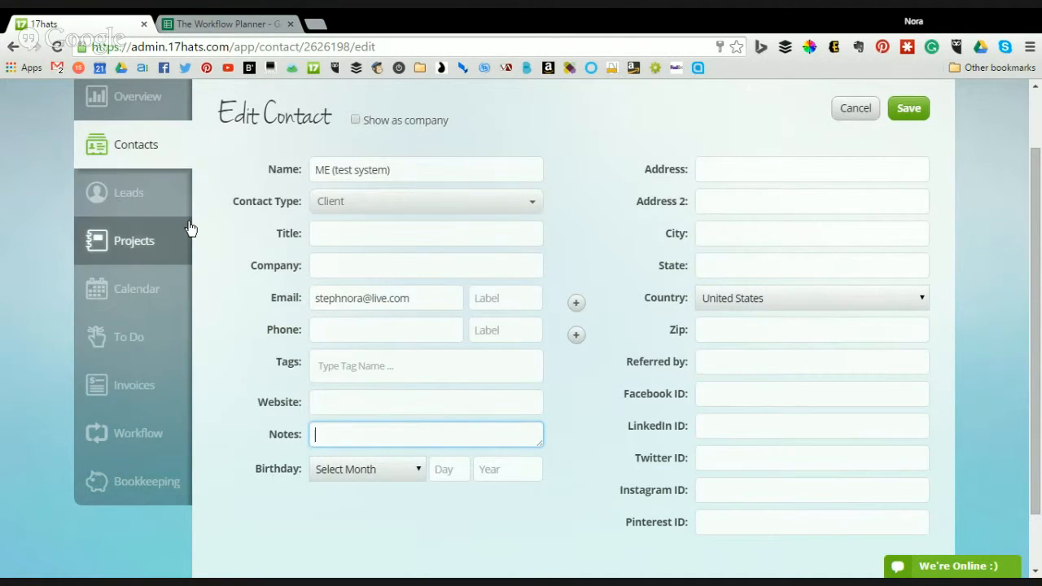
pyautogui.scroll(1, 431, 217)
pyautogui.click(929, 122)
pyautogui.click(899, 146)
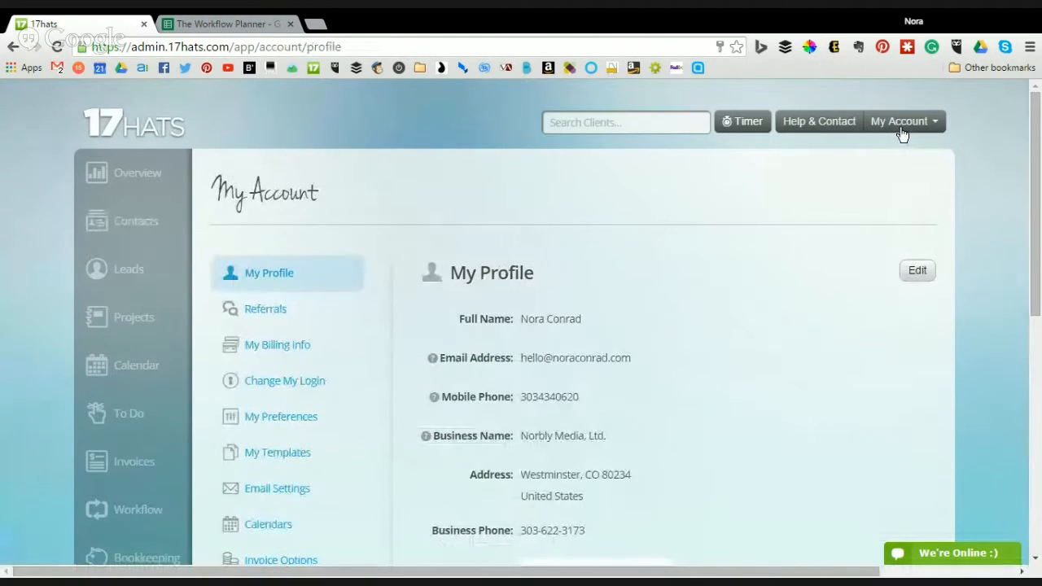
# - Open My Templates from the account settings, then switch to The Workflow Planner spreadsheet
pyautogui.click(900, 128)
pyautogui.click(672, 206)
pyautogui.scroll(-1, 583, 258)
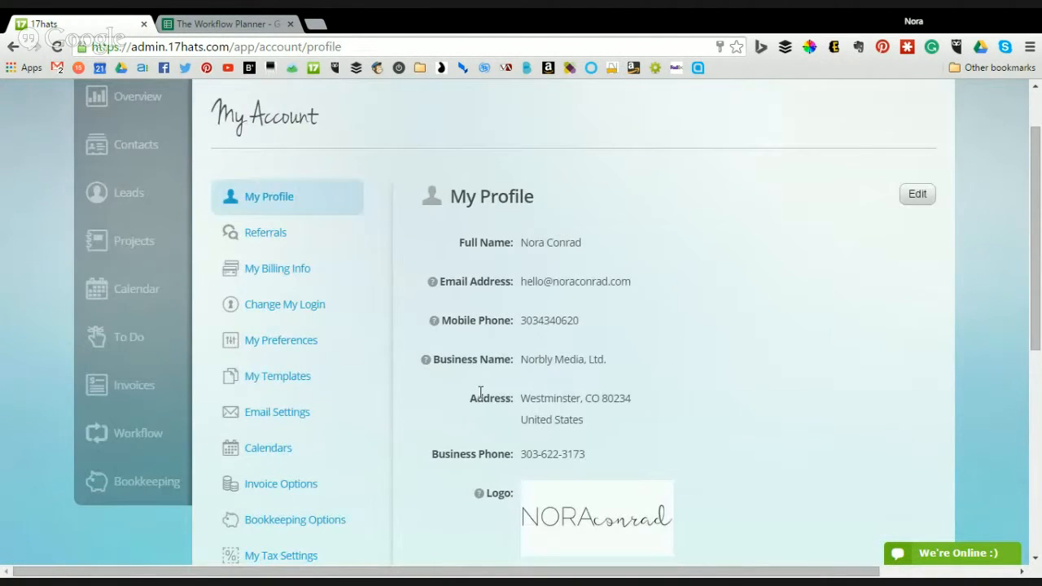
pyautogui.click(278, 379)
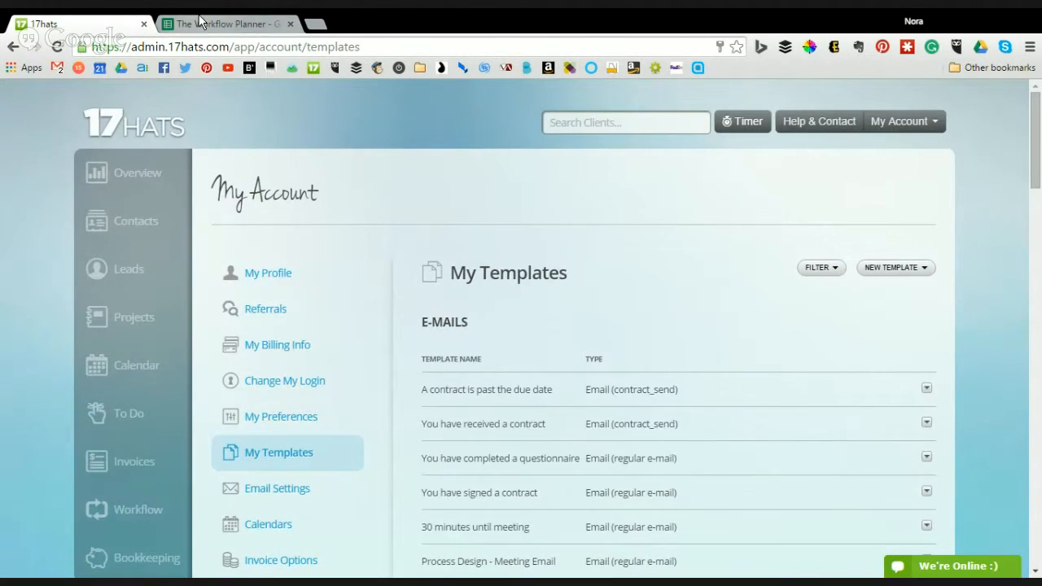
pyautogui.click(219, 24)
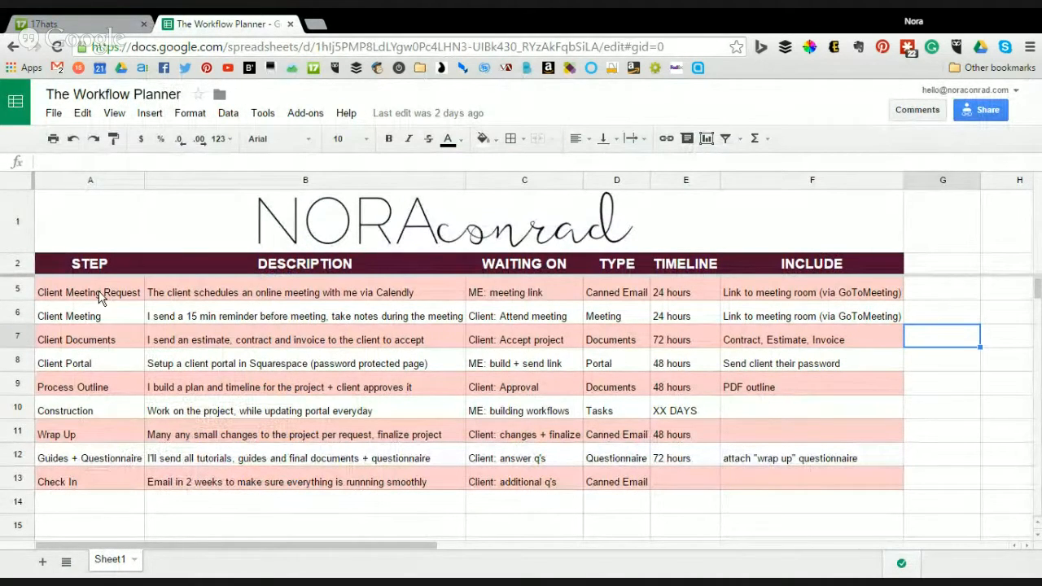
# - Highlight cells B5–E5, including the Canned Email type in D5, then return to My Templates
pyautogui.moveTo(152, 292); pyautogui.dragTo(686, 296)
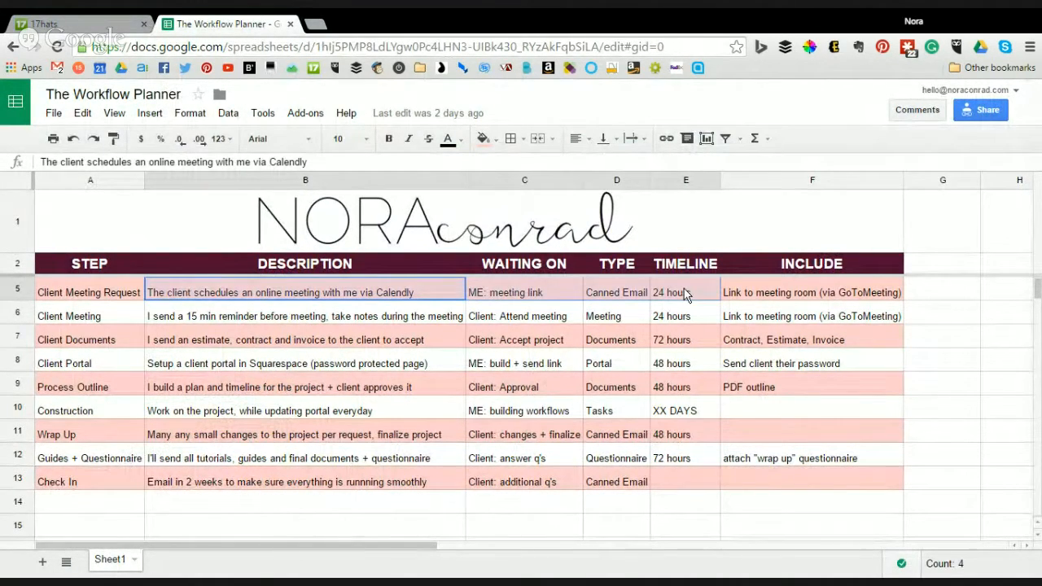
pyautogui.click(619, 292)
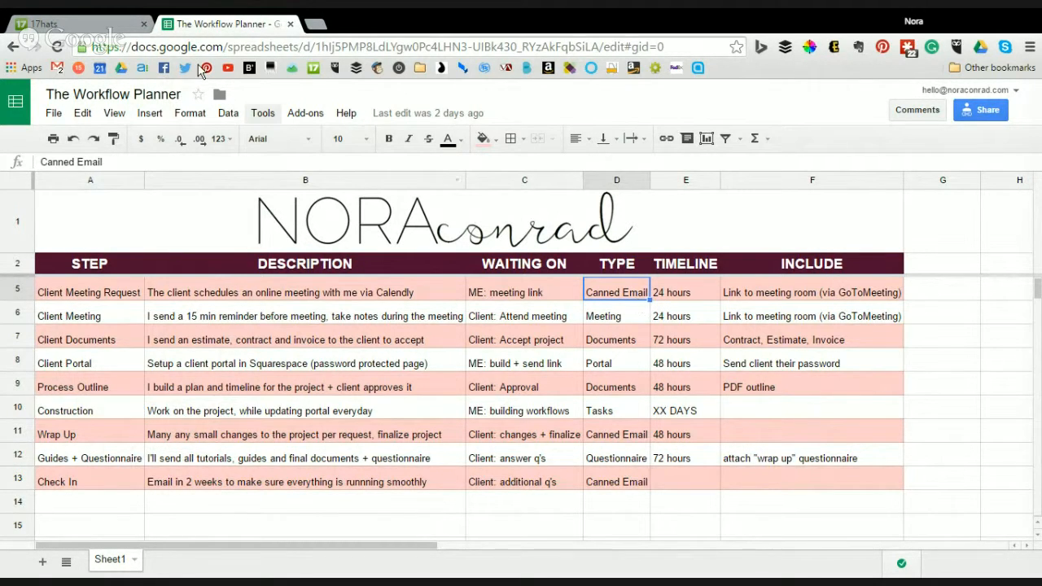
pyautogui.click(82, 23)
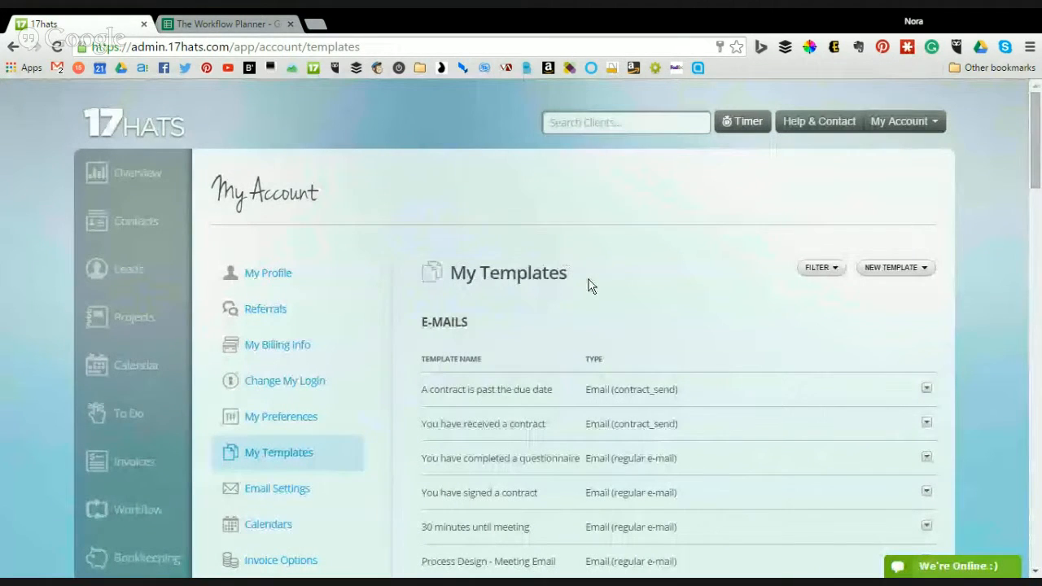
# - Check the New Template types, scroll the email, contract, invoice and questionnaire templates, then open Workflow
pyautogui.click(899, 276)
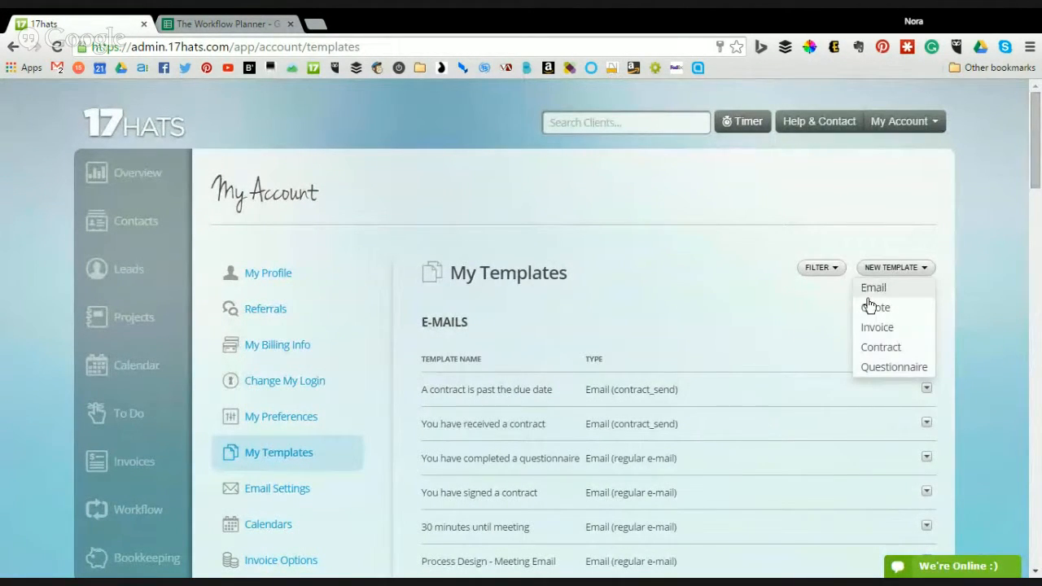
pyautogui.click(726, 317)
pyautogui.scroll(-2, 721, 317)
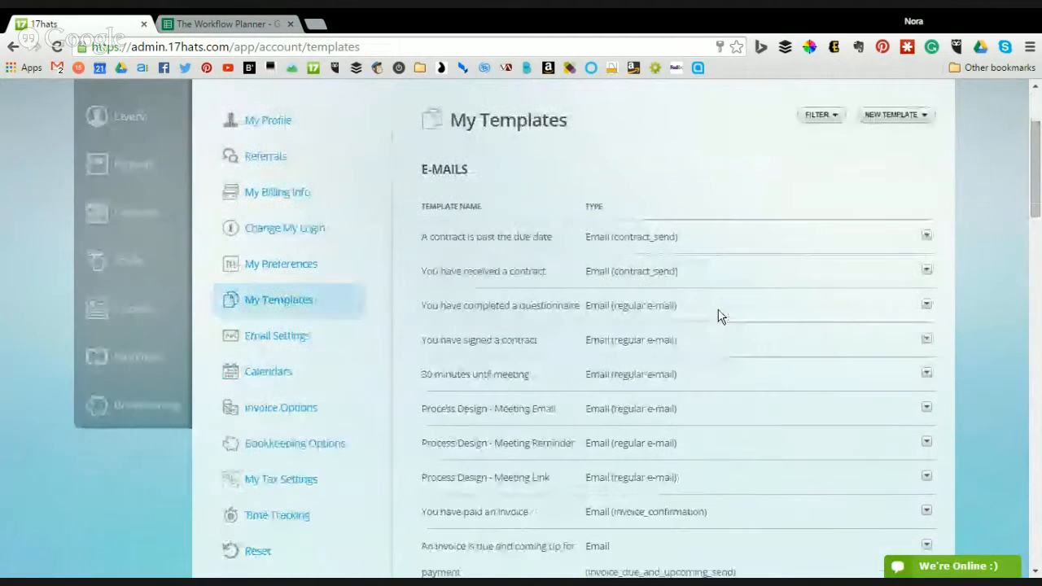
pyautogui.scroll(-10, 602, 407)
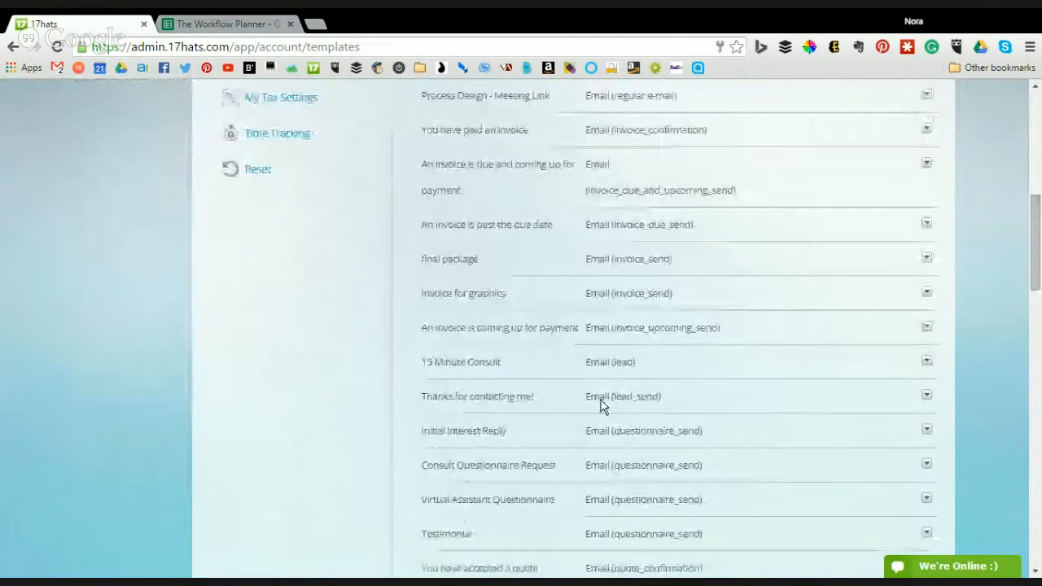
pyautogui.scroll(-3, 597, 384)
pyautogui.scroll(-5, 486, 326)
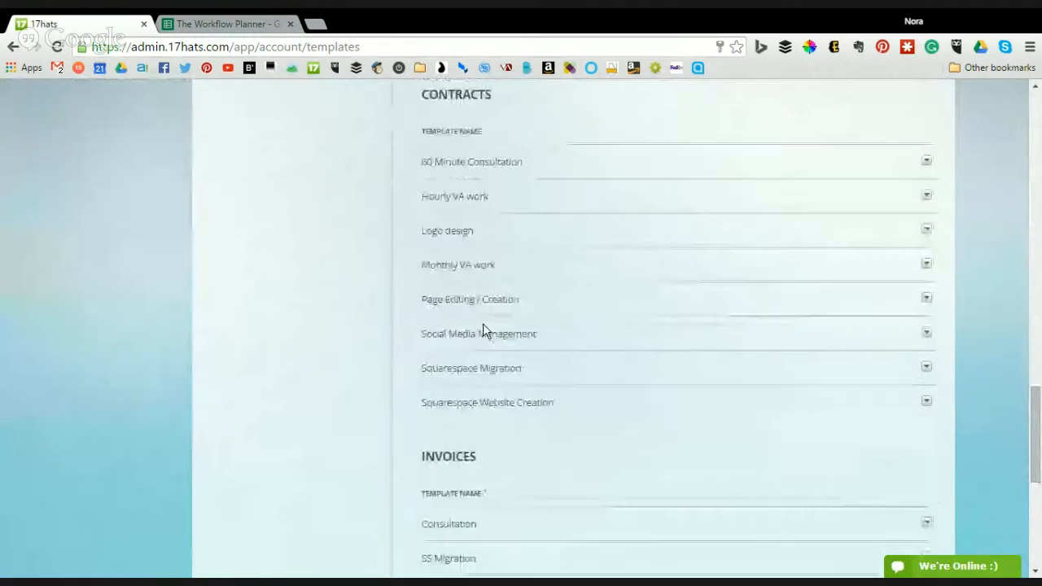
pyautogui.scroll(-3, 489, 342)
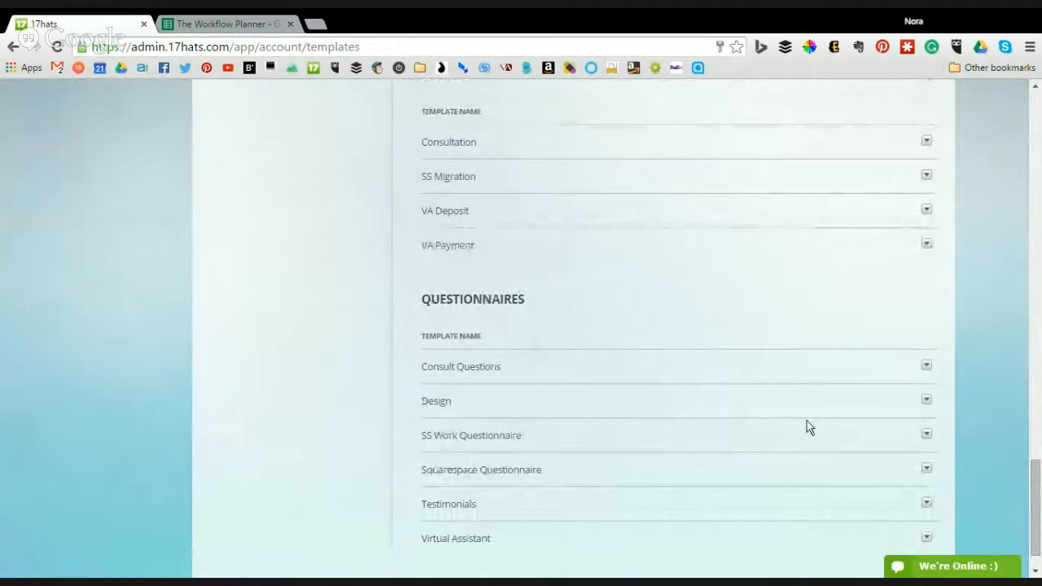
pyautogui.scroll(2, 807, 424)
pyautogui.scroll(20, 810, 423)
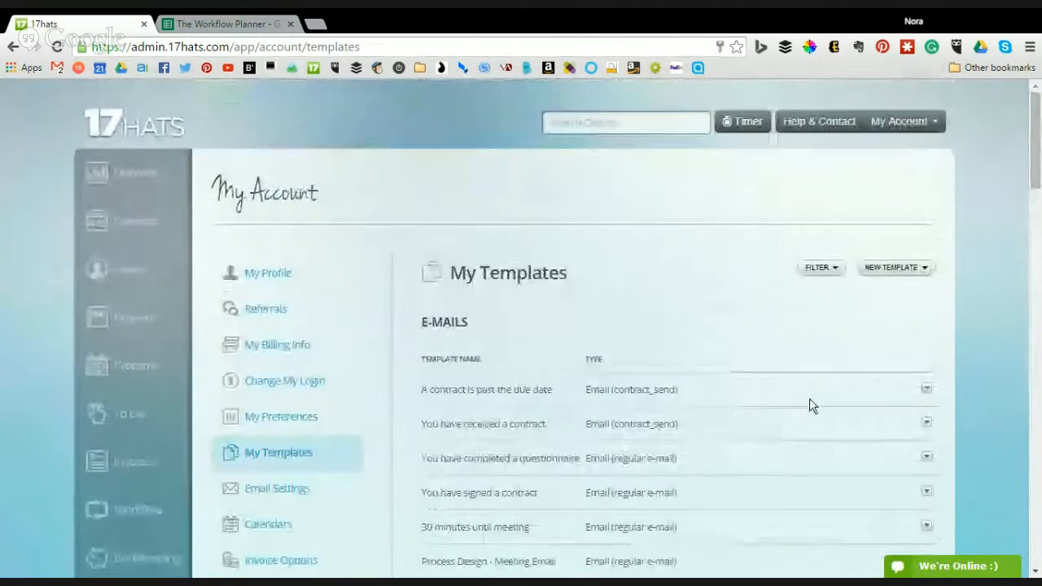
pyautogui.click(911, 269)
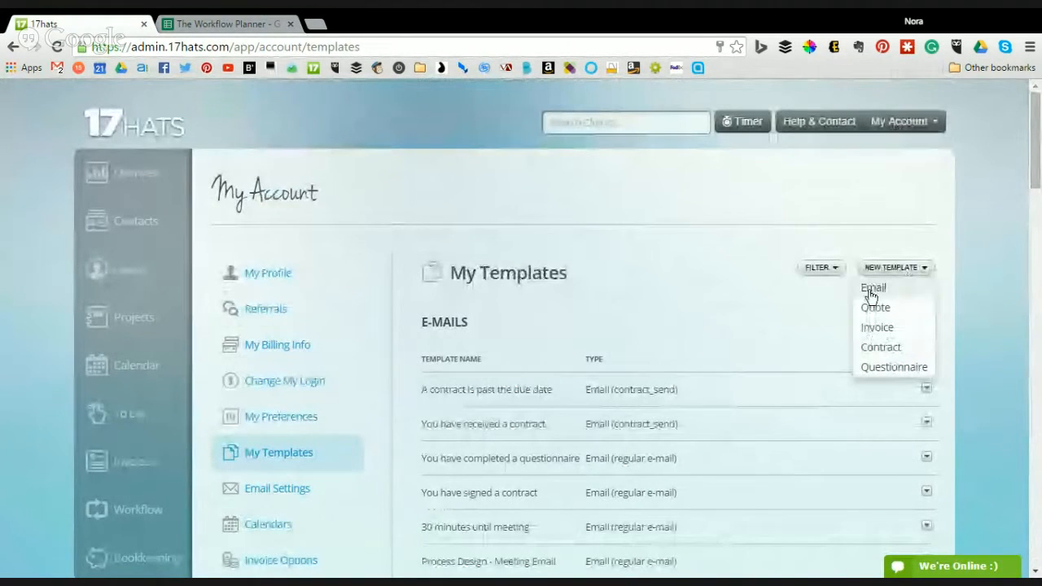
pyautogui.click(634, 278)
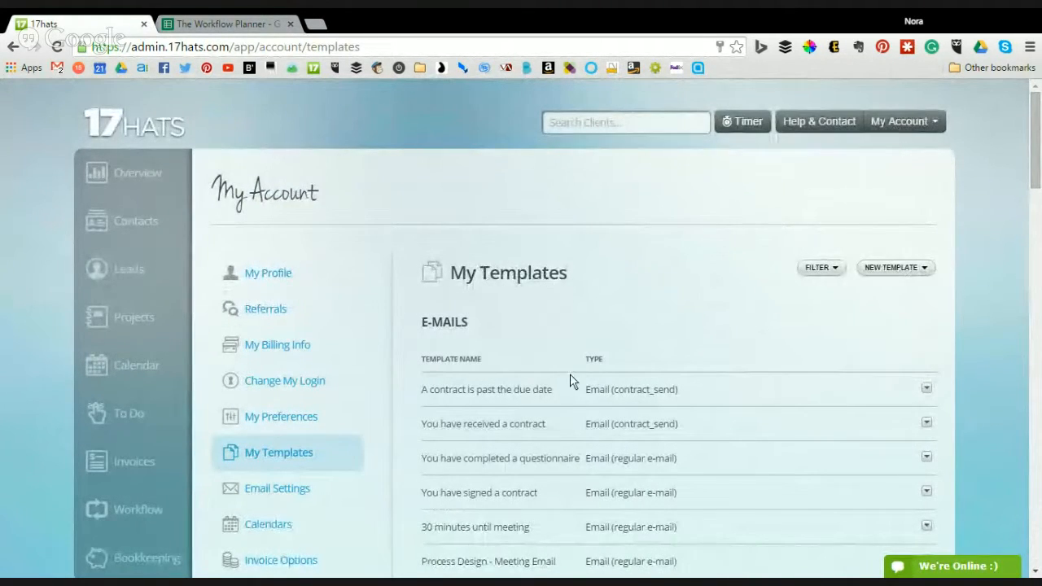
pyautogui.click(146, 519)
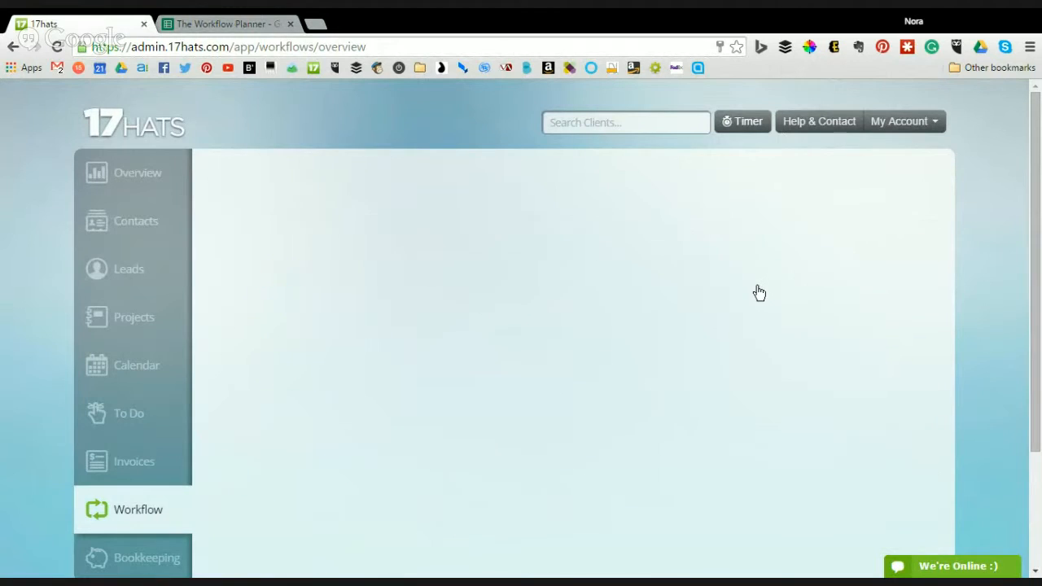
# - Create an empty 'Process Design' workflow template on the Default Calendar, then return to the Workflow Planner sheet
pyautogui.click(898, 201)
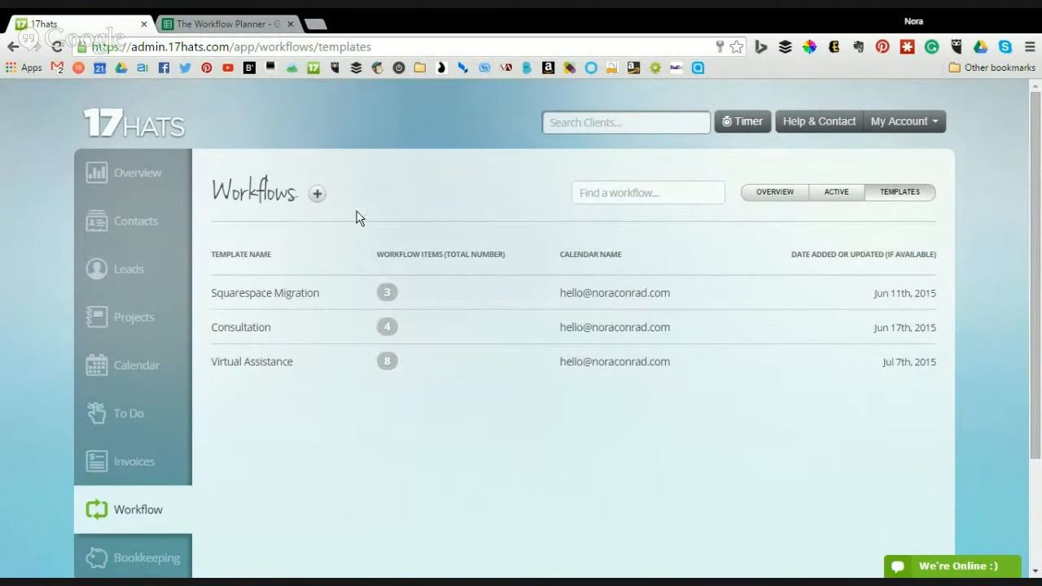
pyautogui.click(317, 196)
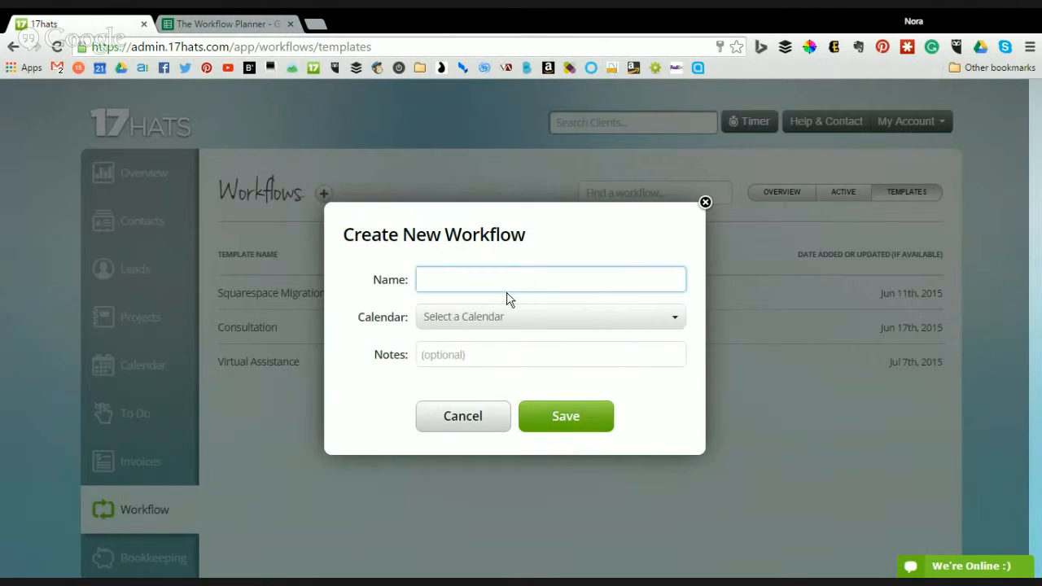
pyautogui.write('Process Design')
pyautogui.click(531, 326)
pyautogui.click(501, 348)
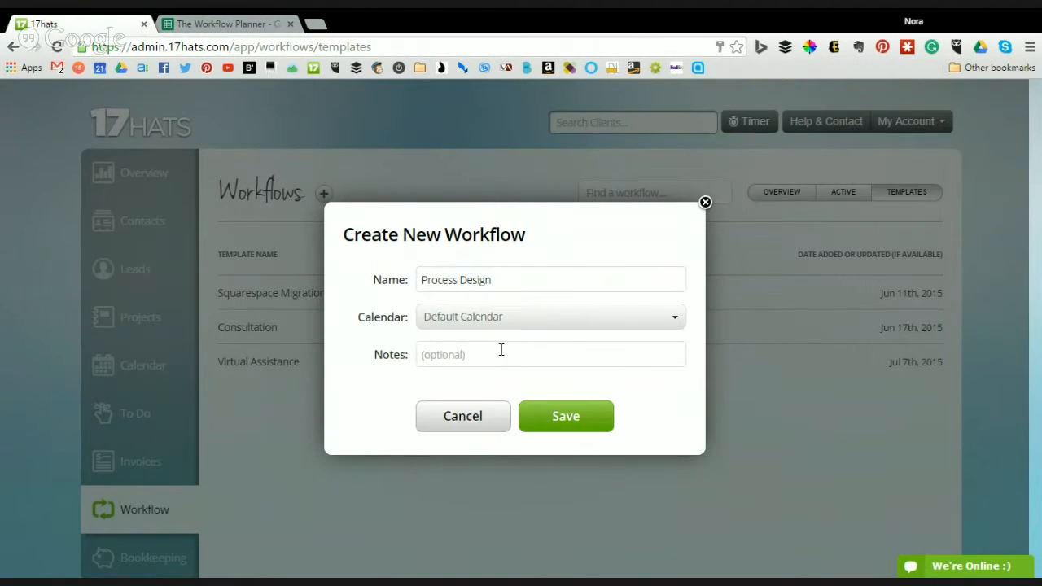
pyautogui.click(589, 404)
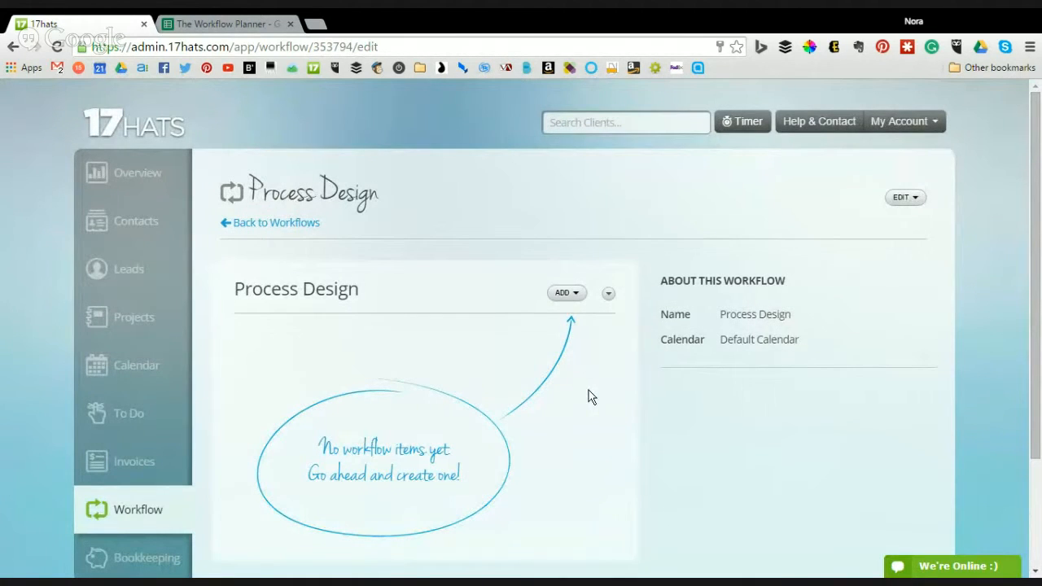
pyautogui.scroll(-3, 694, 407)
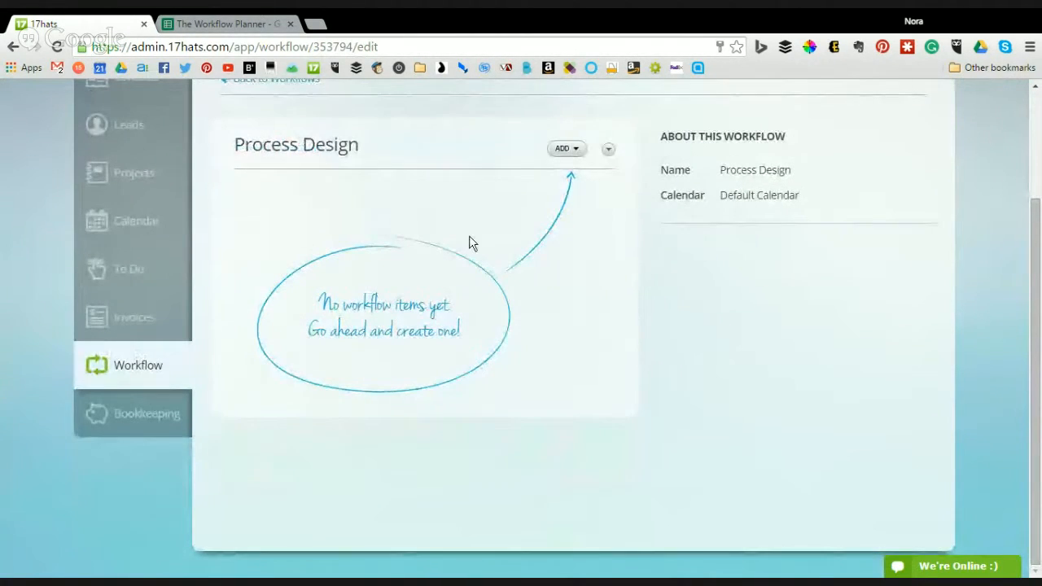
pyautogui.click(244, 24)
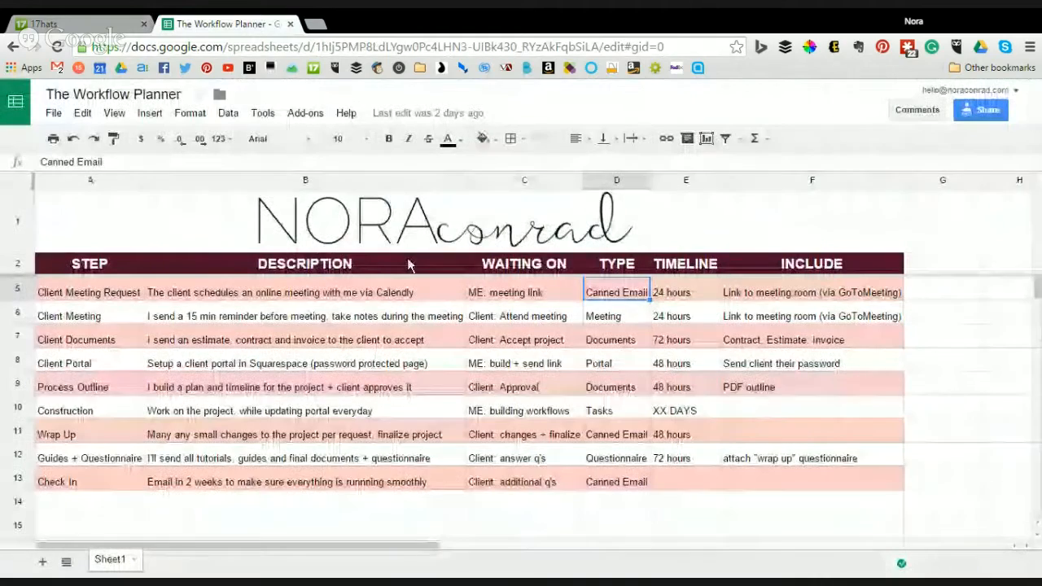
# - Check the Client Meeting Request step in cell A5, then go back to the Process Design workflow
pyautogui.click(119, 299)
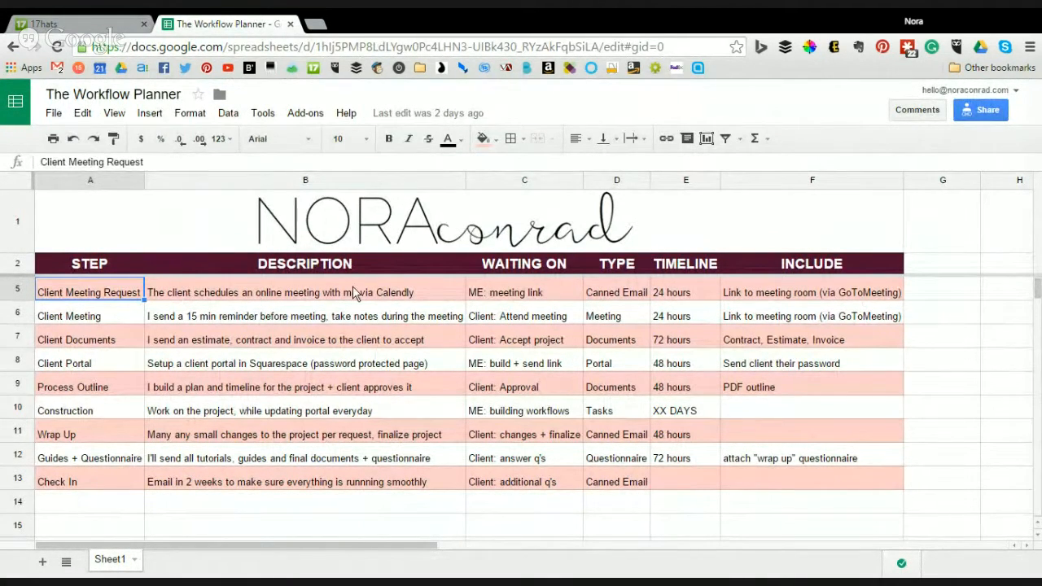
pyautogui.click(82, 24)
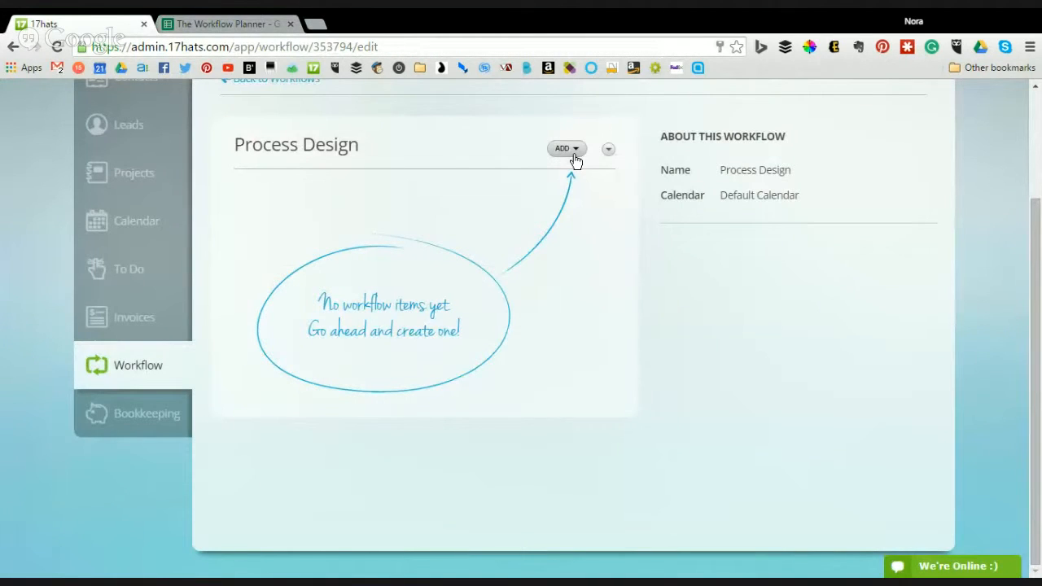
# - Add an action item that sends the Process Design - Meeting Email template
pyautogui.click(573, 153)
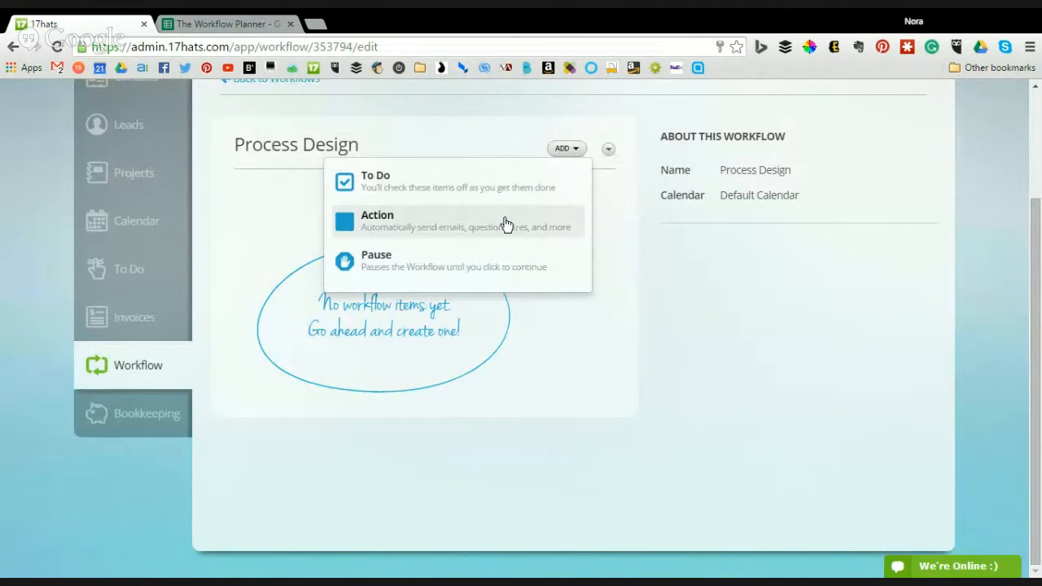
pyautogui.click(380, 226)
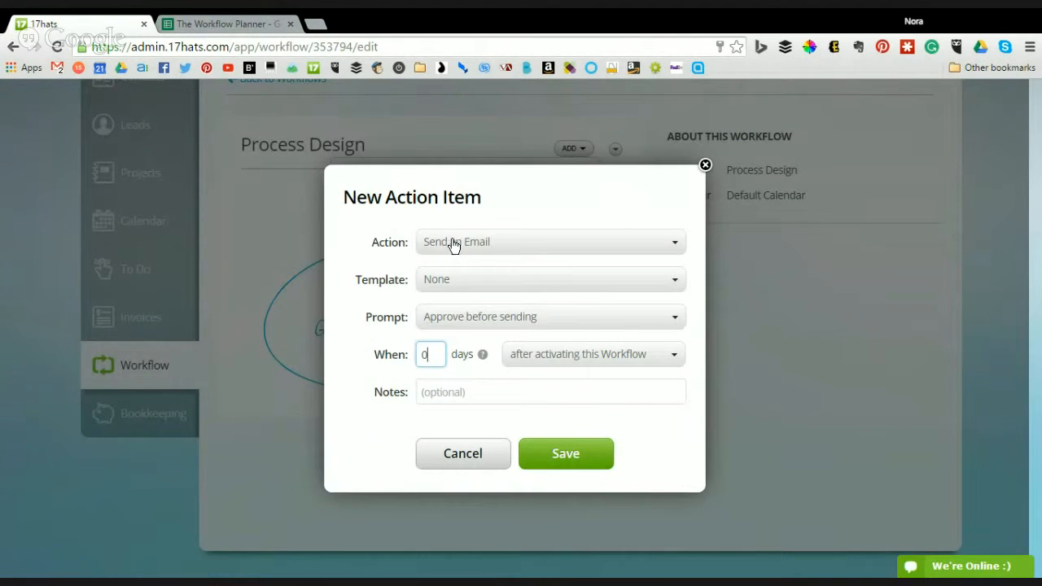
pyautogui.click(497, 282)
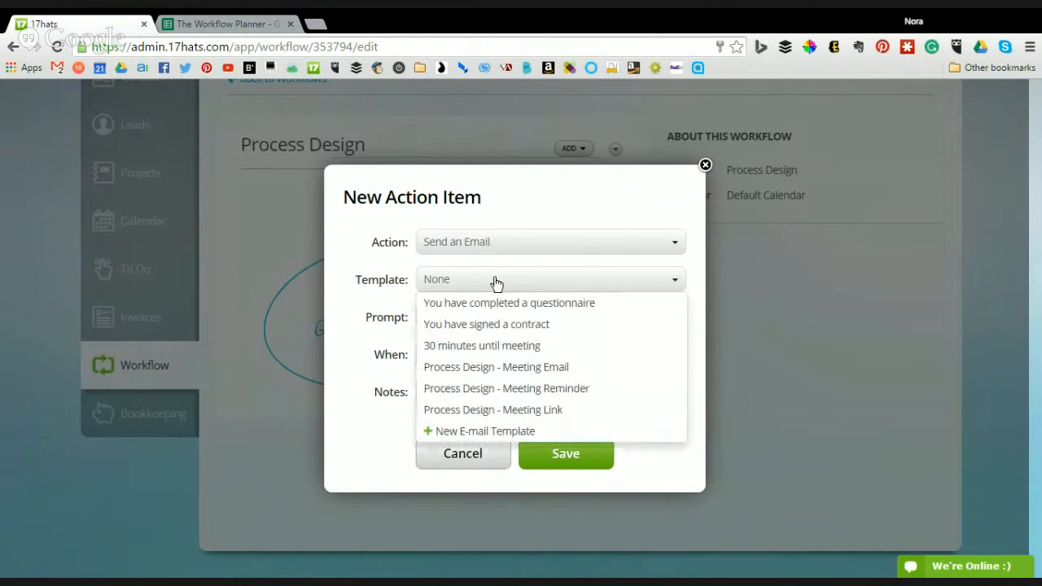
pyautogui.click(577, 373)
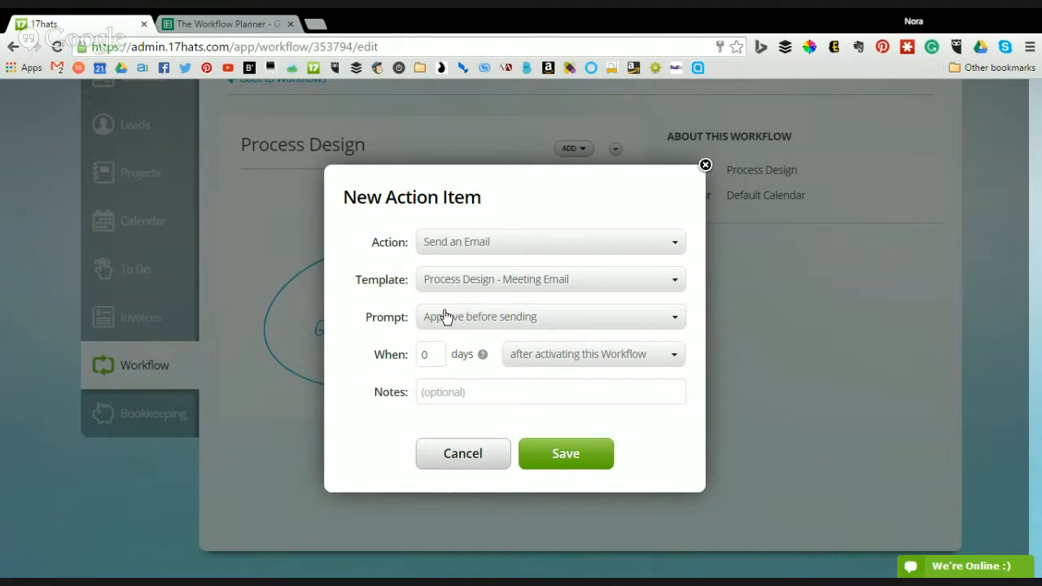
pyautogui.click(562, 356)
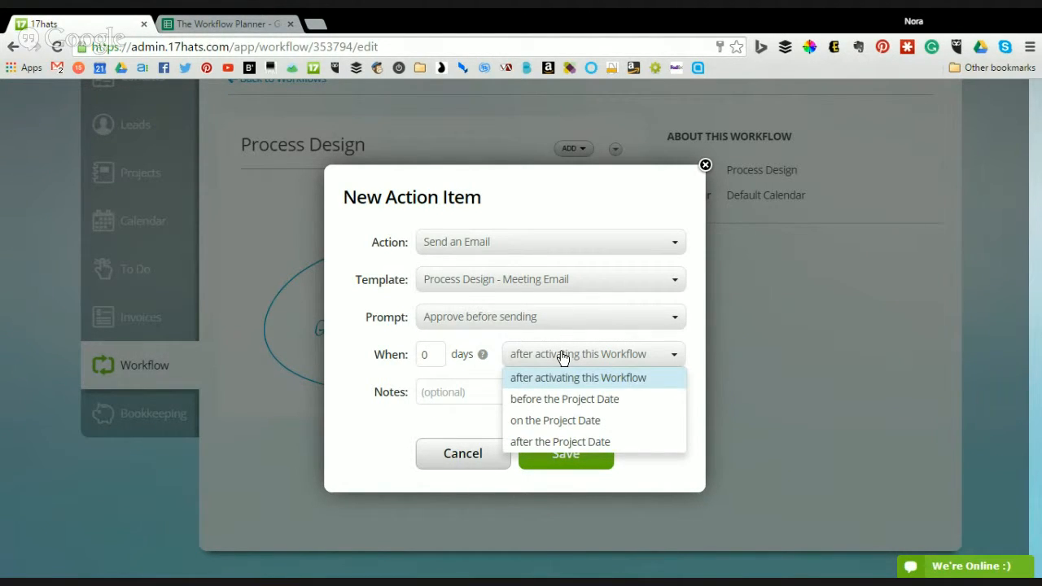
pyautogui.click(563, 356)
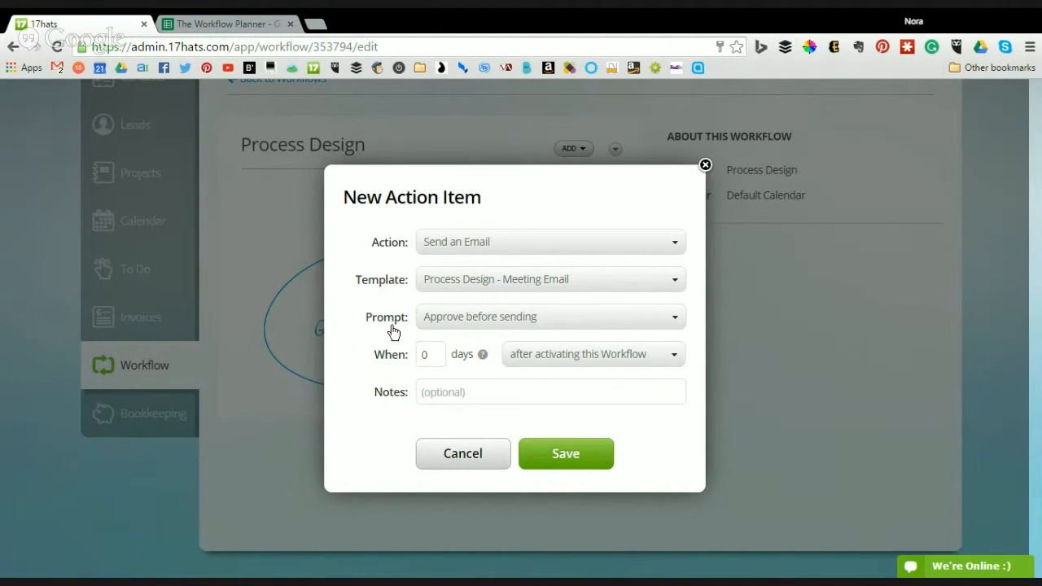
# - Make the email send automatically right after the workflow is activated, and save it
pyautogui.click(456, 320)
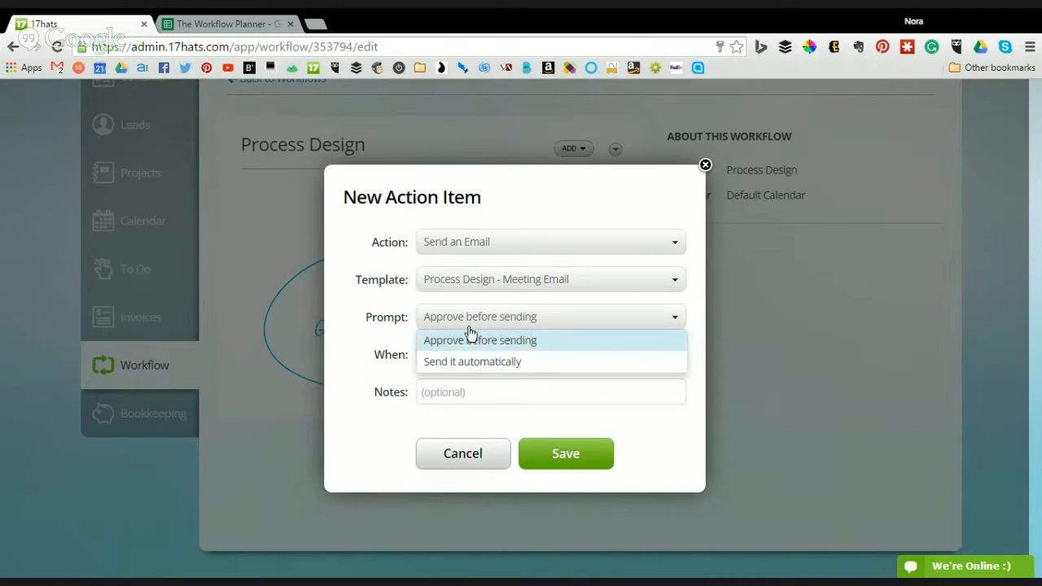
pyautogui.click(471, 372)
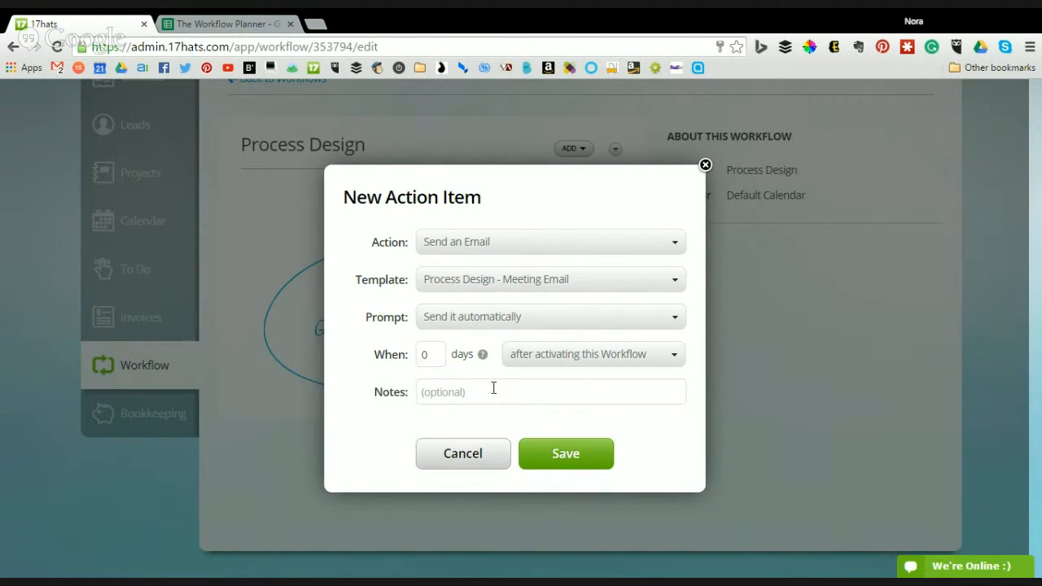
pyautogui.click(598, 358)
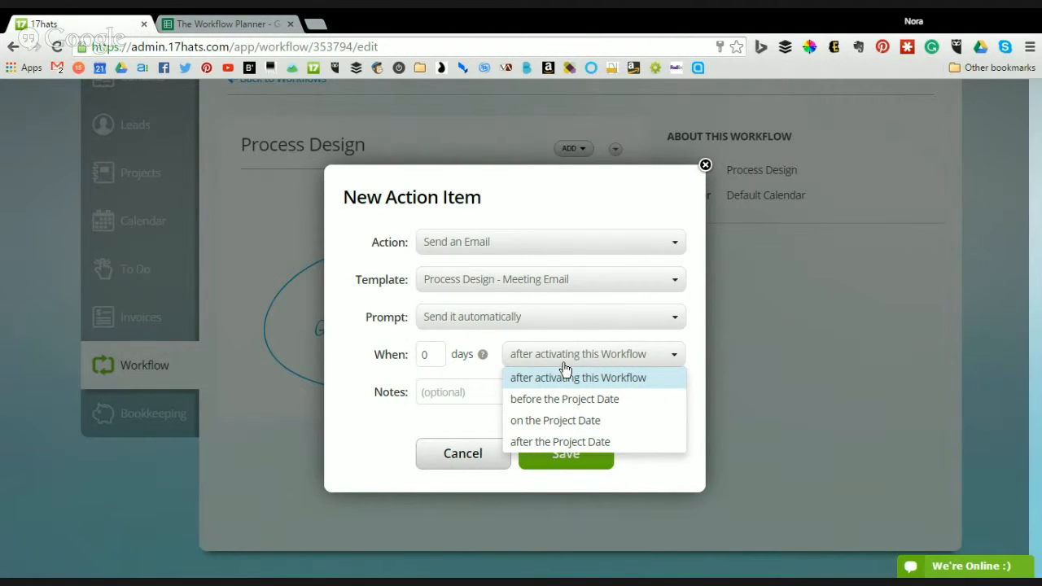
pyautogui.click(542, 383)
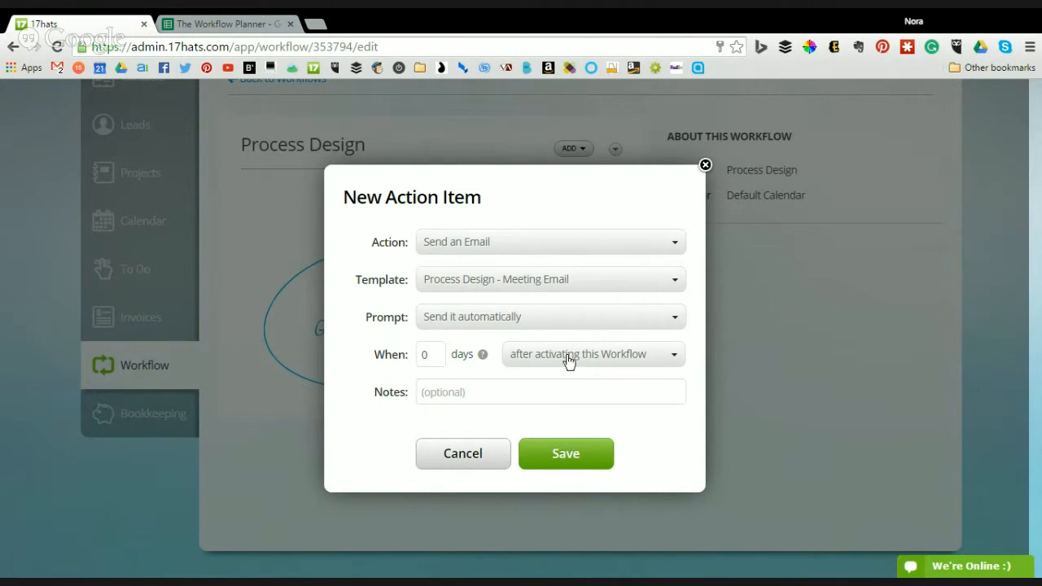
pyautogui.click(592, 464)
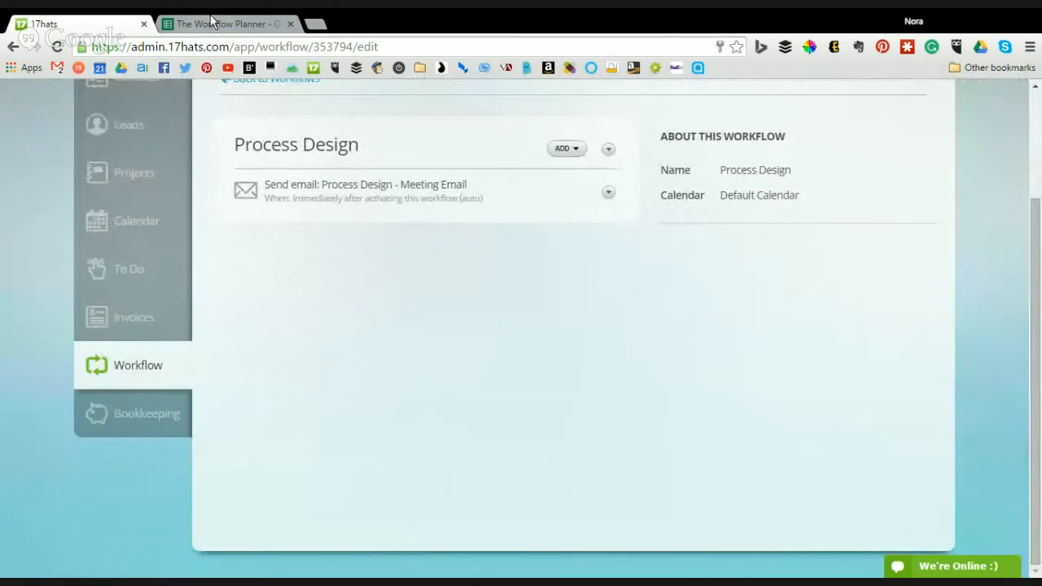
pyautogui.hotkey('ctrl', 'Tab')
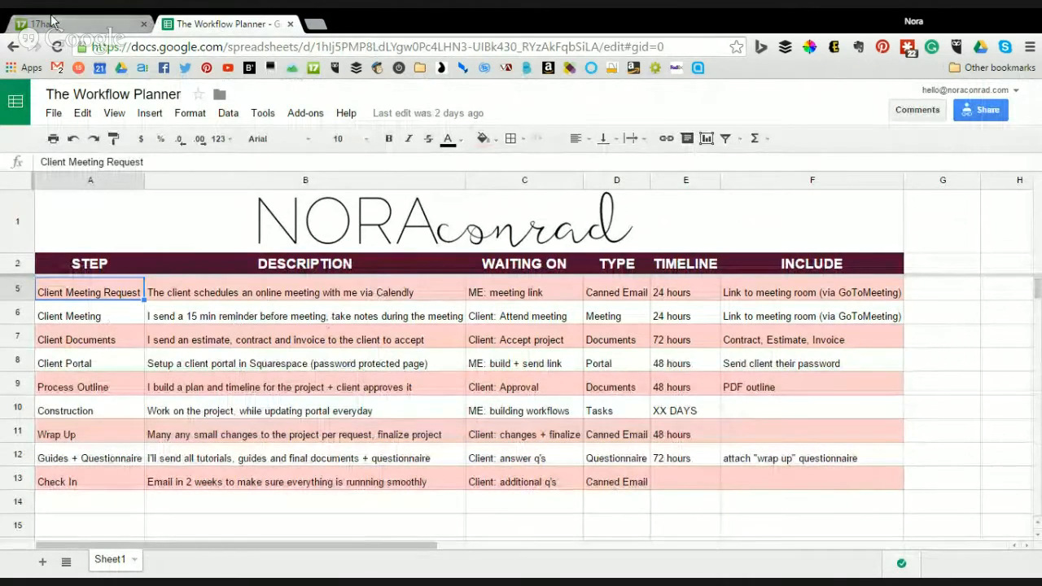
pyautogui.hotkey('ctrl', 'Tab')
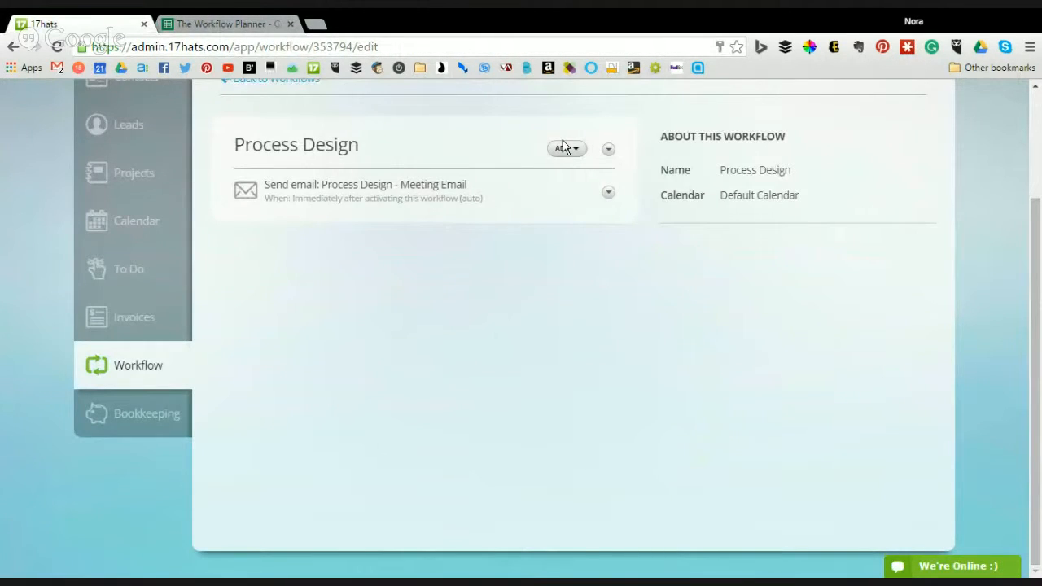
# - Add a second email action using the Process Design - Meeting Link template
pyautogui.click(564, 148)
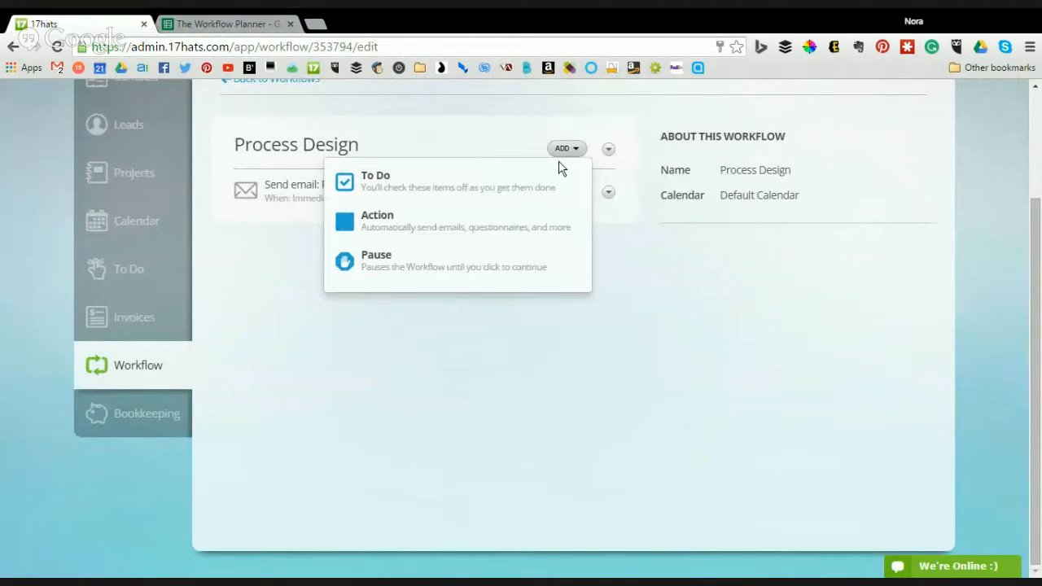
pyautogui.click(523, 223)
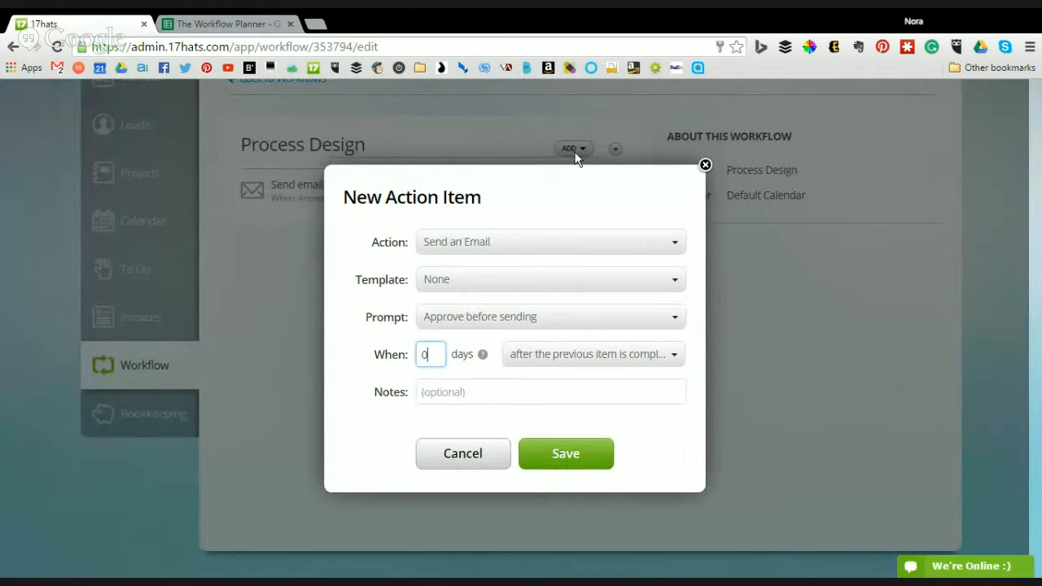
pyautogui.click(513, 249)
pyautogui.click(514, 248)
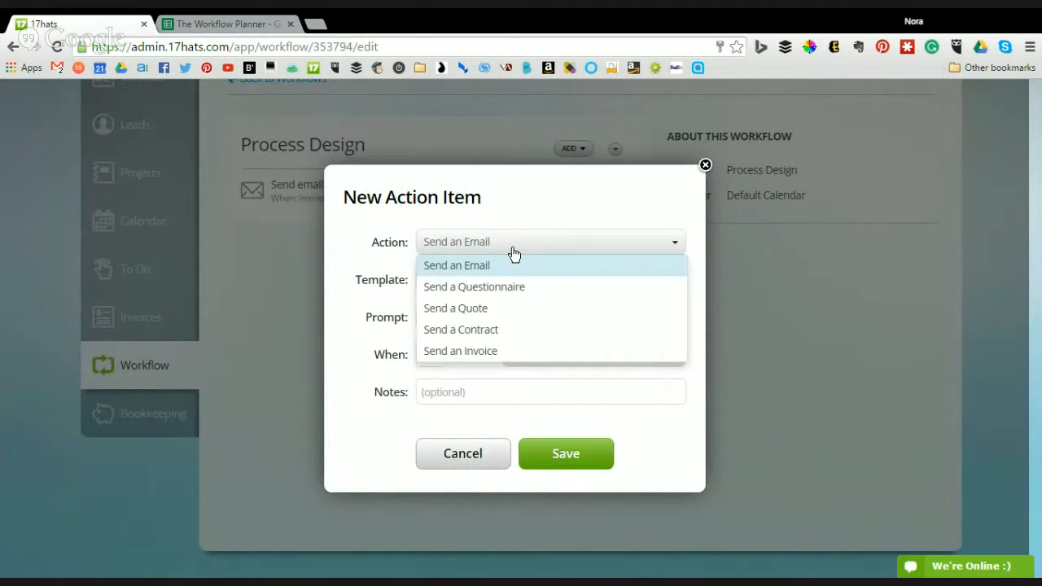
pyautogui.click(503, 265)
pyautogui.click(492, 280)
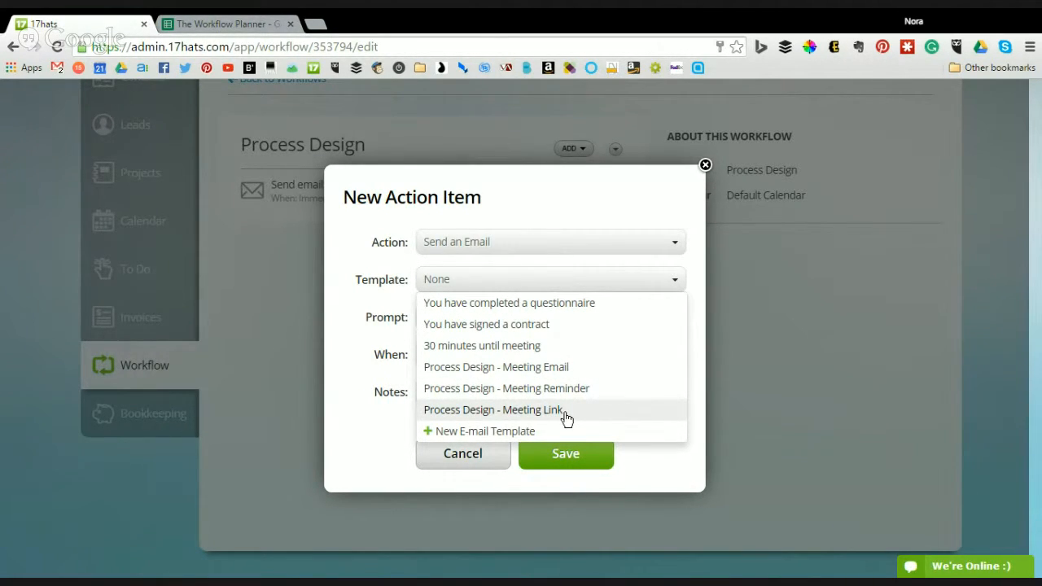
pyautogui.click(521, 411)
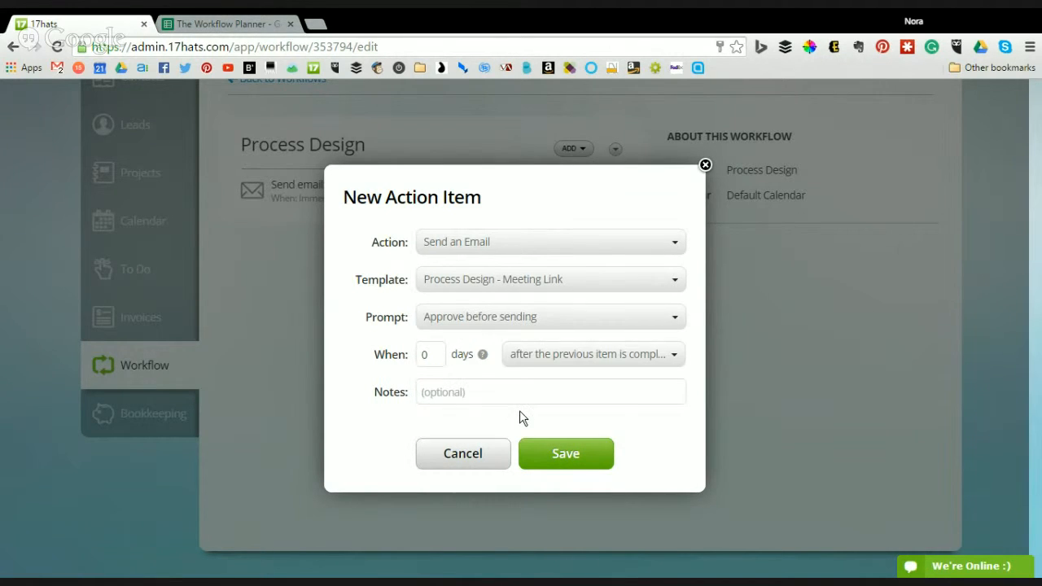
# - Require approval before the Meeting Link email is sent, save it, and return to the planner sheet
pyautogui.click(483, 325)
pyautogui.click(480, 368)
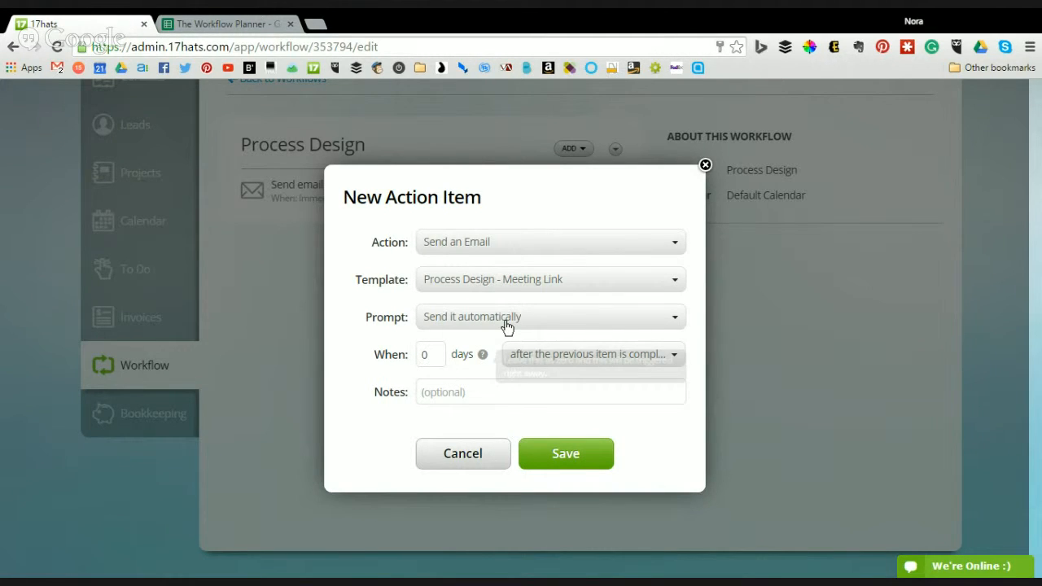
pyautogui.click(505, 324)
pyautogui.click(483, 345)
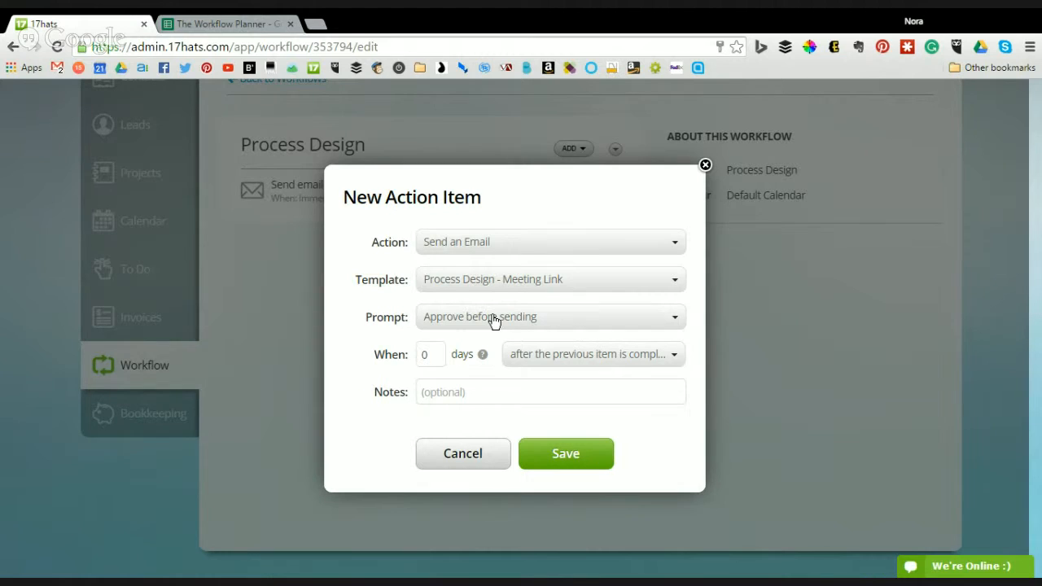
pyautogui.click(585, 449)
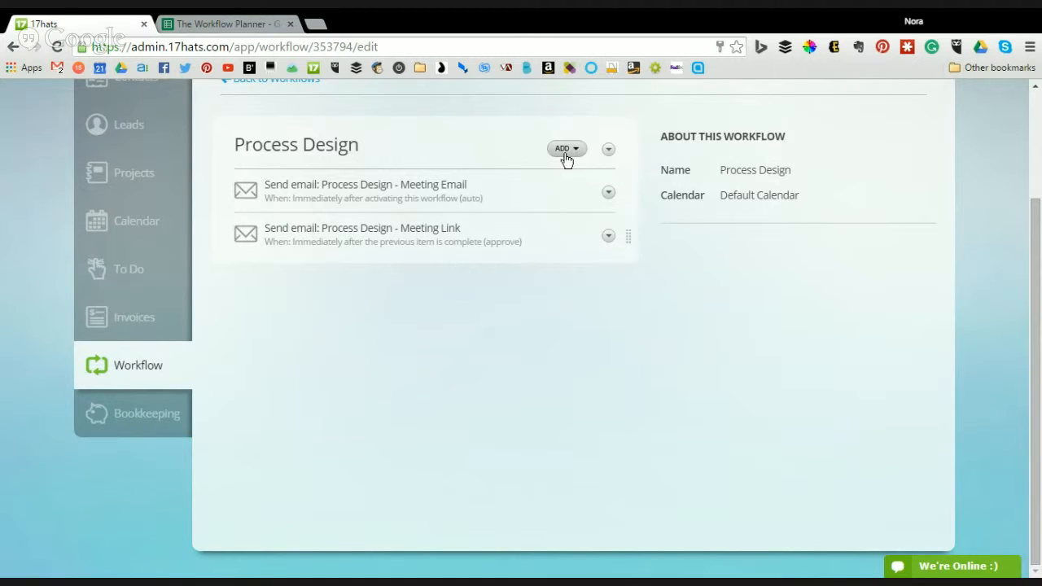
pyautogui.click(232, 24)
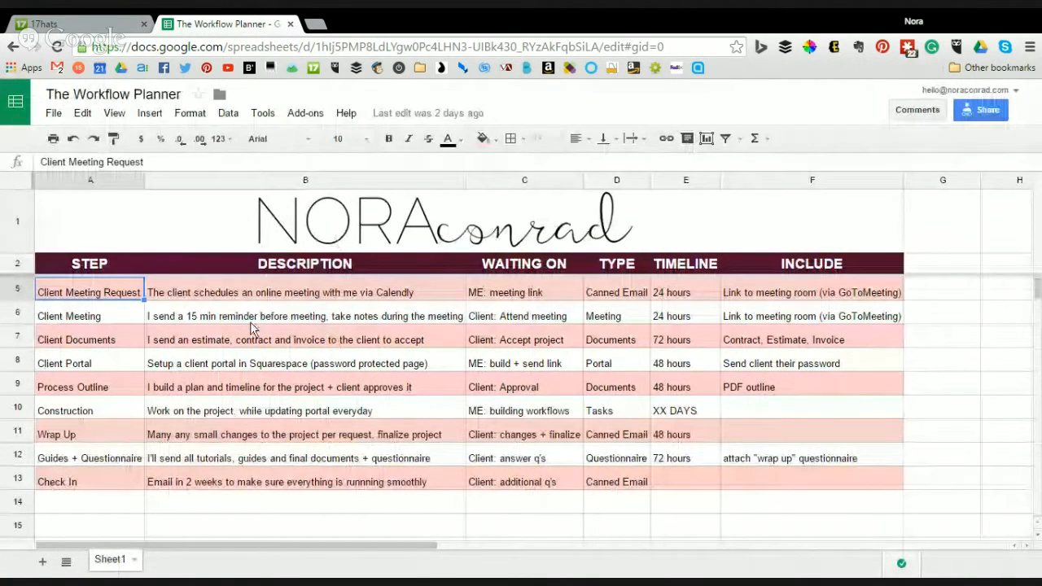
# - Add a third action sending the Process Design - Meeting Reminder email, approval required, 0 days after the previous item
pyautogui.click(250, 322)
pyautogui.click(45, 23)
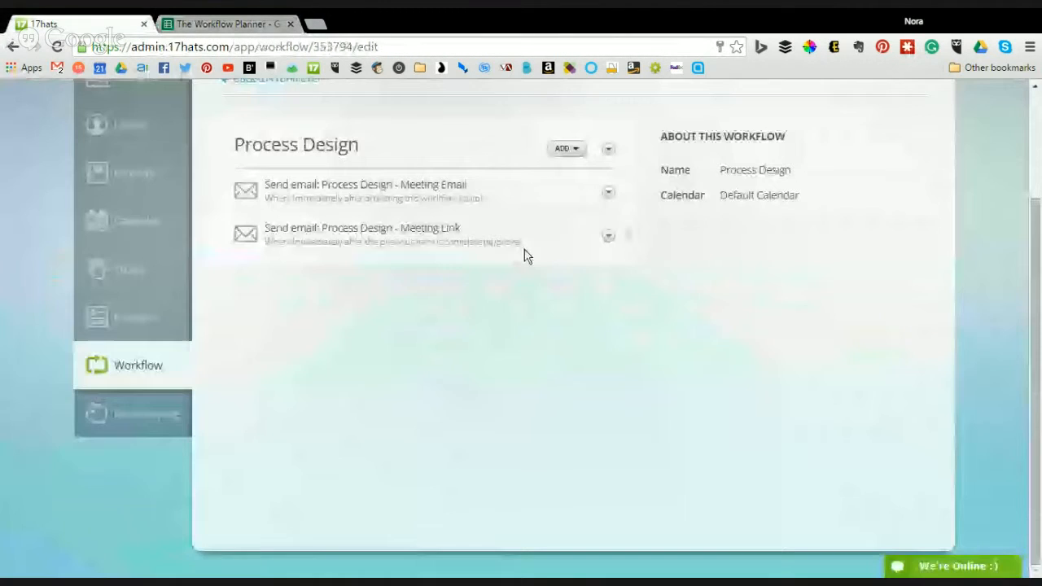
pyautogui.click(569, 149)
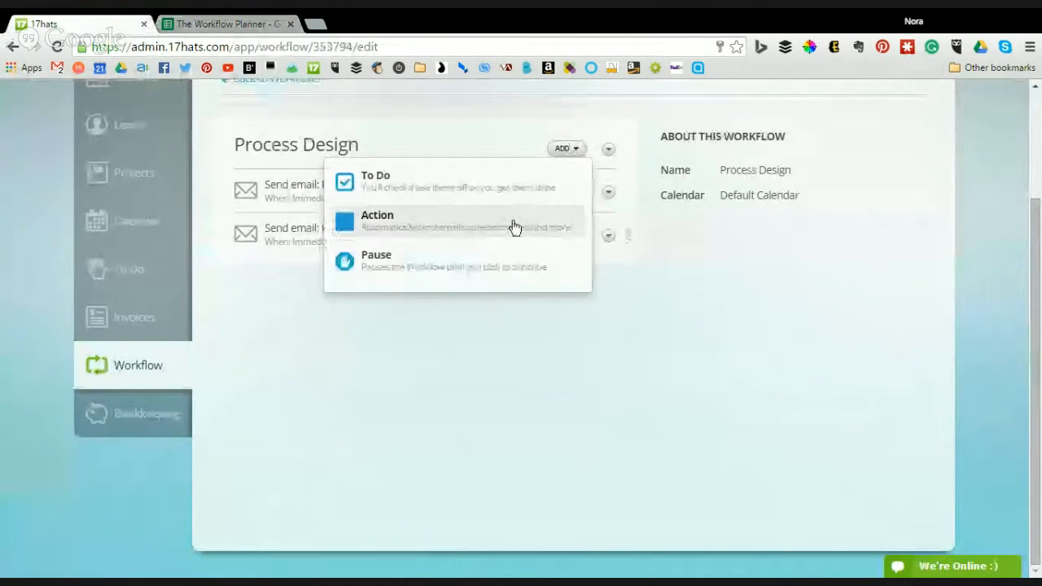
pyautogui.click(471, 225)
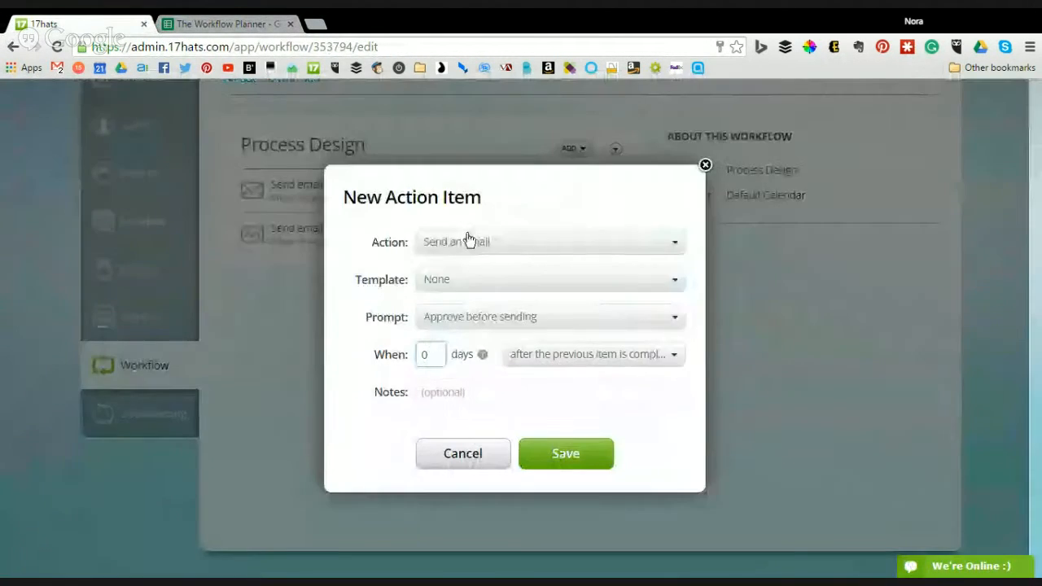
pyautogui.click(500, 279)
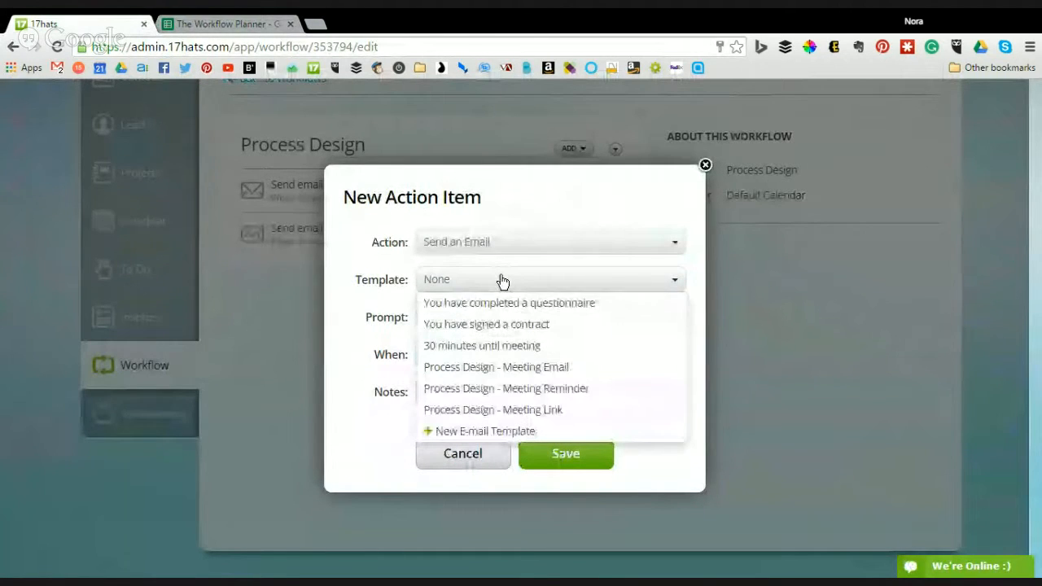
pyautogui.click(536, 389)
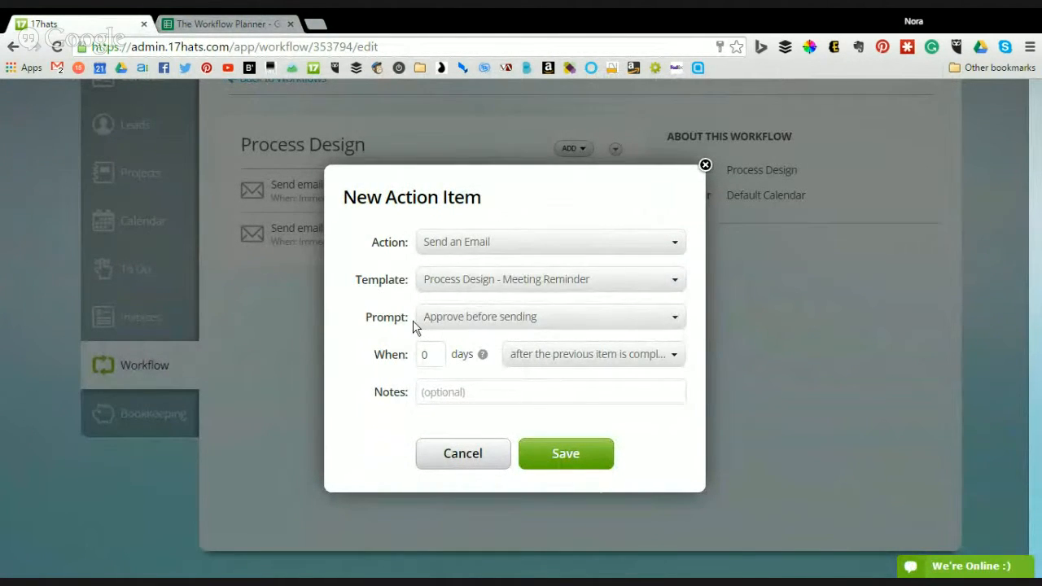
pyautogui.moveTo(396, 321); pyautogui.dragTo(582, 354)
pyautogui.click(648, 393)
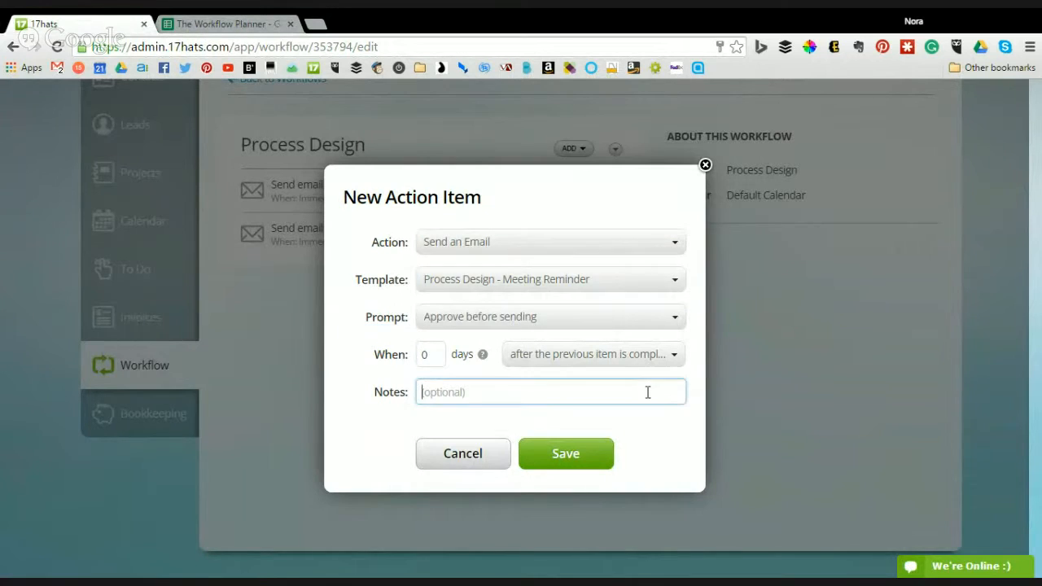
pyautogui.doubleClick(424, 353)
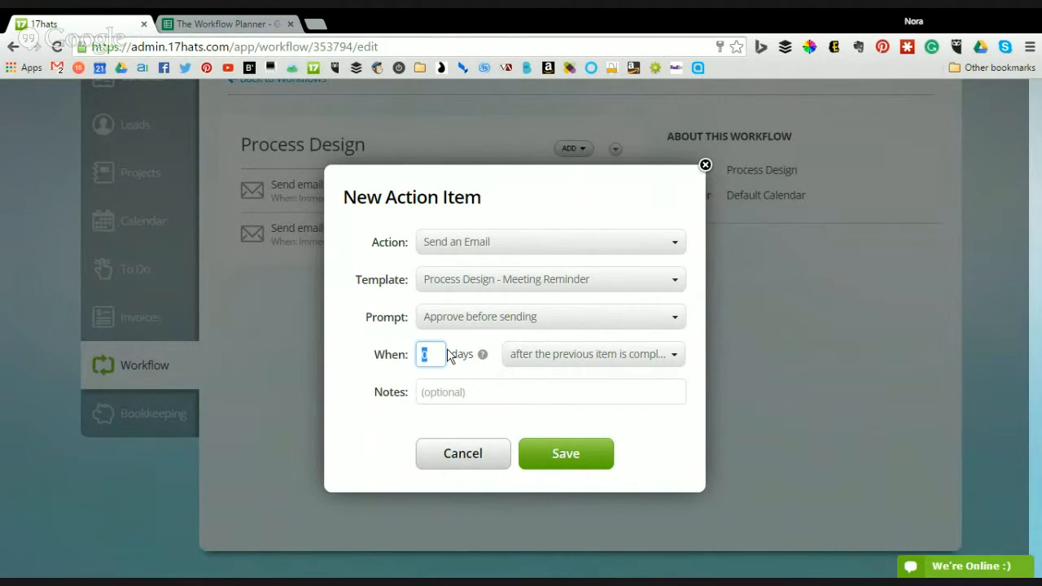
pyautogui.click(578, 456)
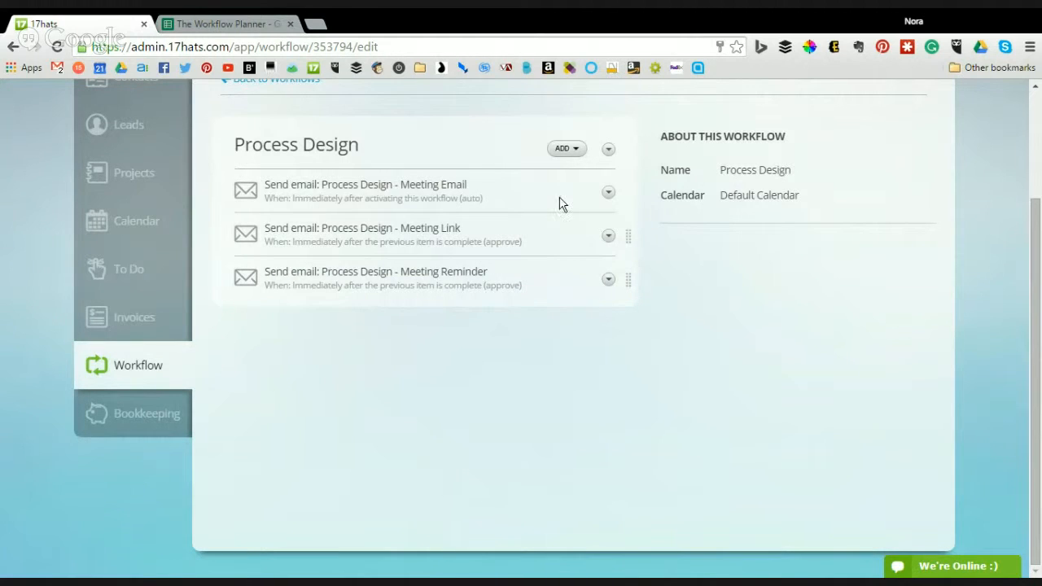
pyautogui.click(609, 280)
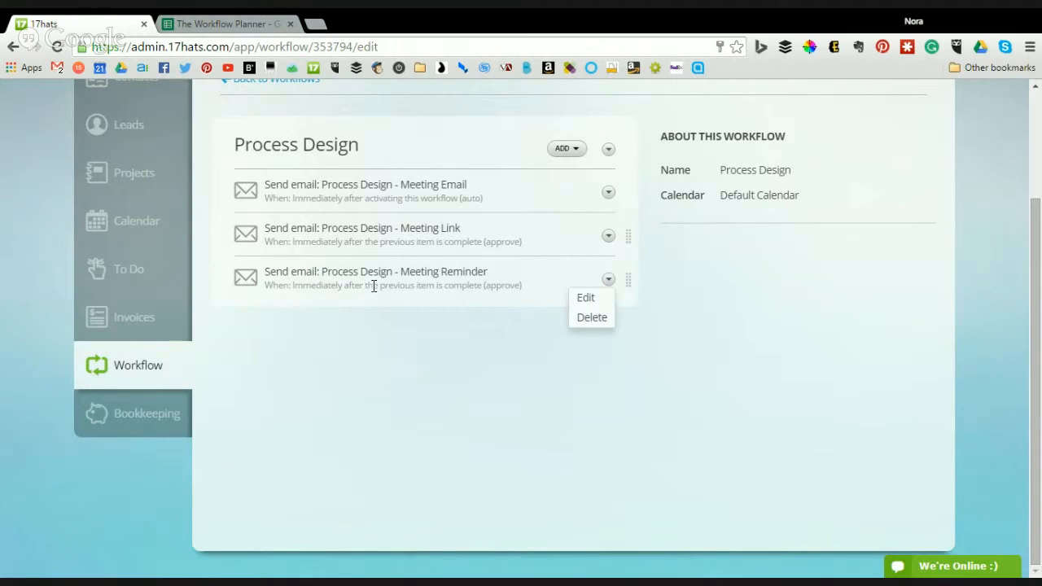
pyautogui.click(584, 300)
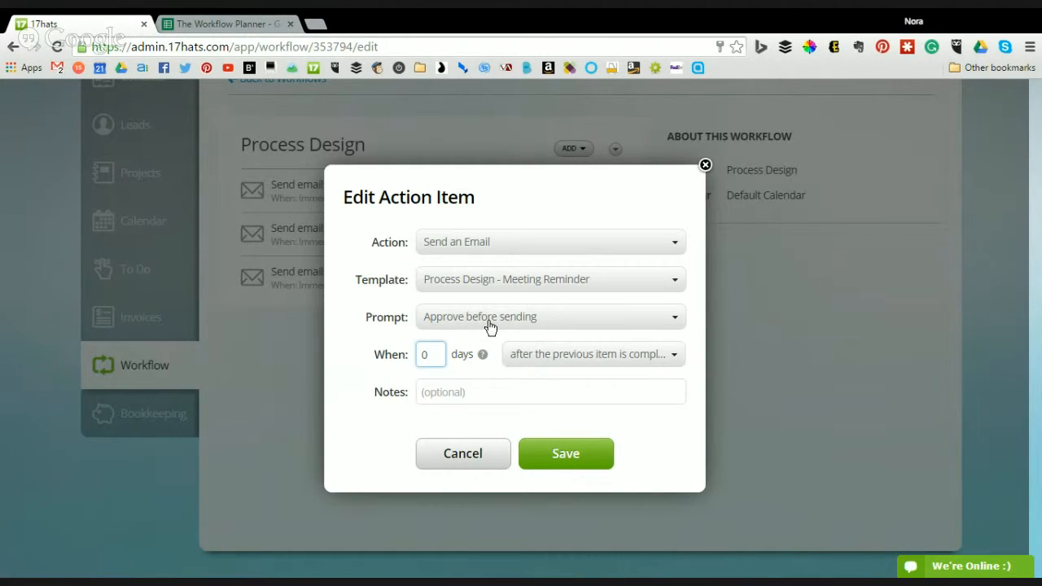
pyautogui.click(560, 454)
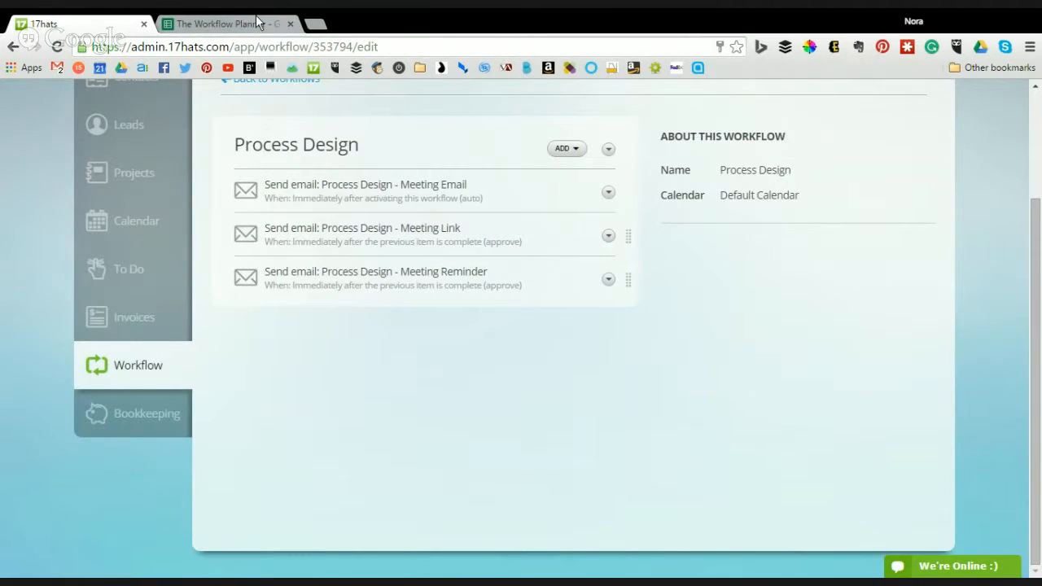
pyautogui.click(255, 22)
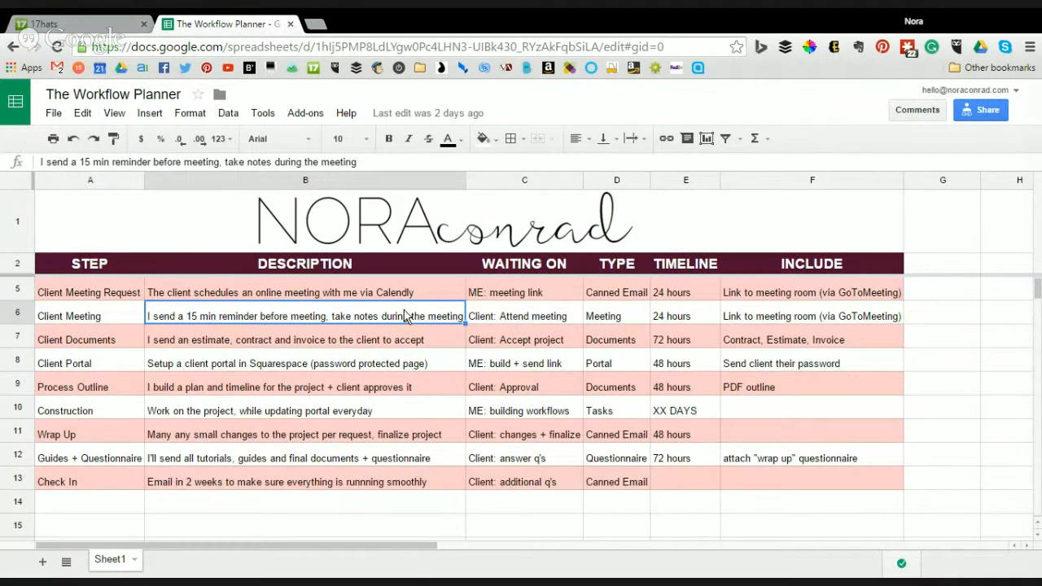
# - Check the Client Documents step in cell A7, then go back to the Process Design workflow
pyautogui.click(131, 343)
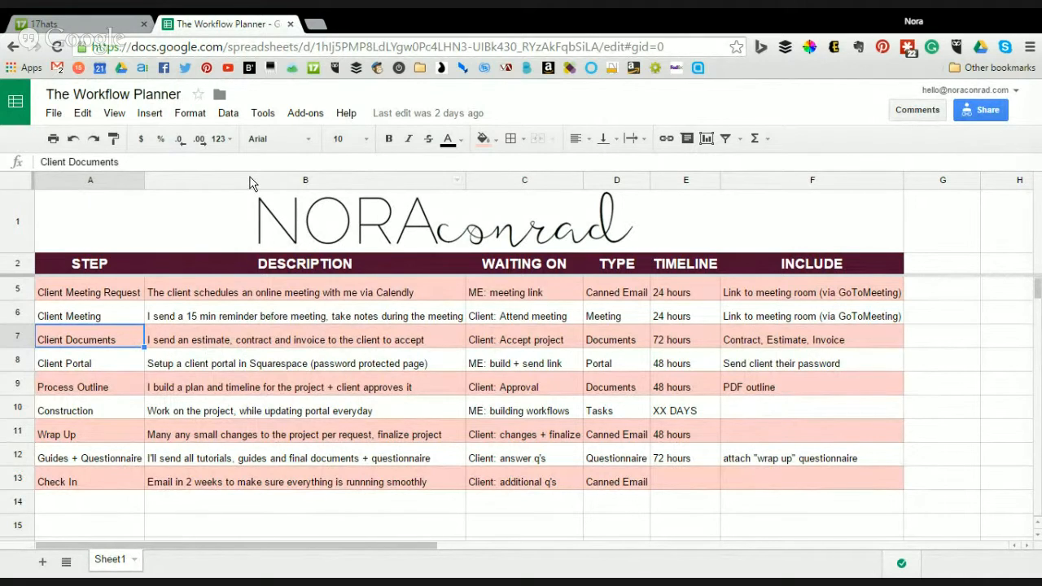
pyautogui.click(116, 23)
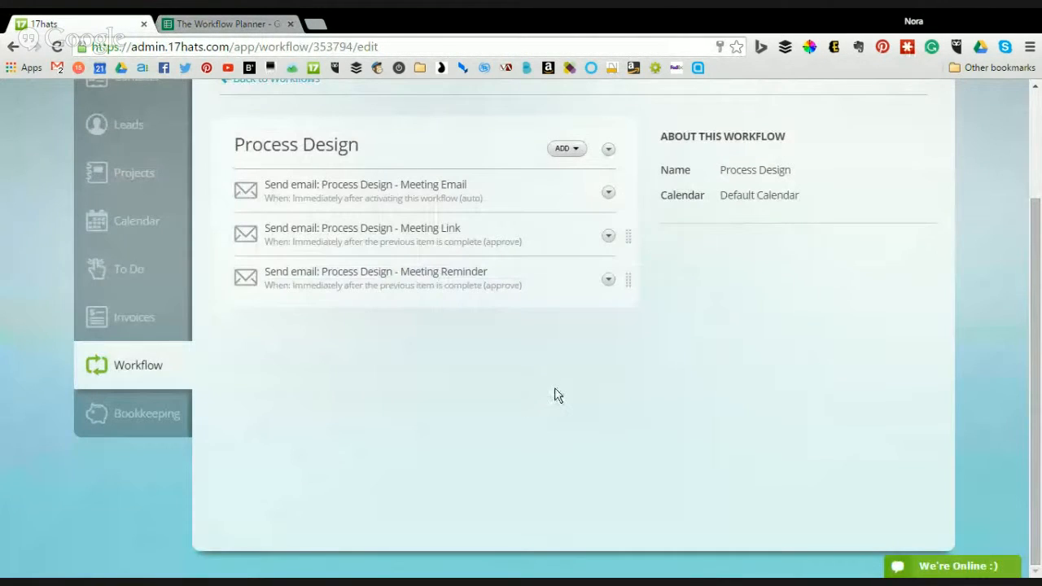
# - Start a new action item, then dismiss the form without adding it
pyautogui.scroll(3, 842, 212)
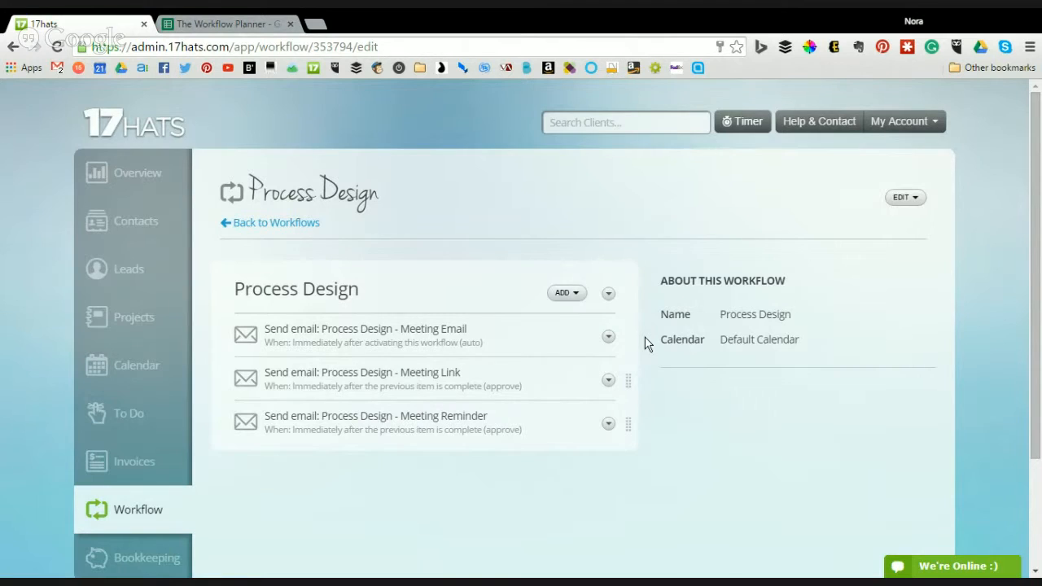
pyautogui.scroll(-1, 619, 309)
pyautogui.click(574, 218)
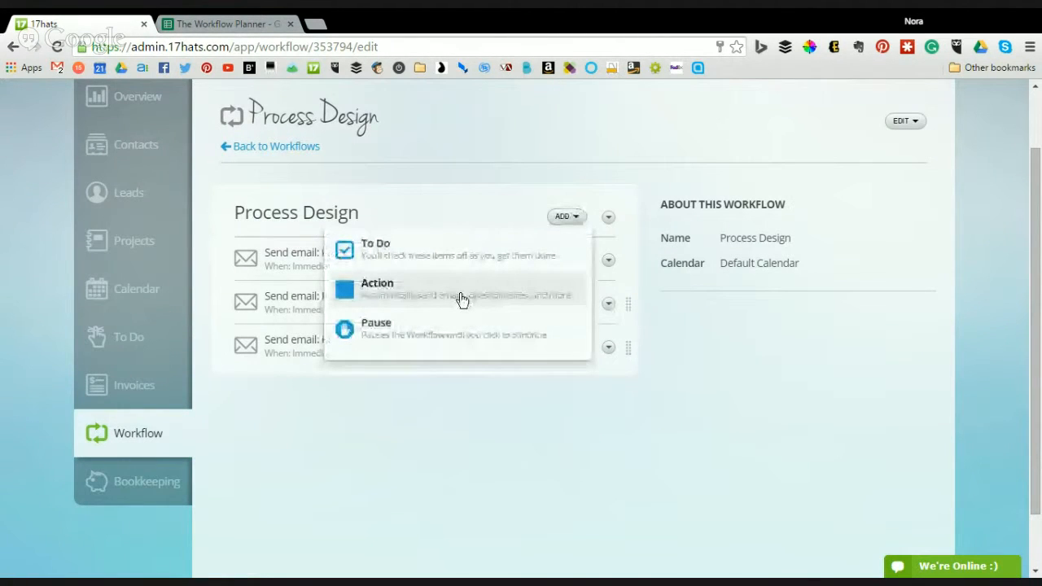
pyautogui.click(449, 301)
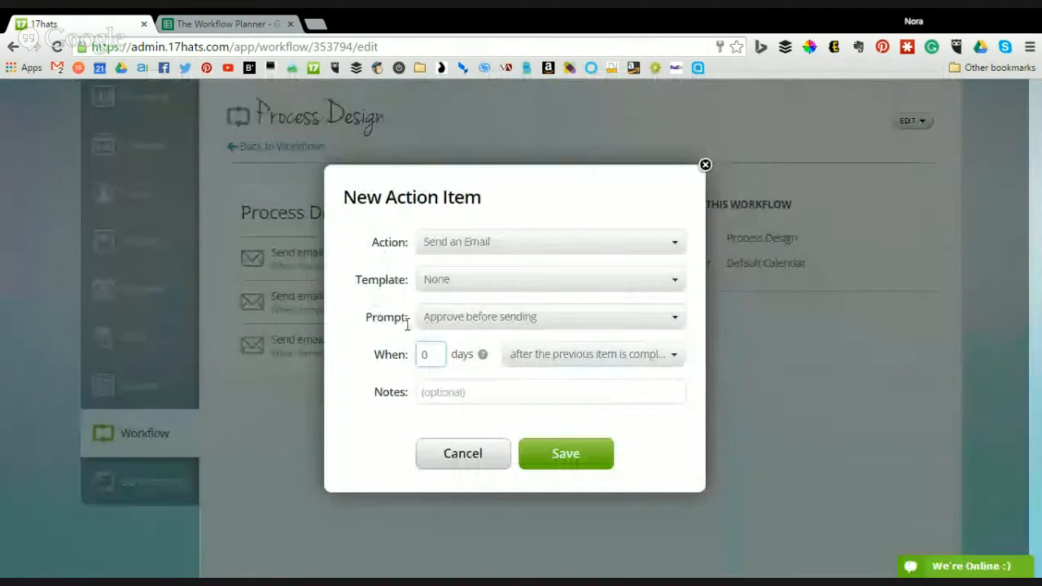
pyautogui.click(468, 458)
# - Add a to-do 'Send client meeting notes' due after the previous item, with Do Nothing on completion
pyautogui.click(570, 216)
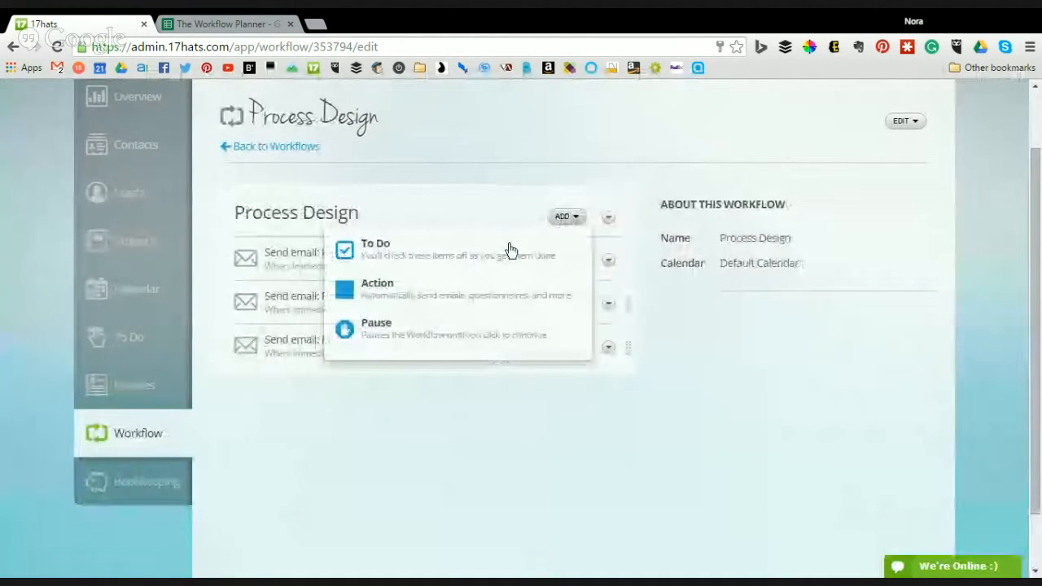
pyautogui.click(444, 252)
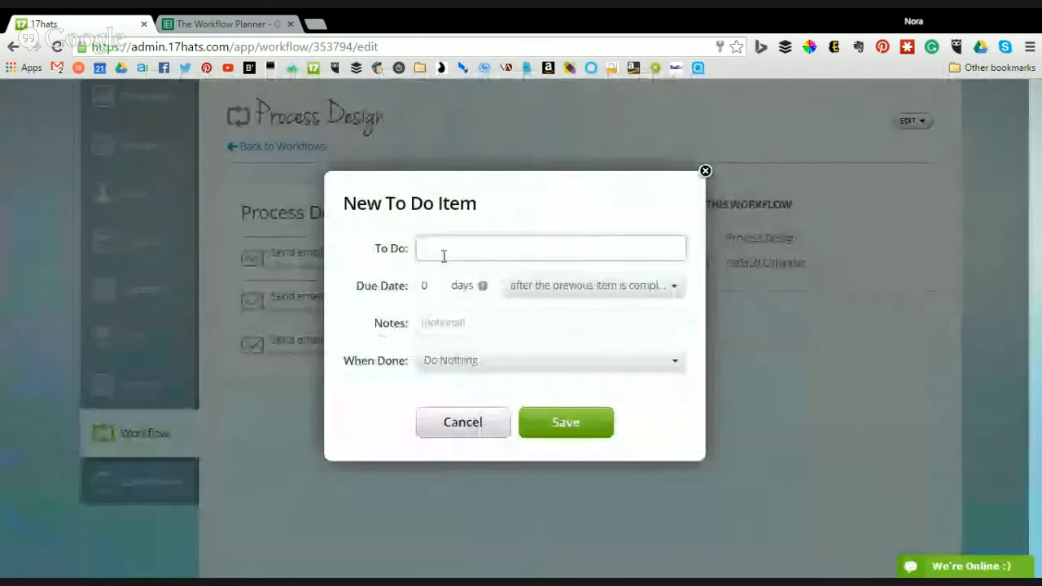
pyautogui.write('Send')
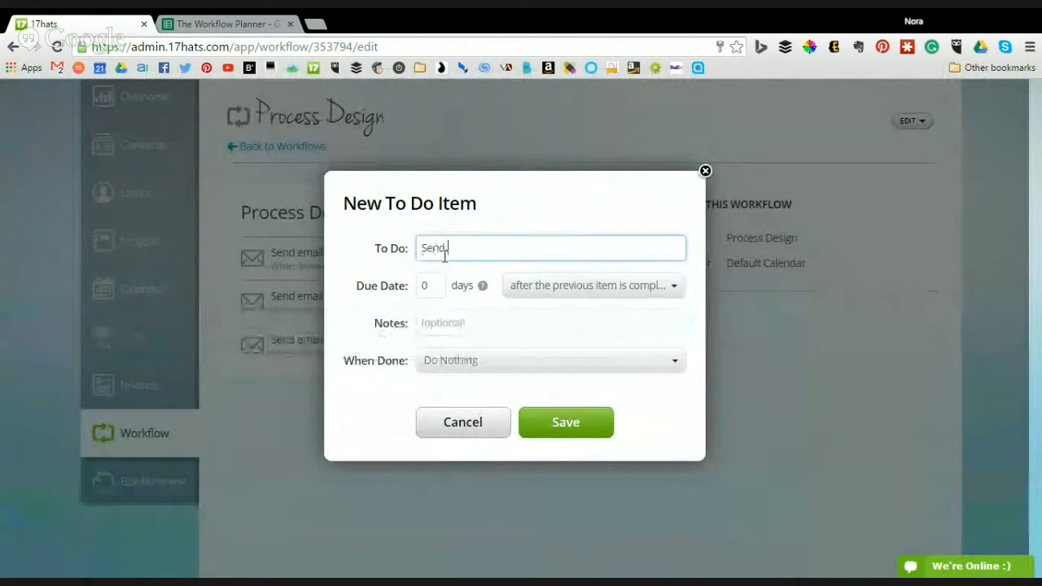
pyautogui.write(' client meeting notes')
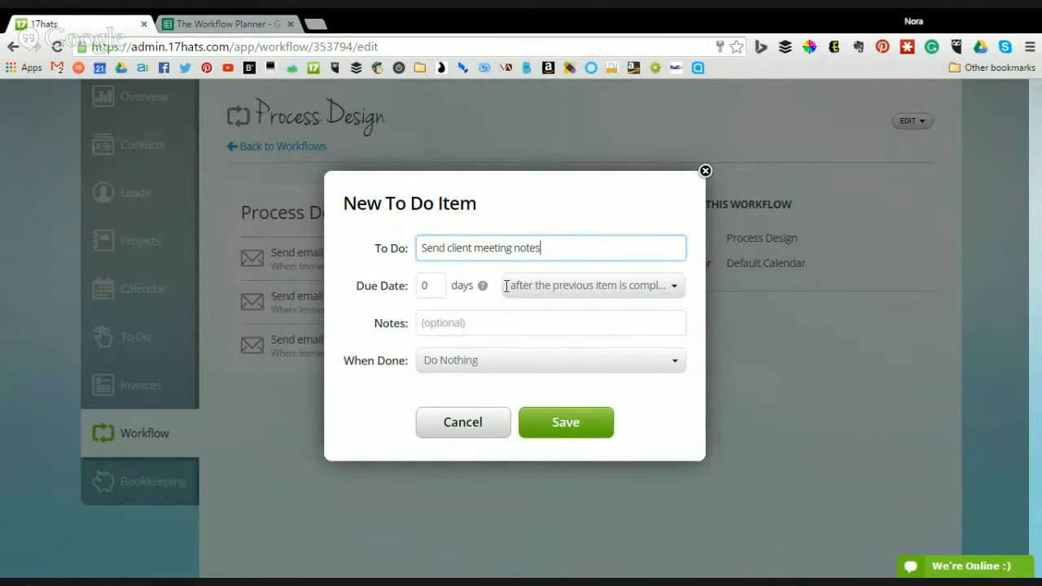
pyautogui.click(592, 290)
pyautogui.click(592, 290)
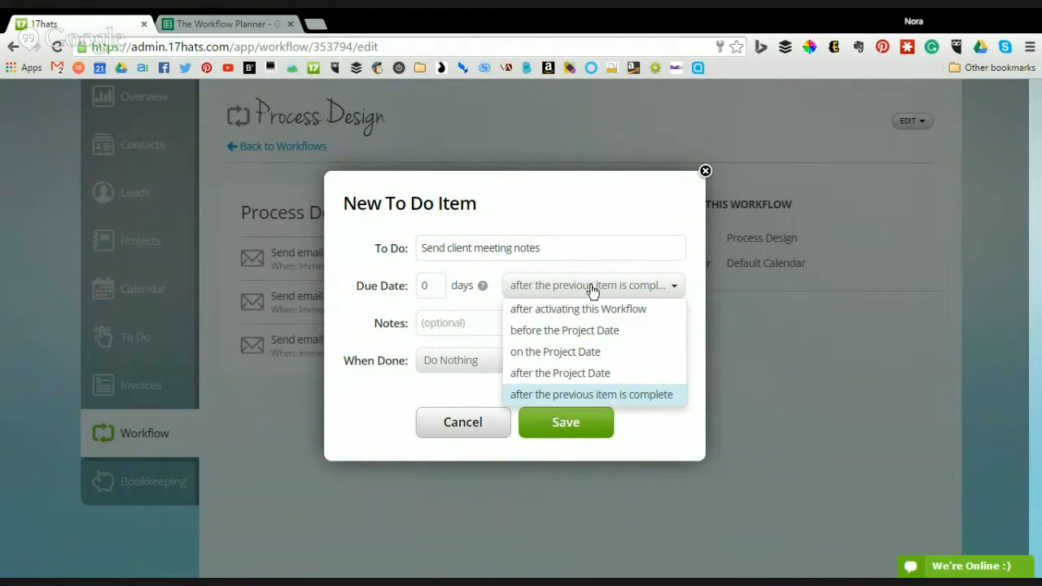
pyautogui.click(612, 402)
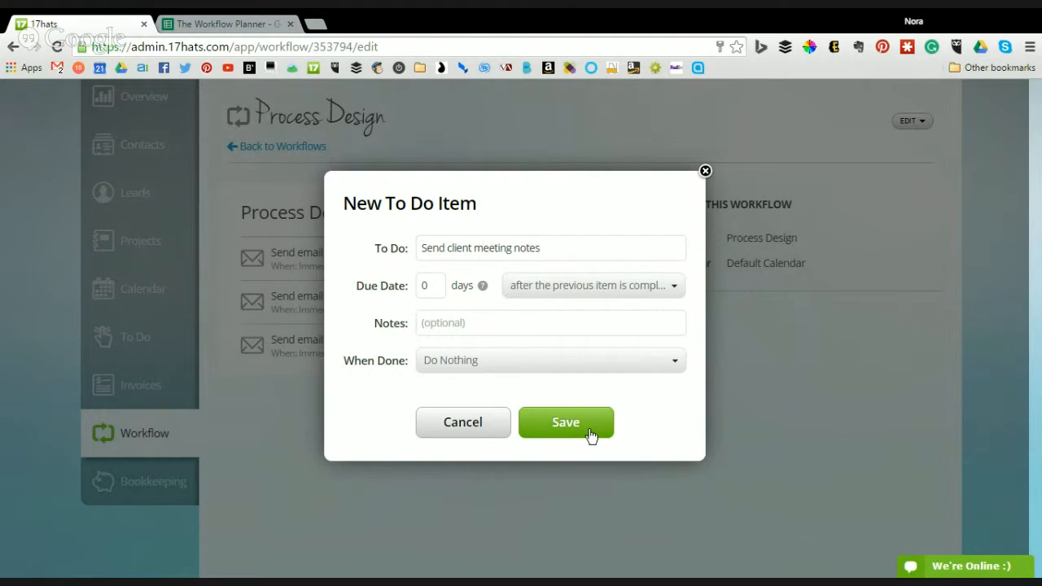
pyautogui.click(516, 367)
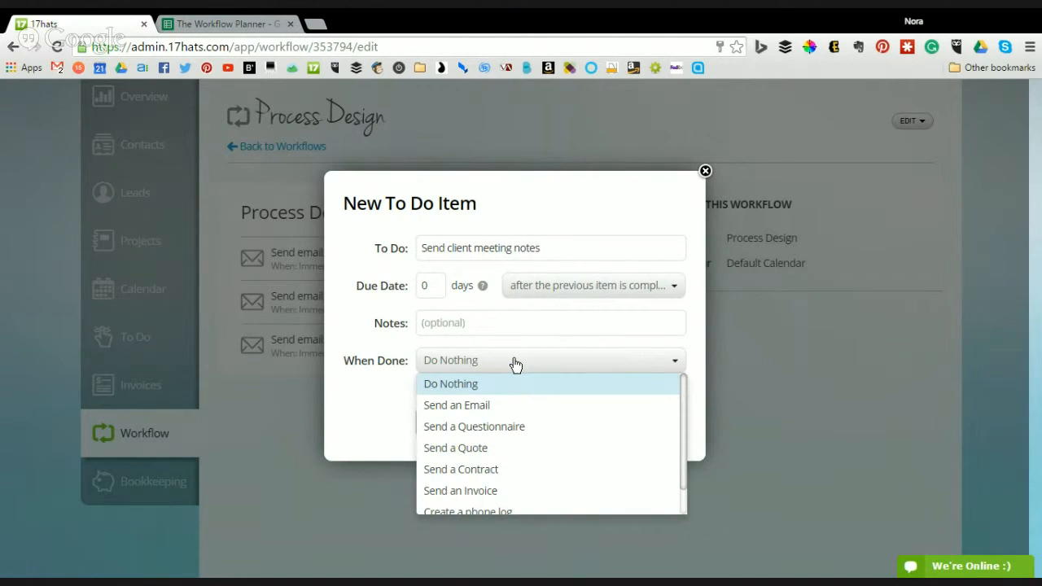
pyautogui.click(516, 364)
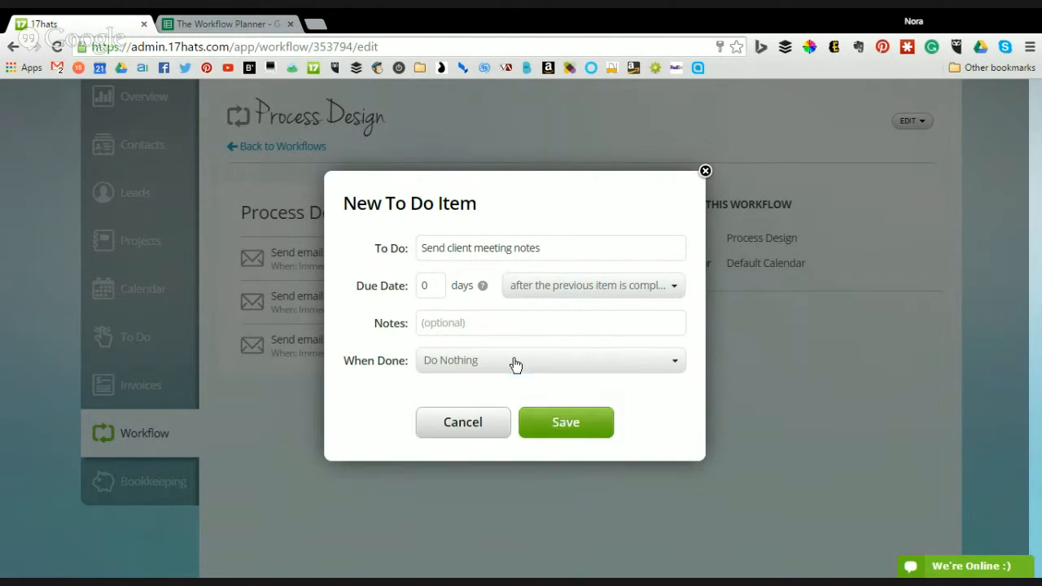
pyautogui.click(459, 433)
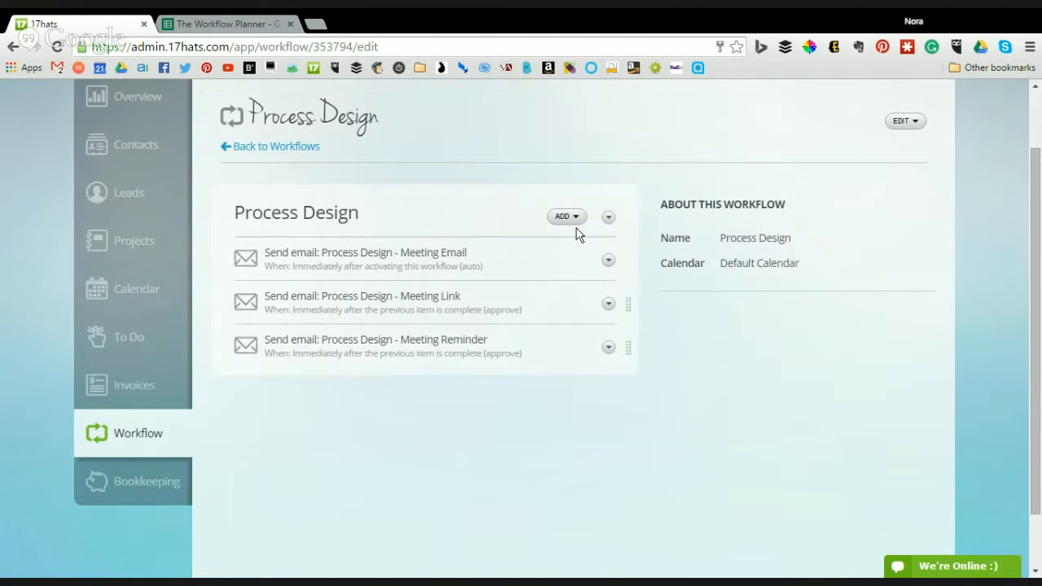
pyautogui.click(567, 217)
# - Add a Send a Quote action using the Process Design quote and the 'You have received a quote' email
pyautogui.click(414, 291)
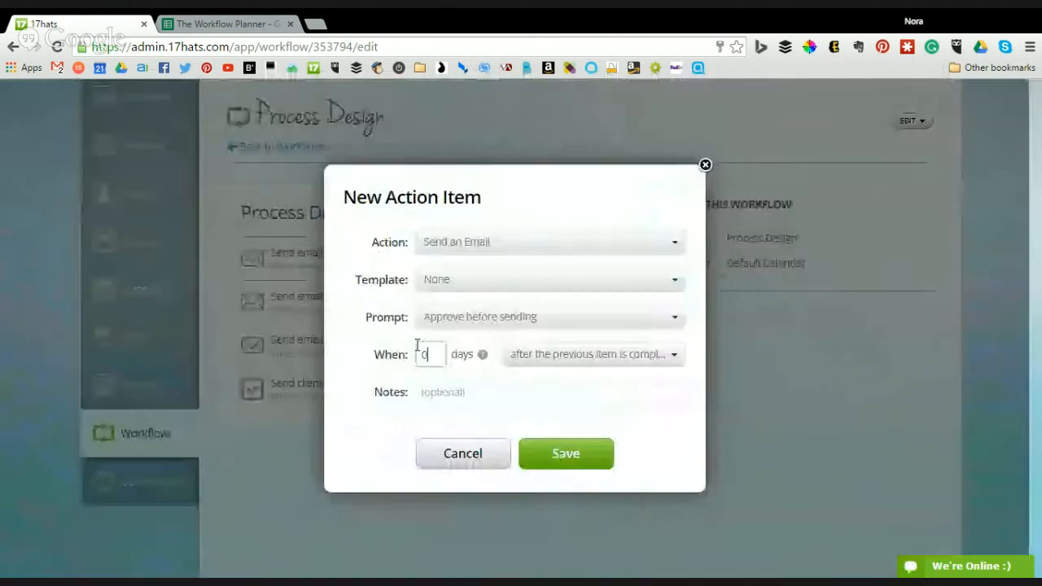
pyautogui.click(508, 244)
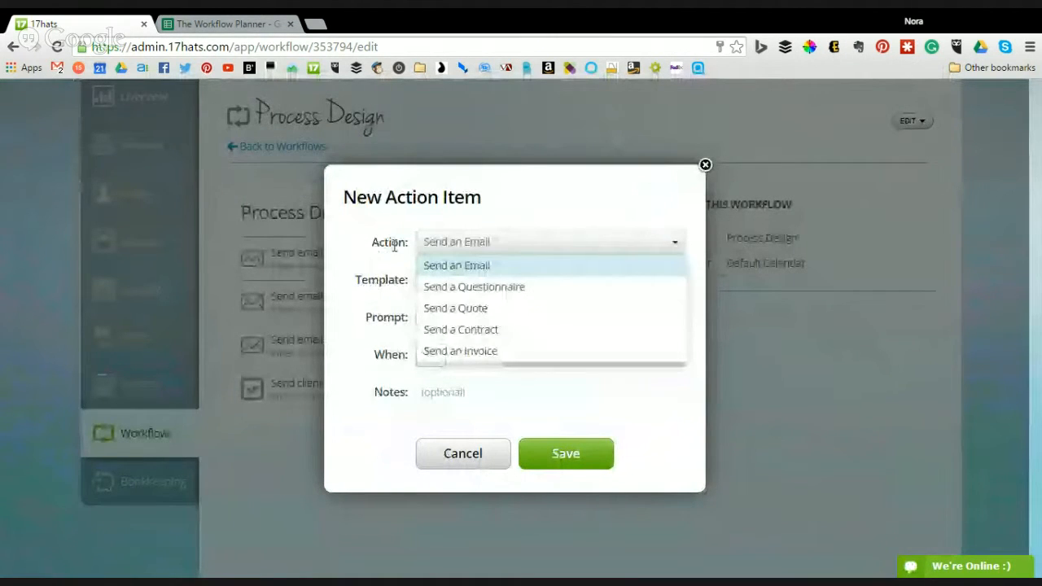
pyautogui.click(484, 318)
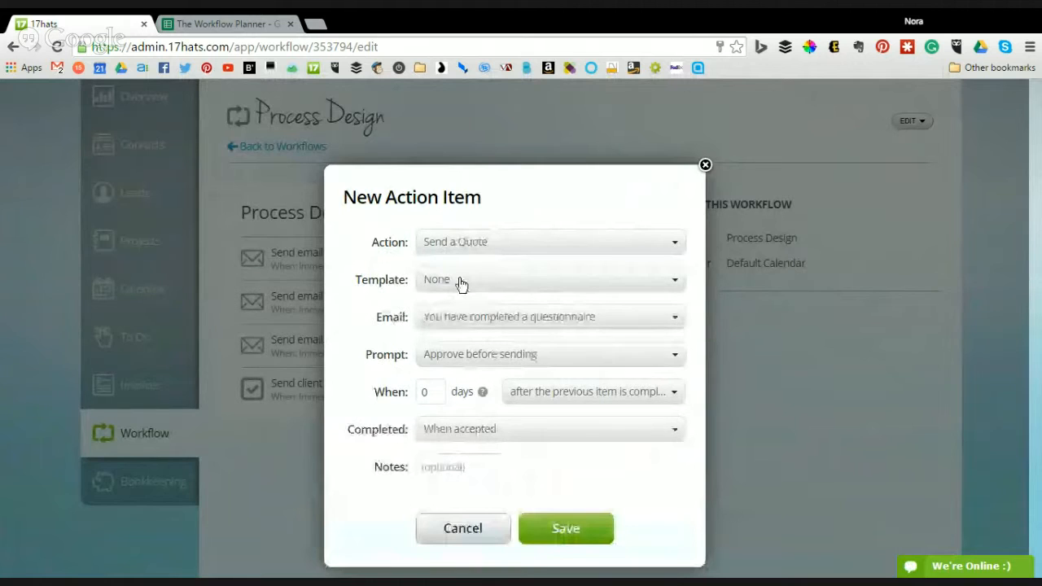
pyautogui.click(460, 281)
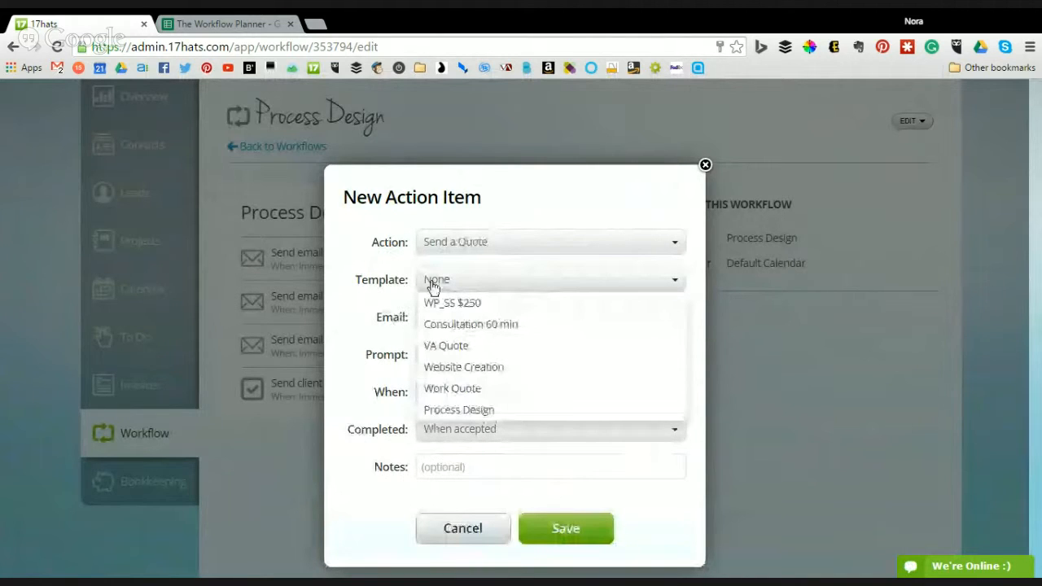
pyautogui.click(477, 414)
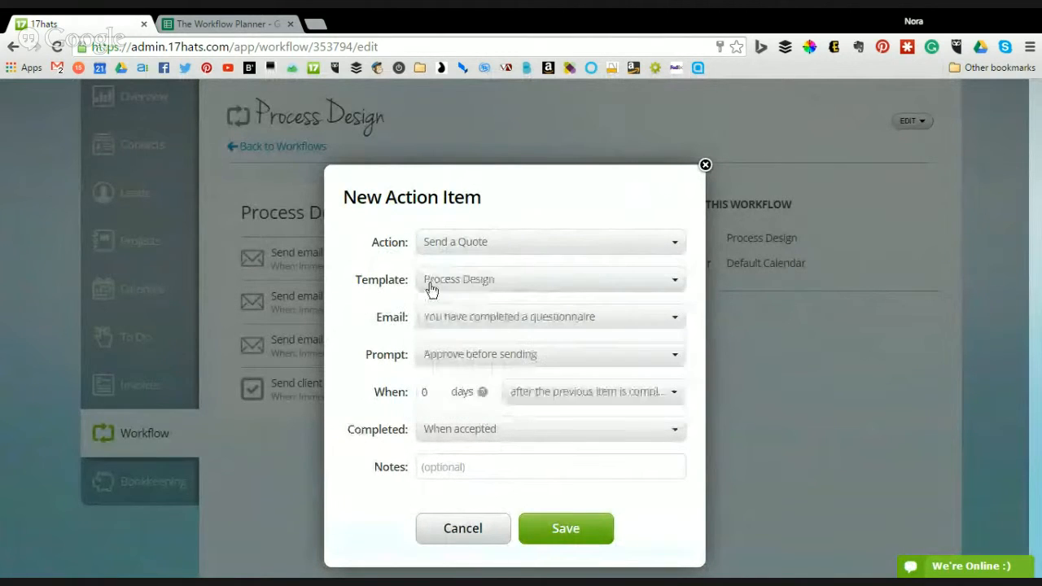
pyautogui.click(509, 324)
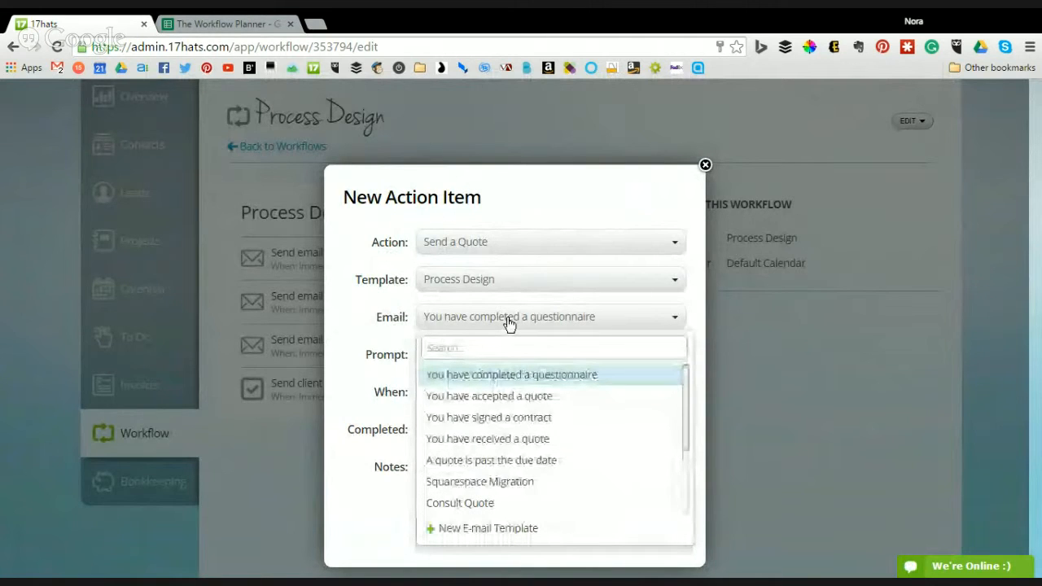
pyautogui.scroll(-3, 552, 432)
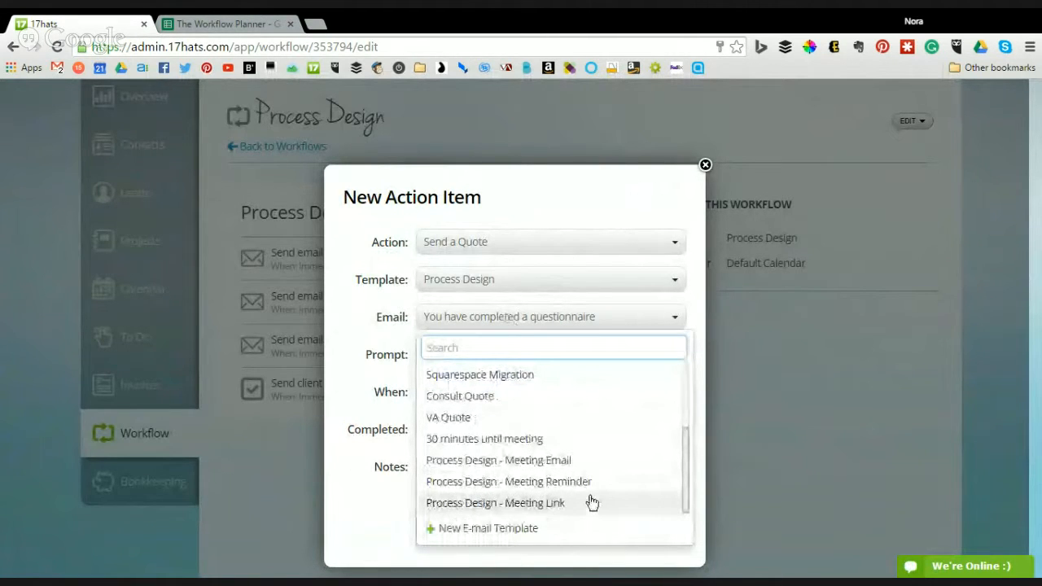
pyautogui.scroll(3, 588, 438)
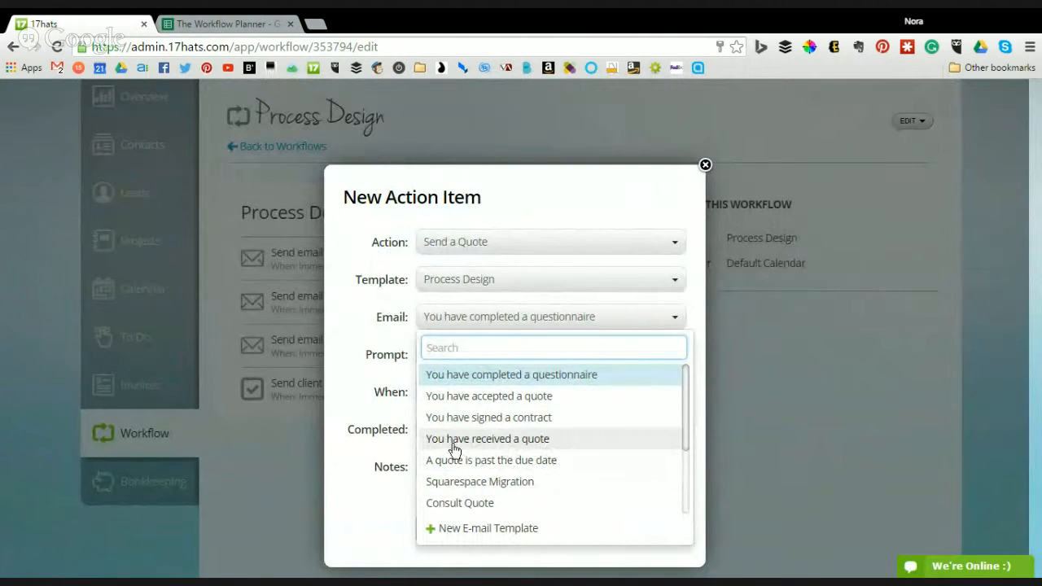
pyautogui.click(544, 444)
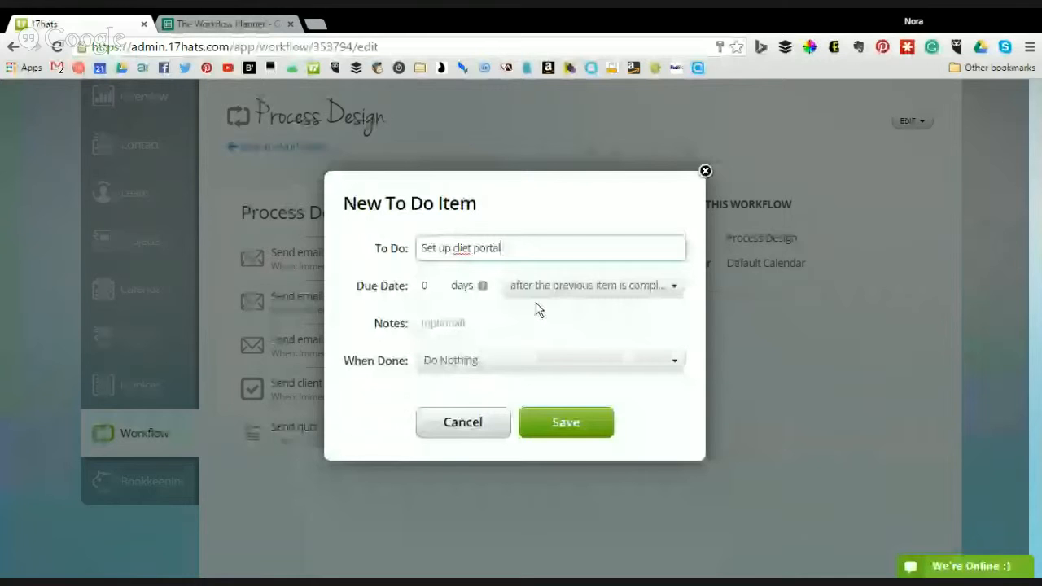
# - Finish the to-do as 'Set up client portal in SS', fixing the 'cliet' typo, and save it
pyautogui.write('in SS')
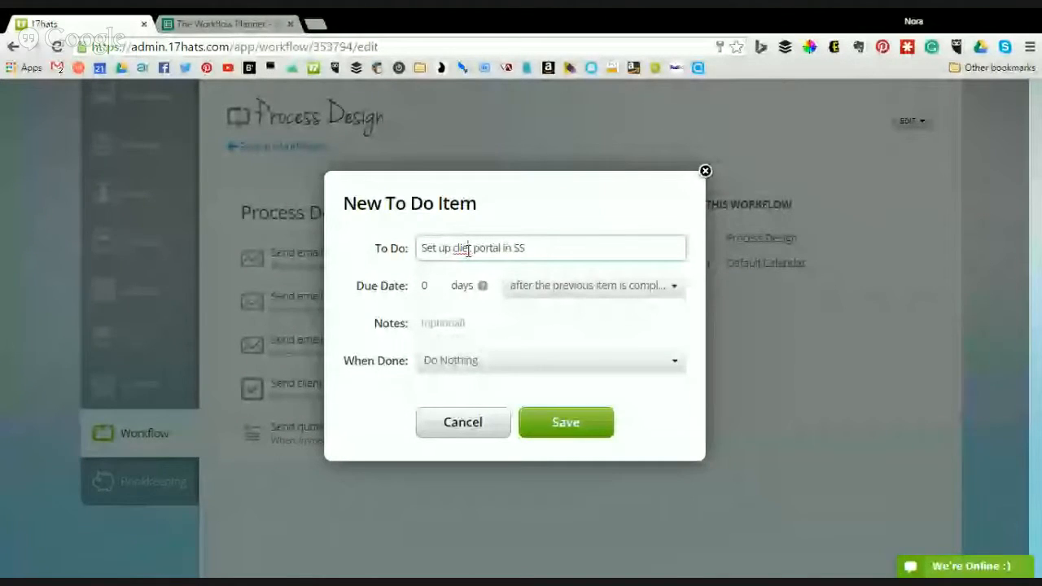
pyautogui.click(468, 249)
pyautogui.write('n')
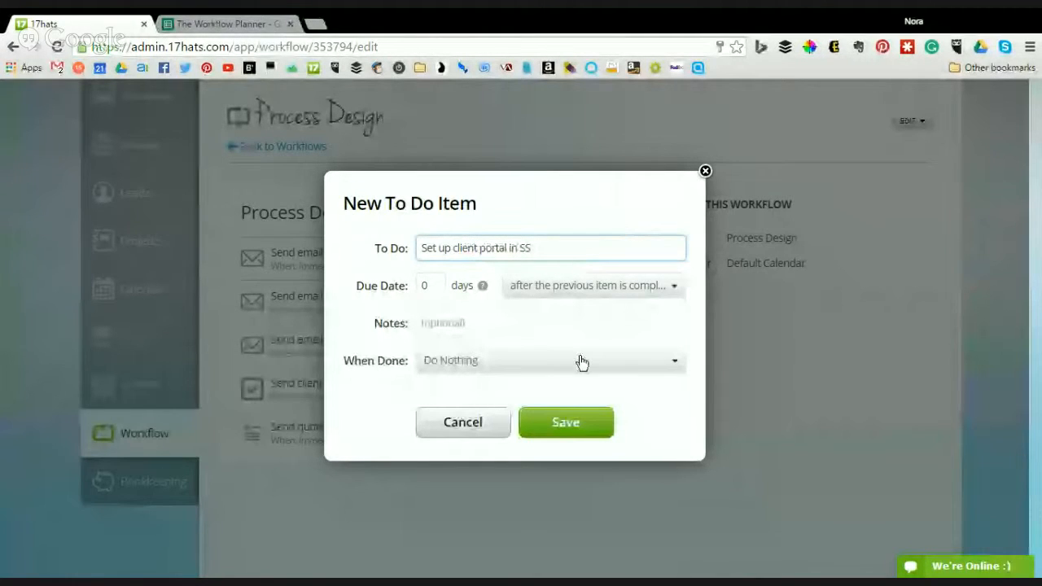
pyautogui.click(597, 425)
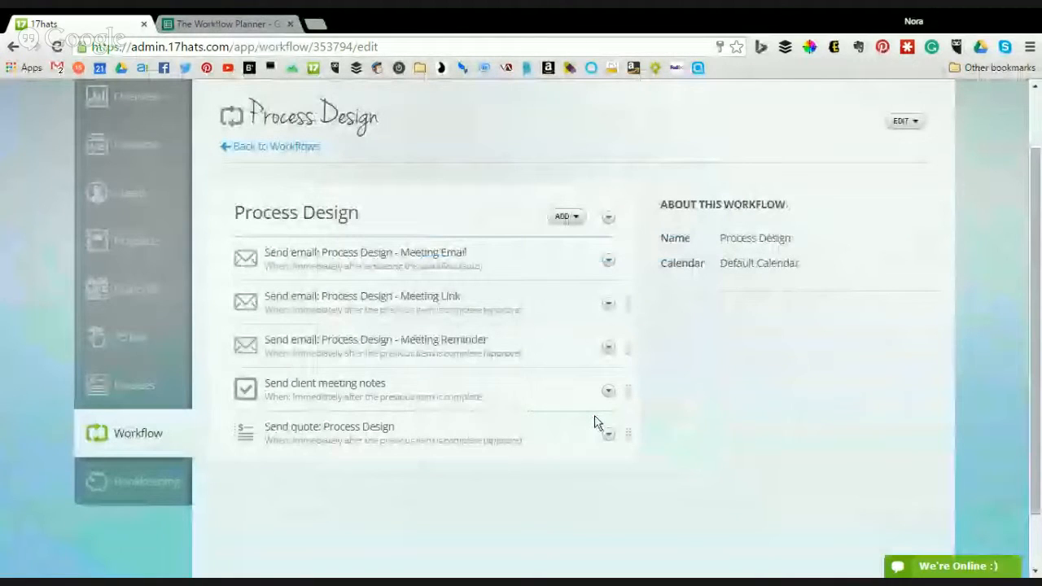
# - Add and save another to-do named 'Email client their password'
pyautogui.scroll(-1, 597, 422)
pyautogui.click(565, 148)
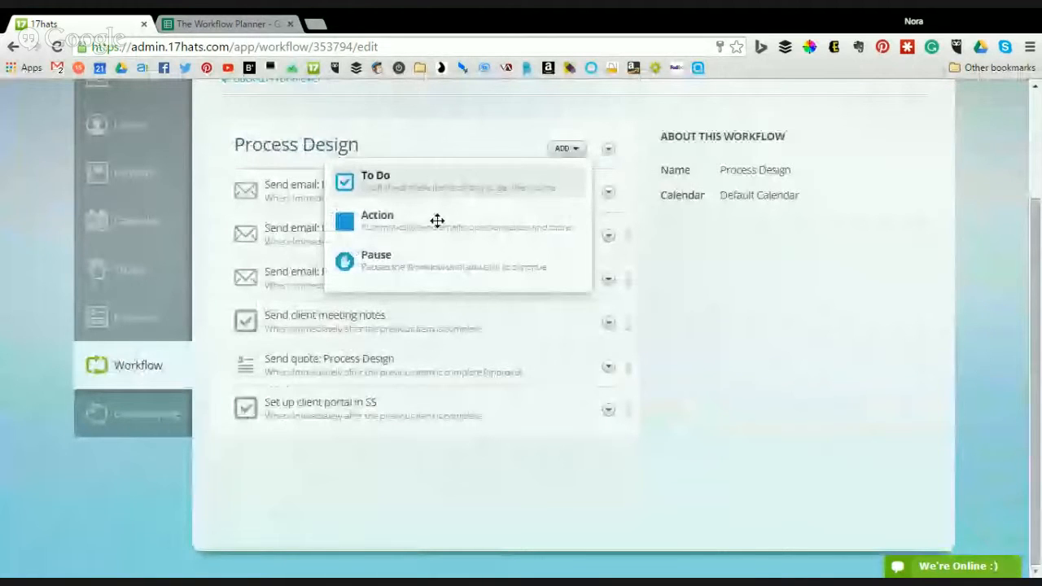
pyautogui.click(444, 181)
pyautogui.write('E')
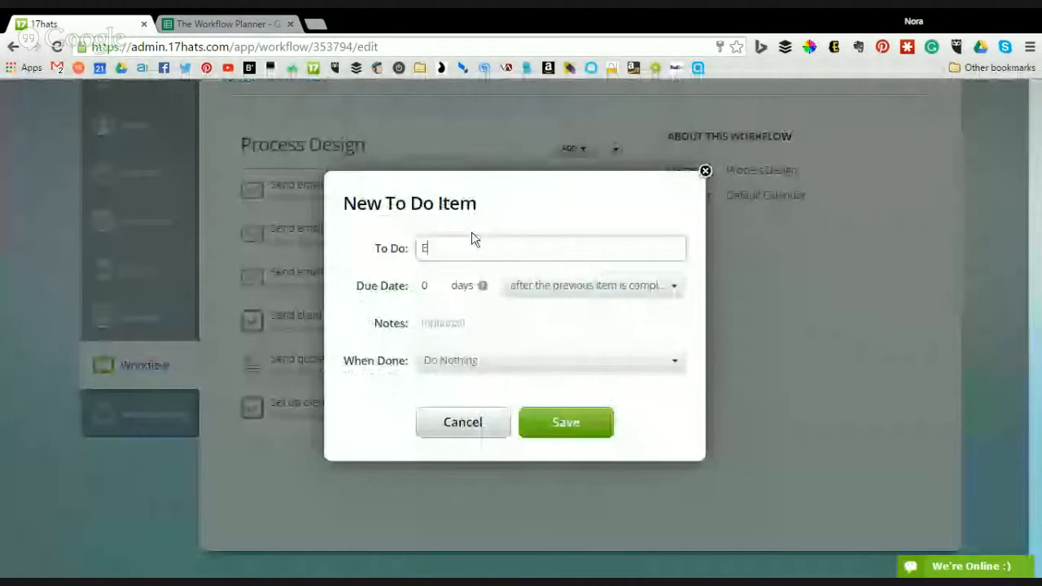
pyautogui.write('mail client their passwor')
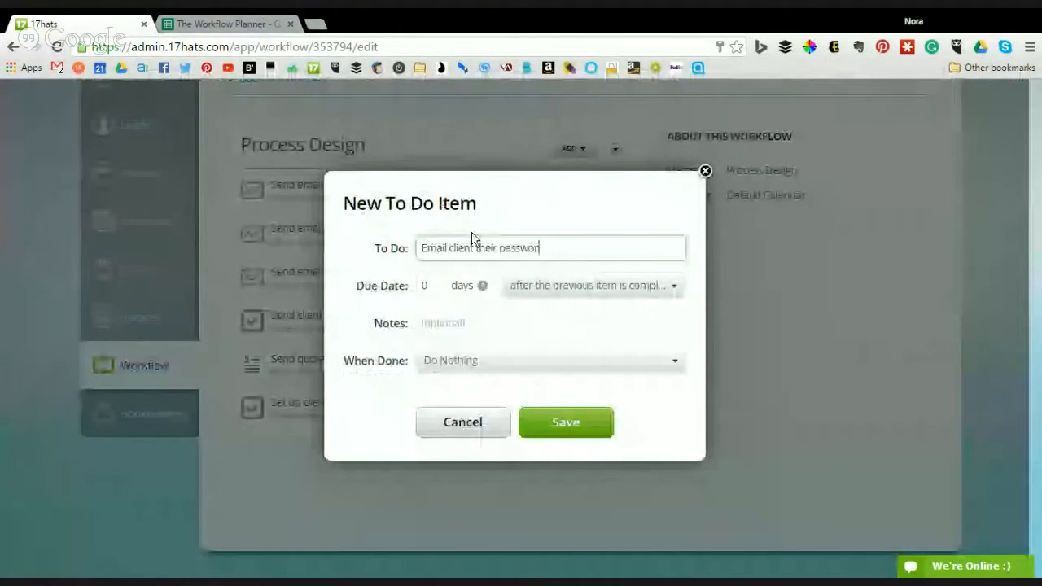
pyautogui.write('d')
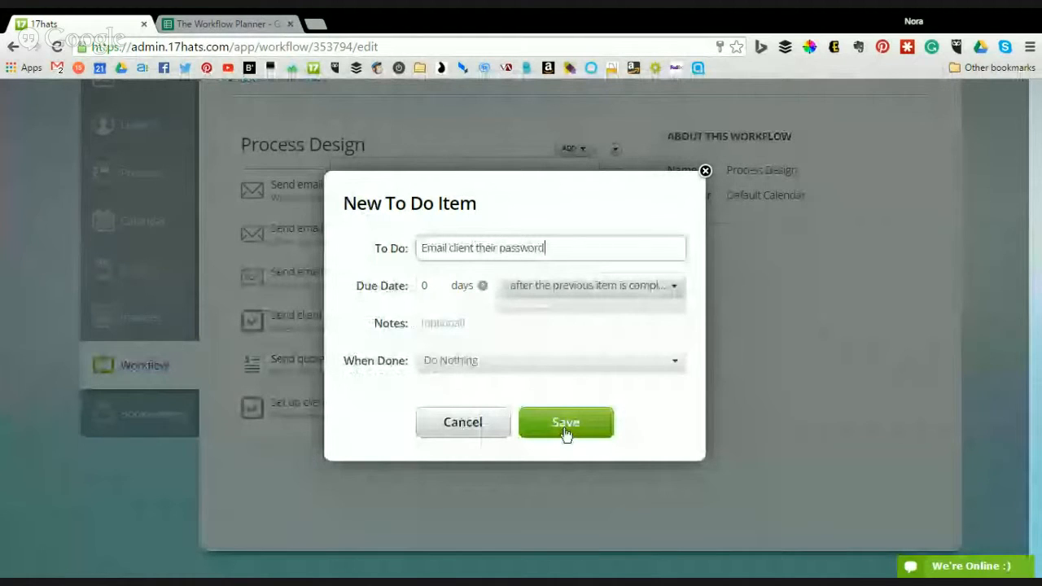
pyautogui.click(566, 423)
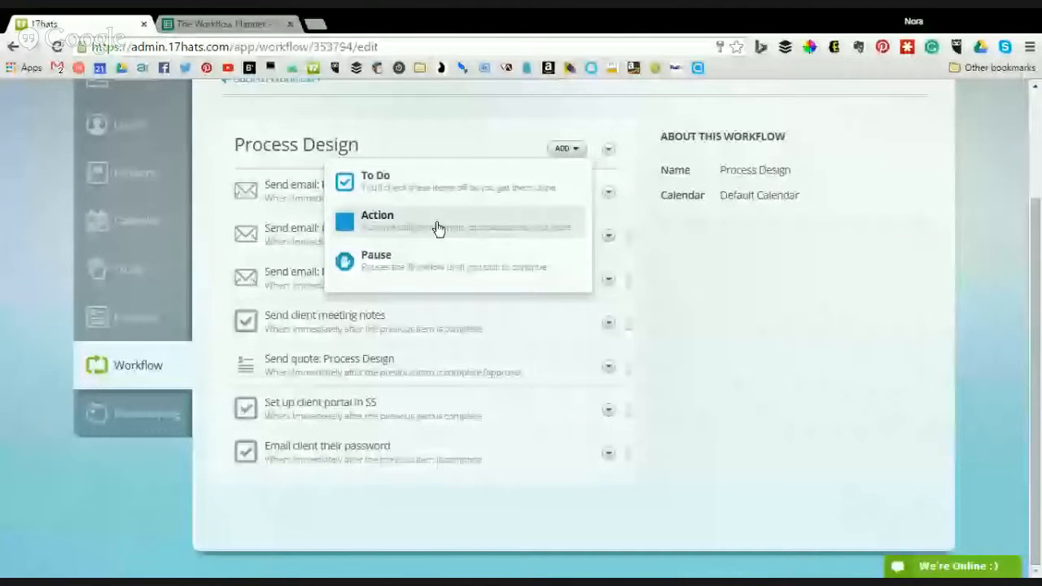
# - Add a to-do named 'Send client the project outline'
pyautogui.click(423, 180)
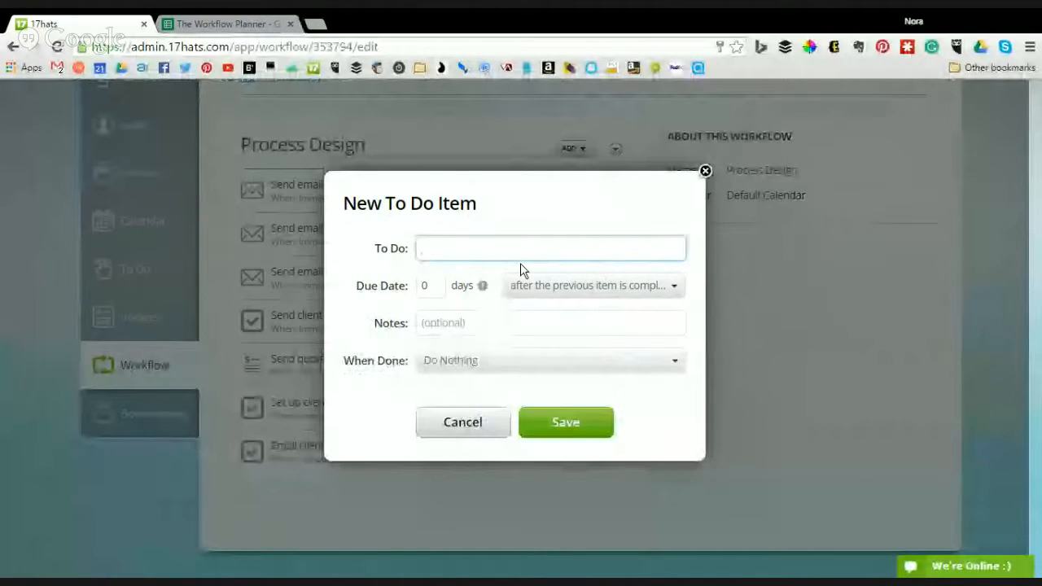
pyautogui.write('Send client the project ')
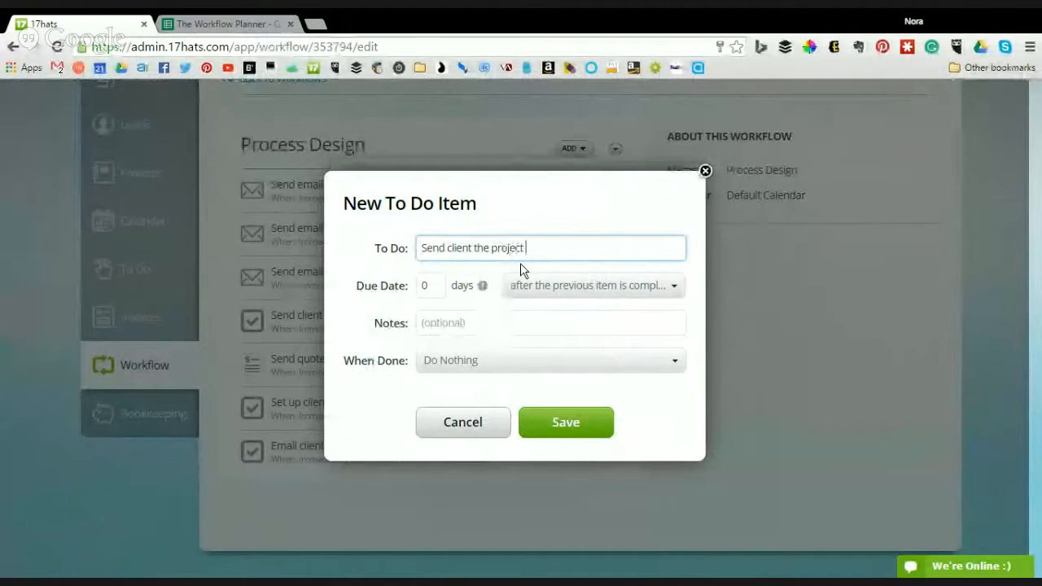
pyautogui.write('outline')
pyautogui.click(581, 424)
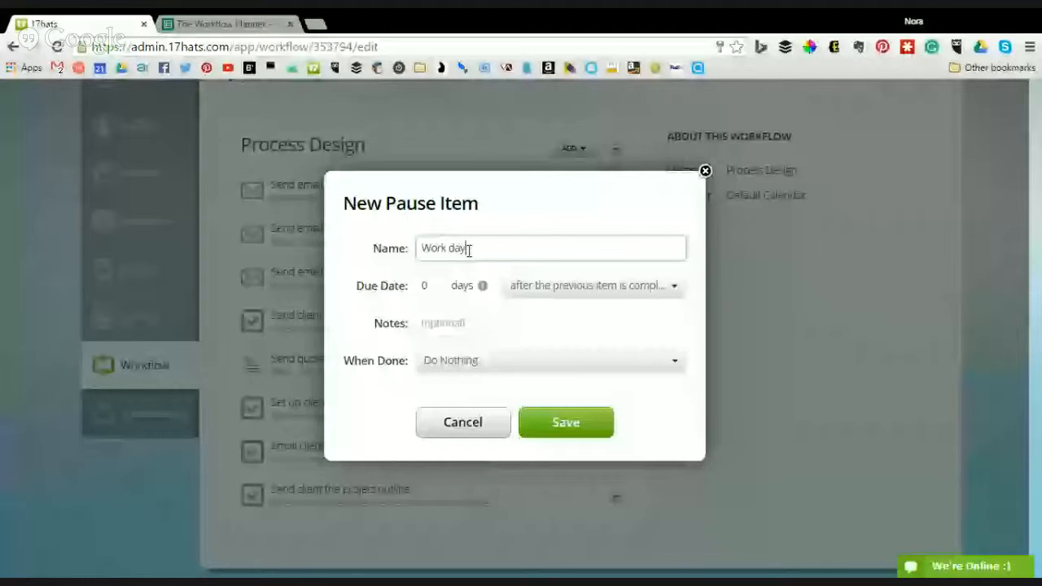
# - Save the Work days pause as the last item of the workflow list
pyautogui.write('s')
pyautogui.press('Return')
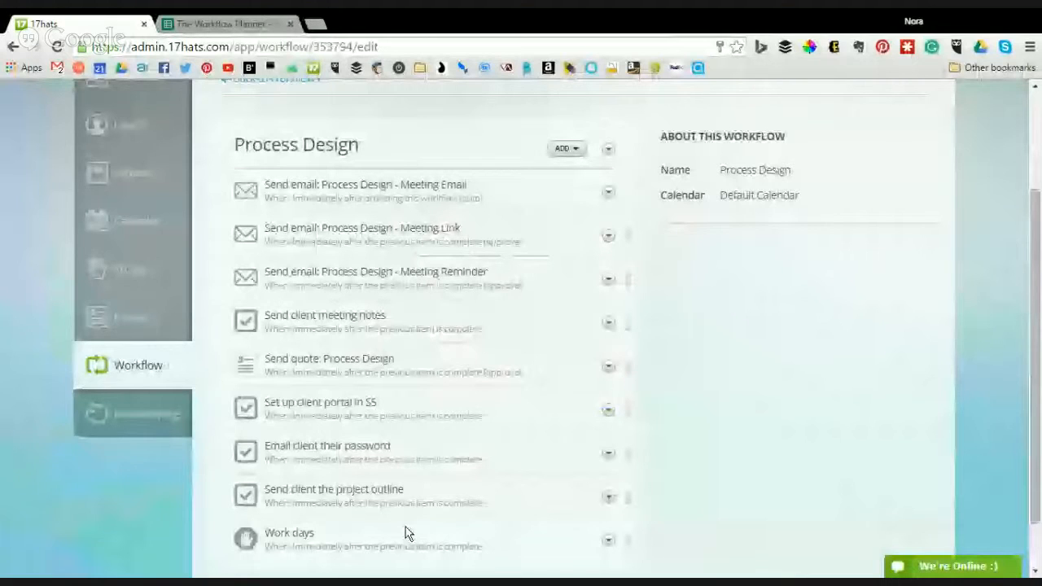
pyautogui.scroll(-2, 405, 527)
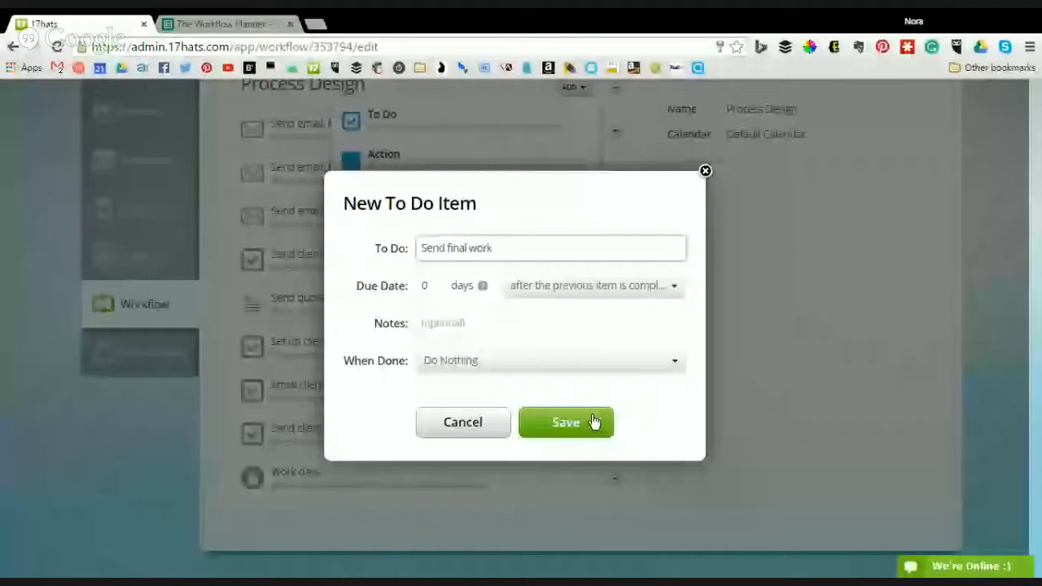
# - Save the Send final work to-do and add a Testimonials questionnaire action using the Testimonial email
pyautogui.click(594, 421)
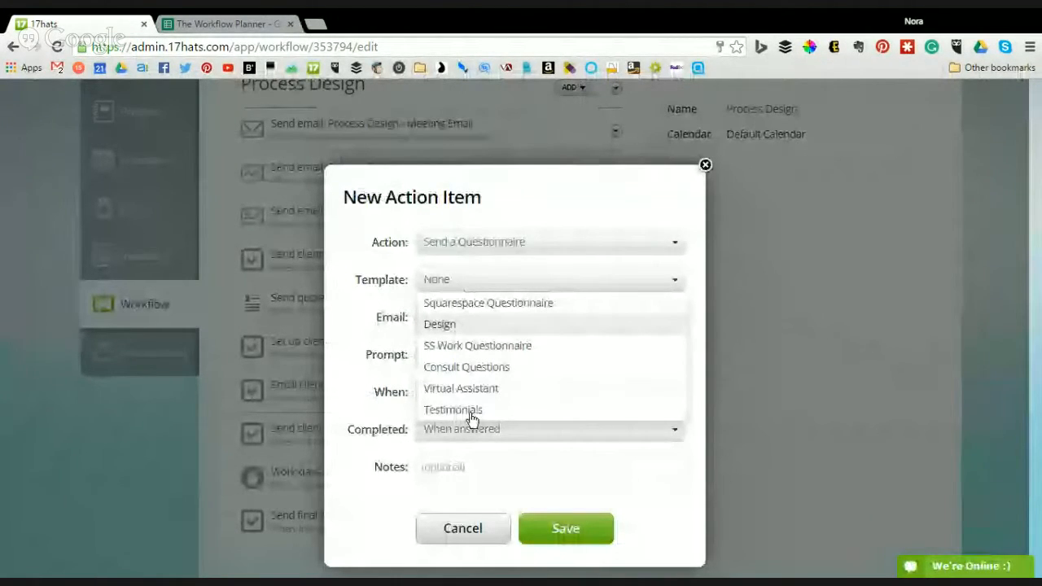
pyautogui.click(470, 412)
pyautogui.click(461, 319)
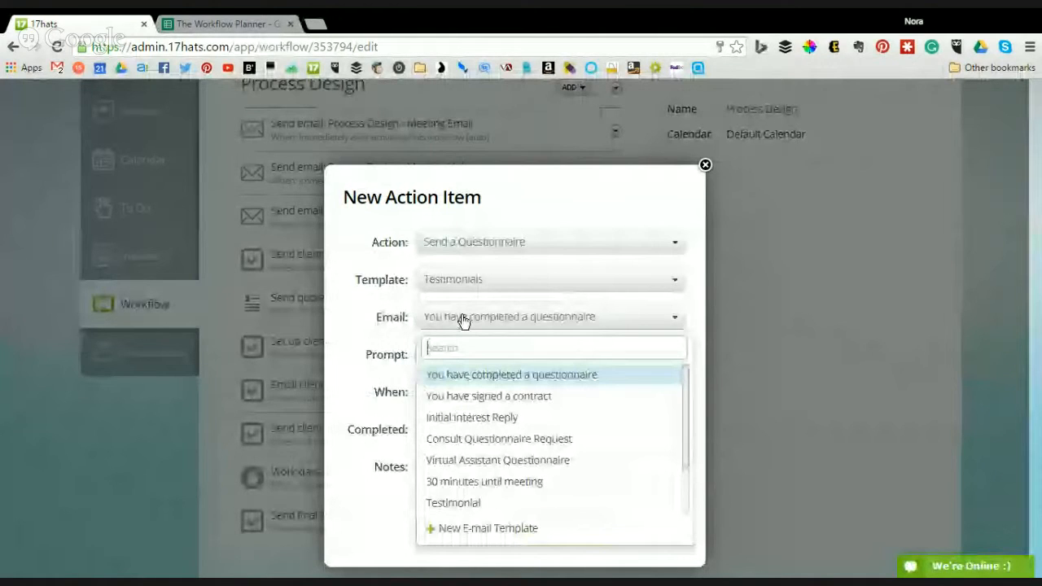
pyautogui.click(453, 503)
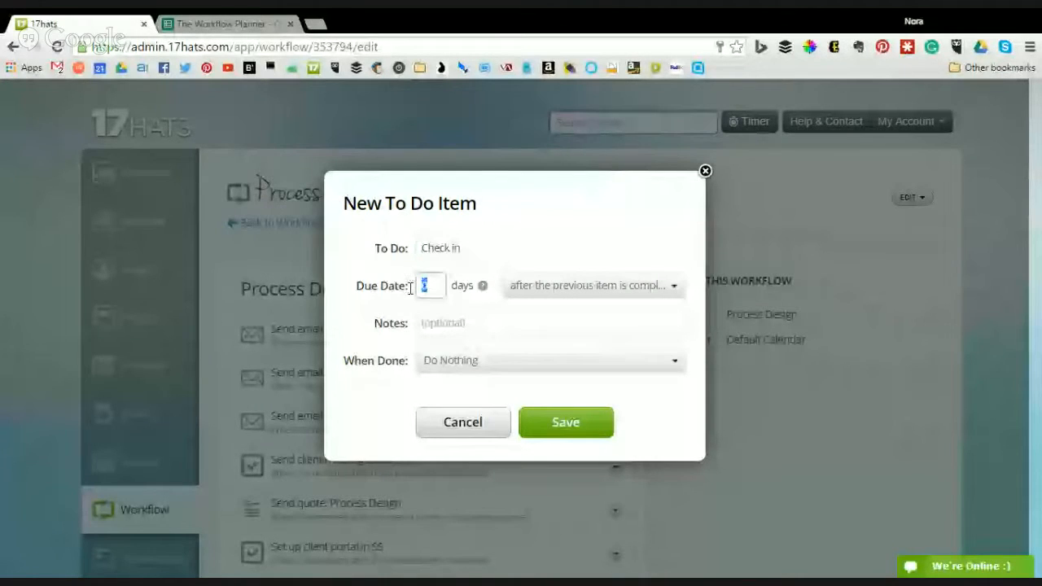
# - Save Check in due 14 days later and Archive Project due 1 day later, then return to workflows
pyautogui.write('14')
pyautogui.click(581, 434)
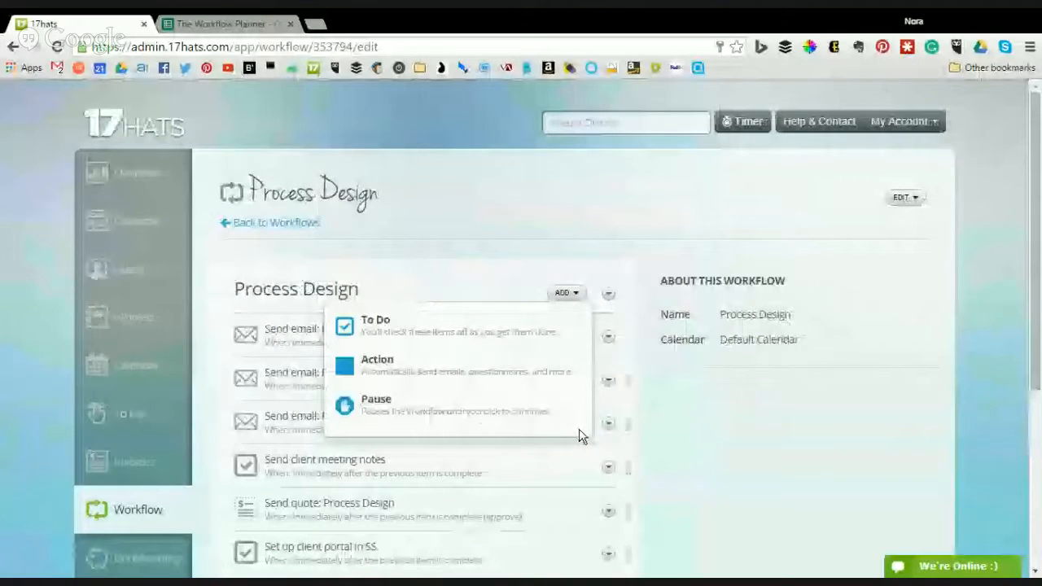
pyautogui.click(479, 321)
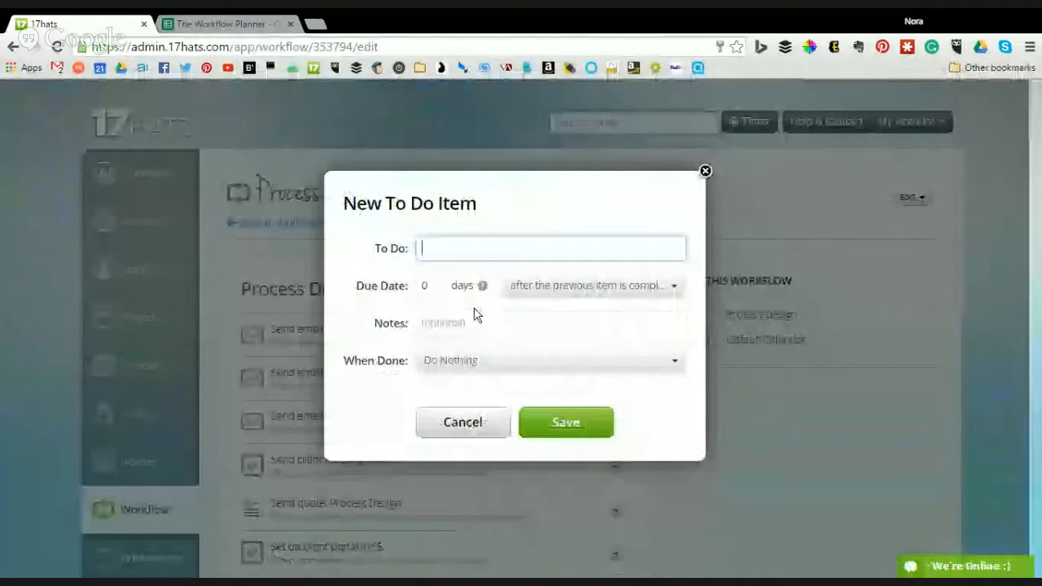
pyautogui.write('Archive P')
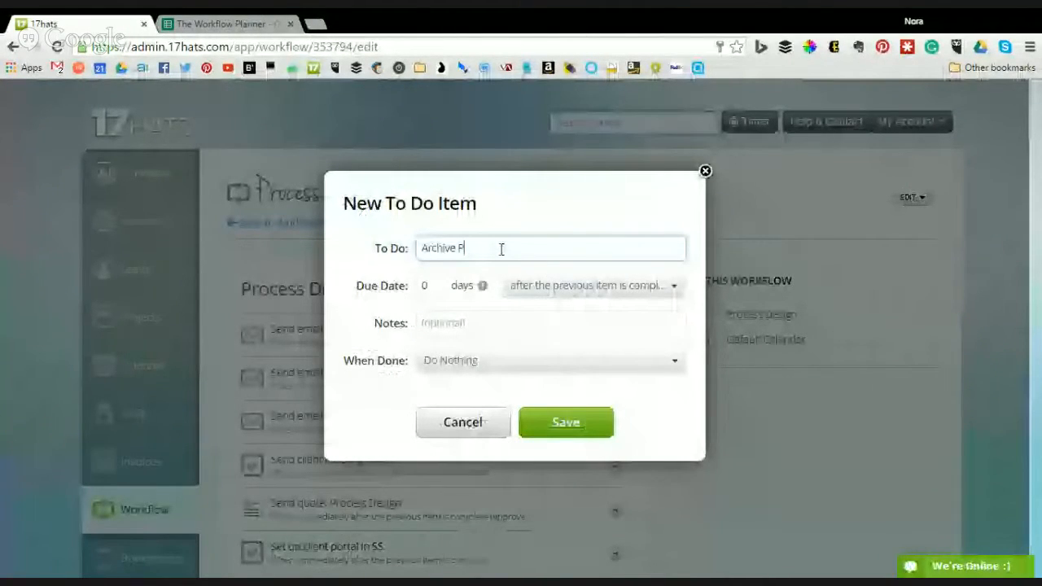
pyautogui.write('roject')
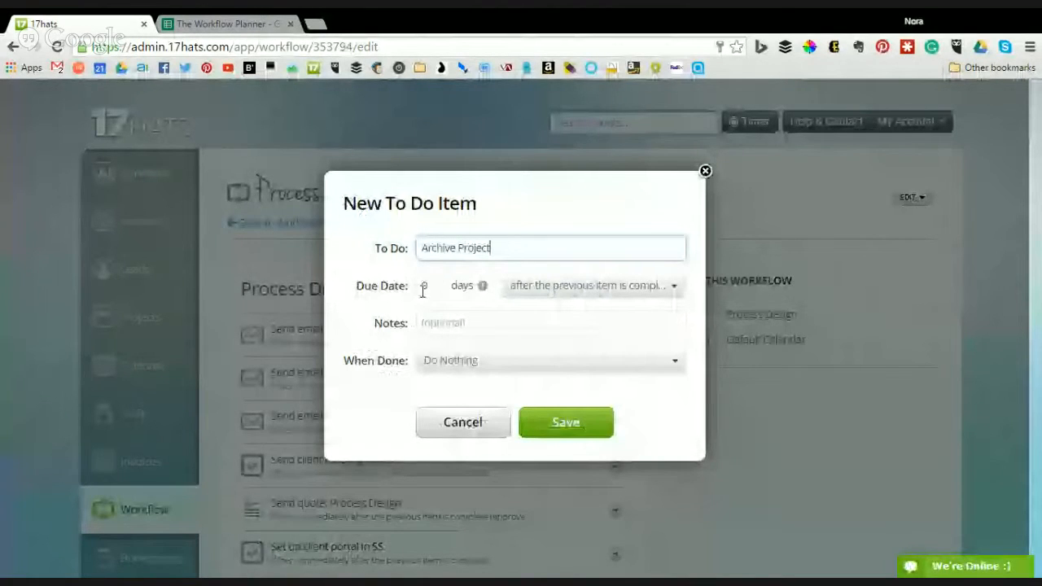
pyautogui.click(427, 287)
pyautogui.write('1')
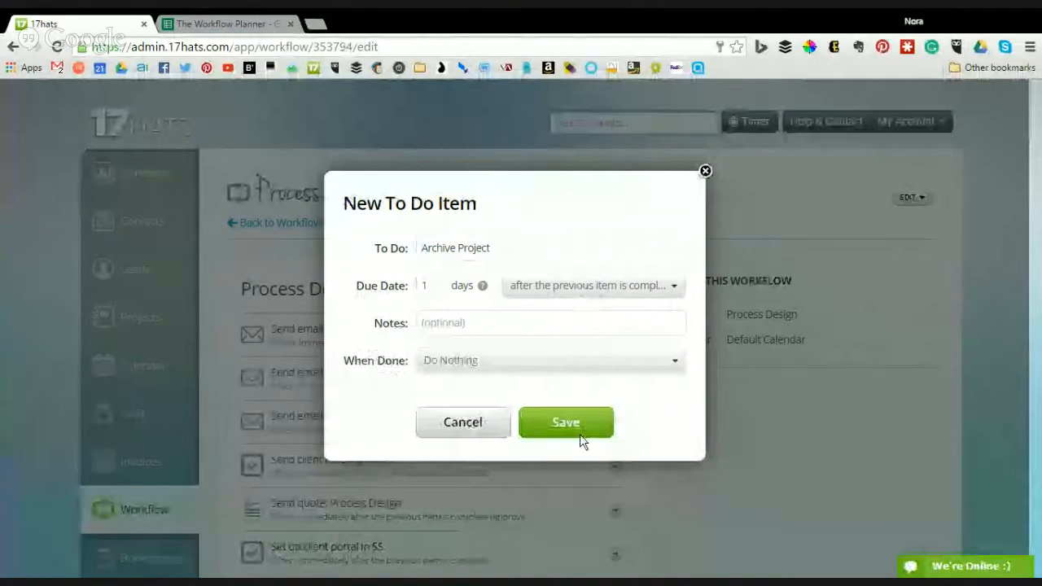
pyautogui.click(579, 434)
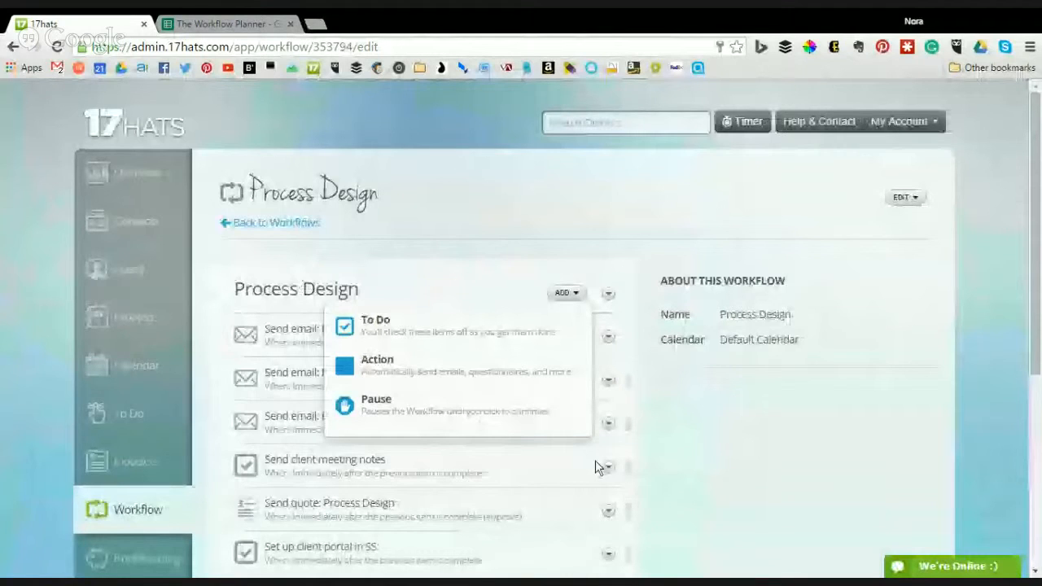
pyautogui.scroll(-1, 967, 153)
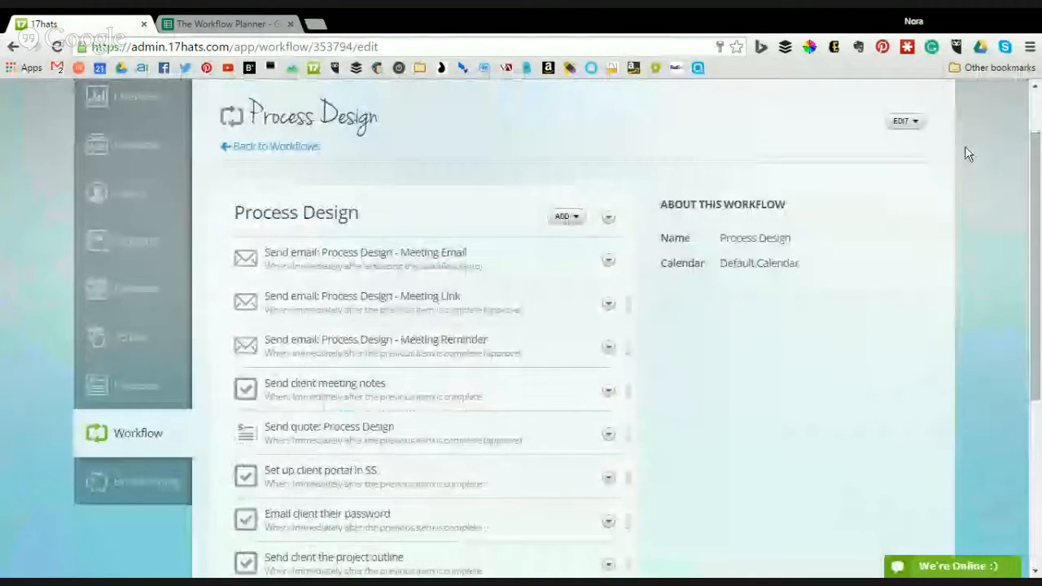
pyautogui.click(291, 150)
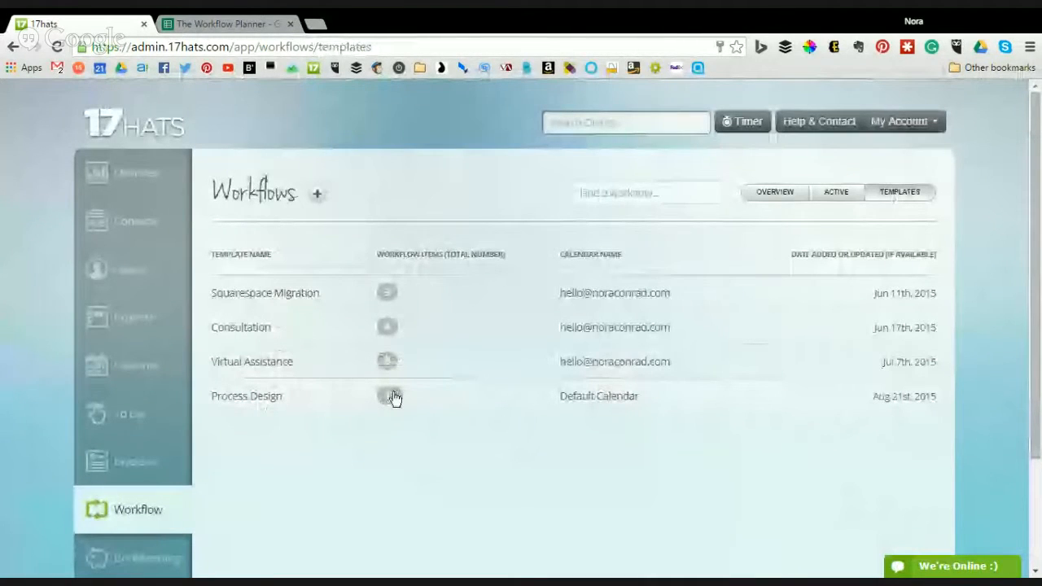
# - Open the test-system contact's page from the Contacts list
pyautogui.click(126, 216)
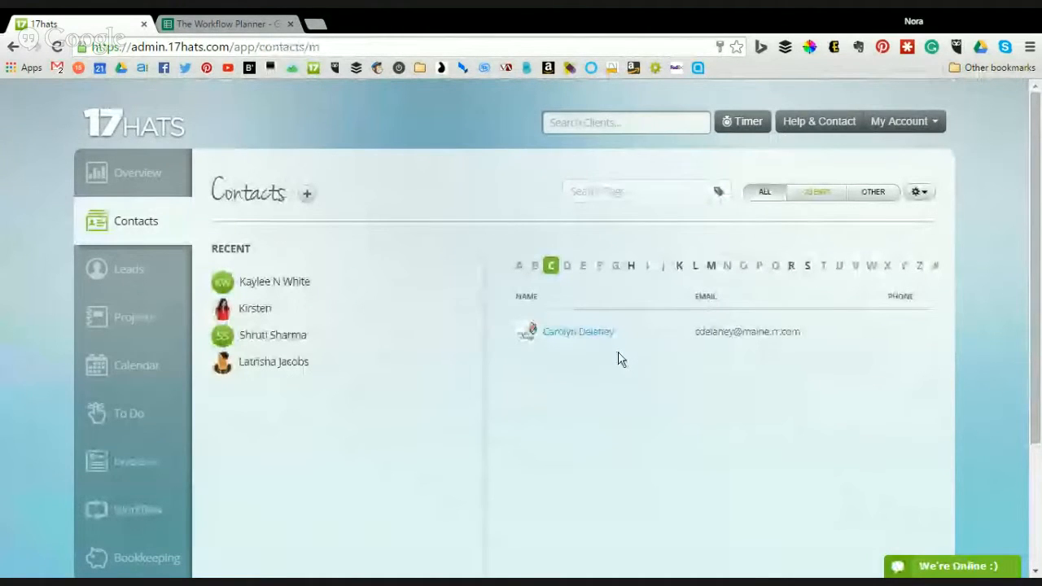
pyautogui.click(602, 421)
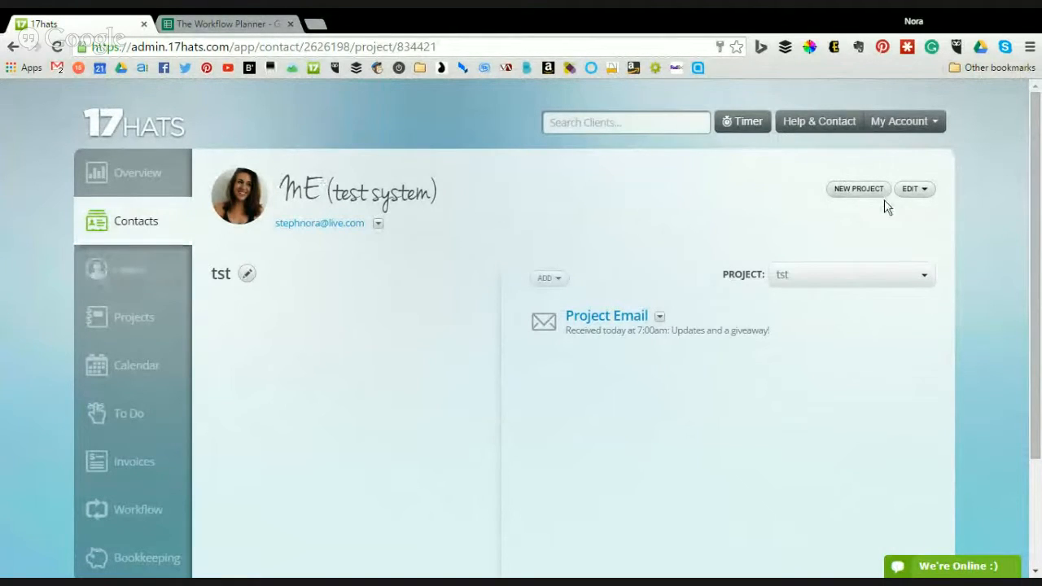
# - Create a project named Example for the contact, dated August 24, 2015
pyautogui.click(859, 194)
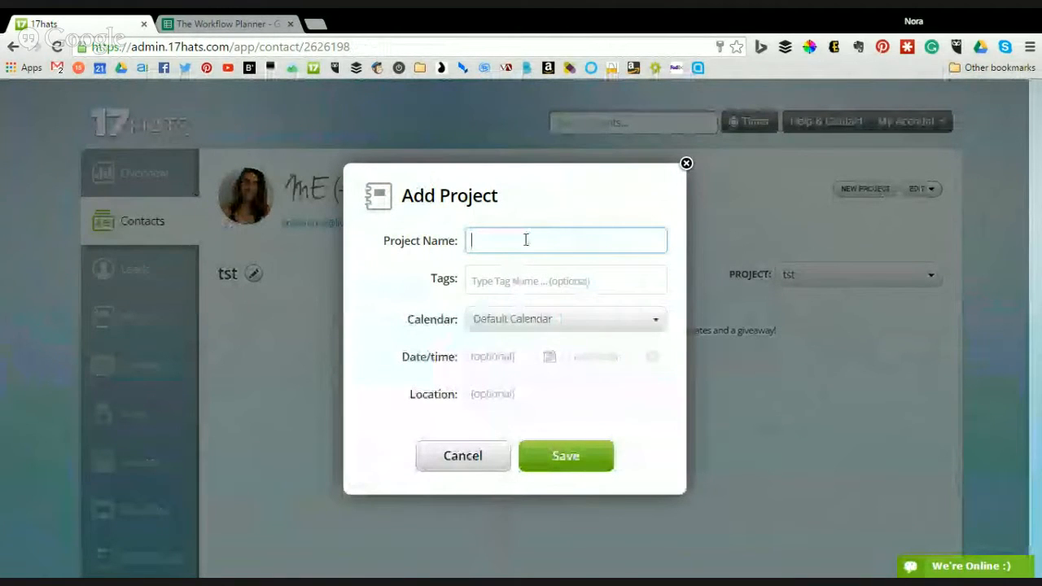
pyautogui.write('Exampl')
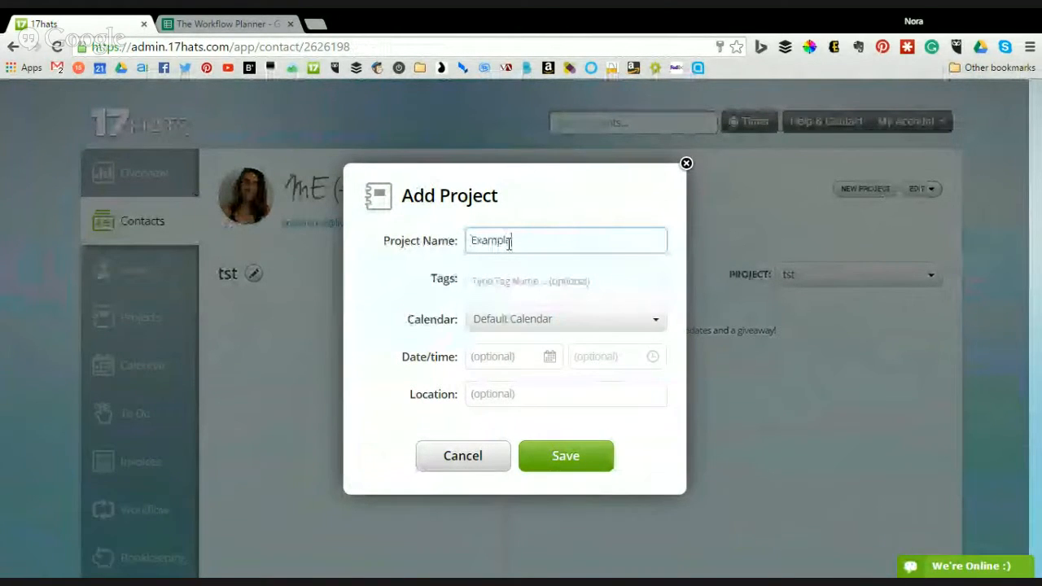
pyautogui.write('e')
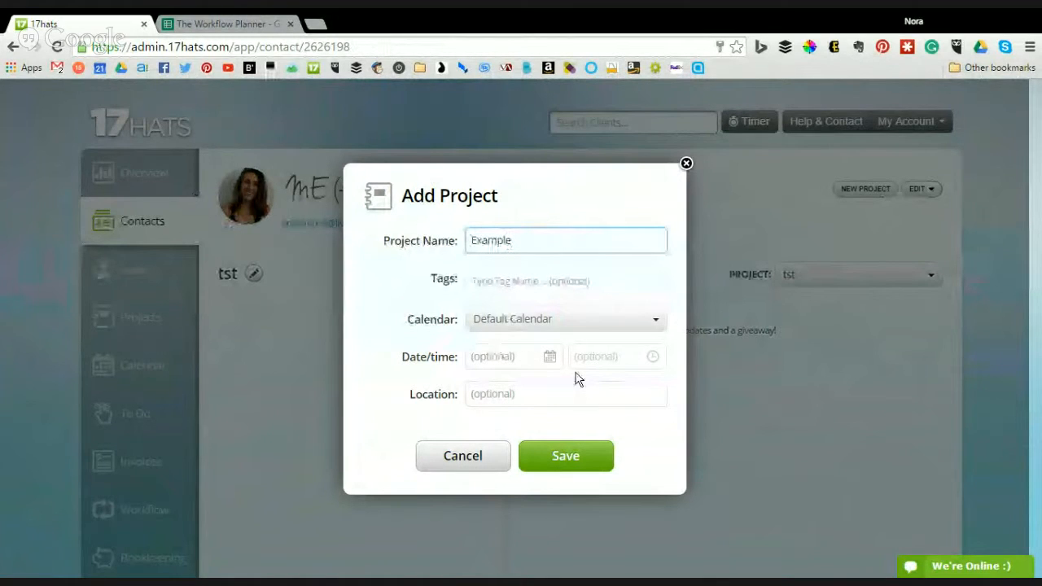
pyautogui.click(549, 357)
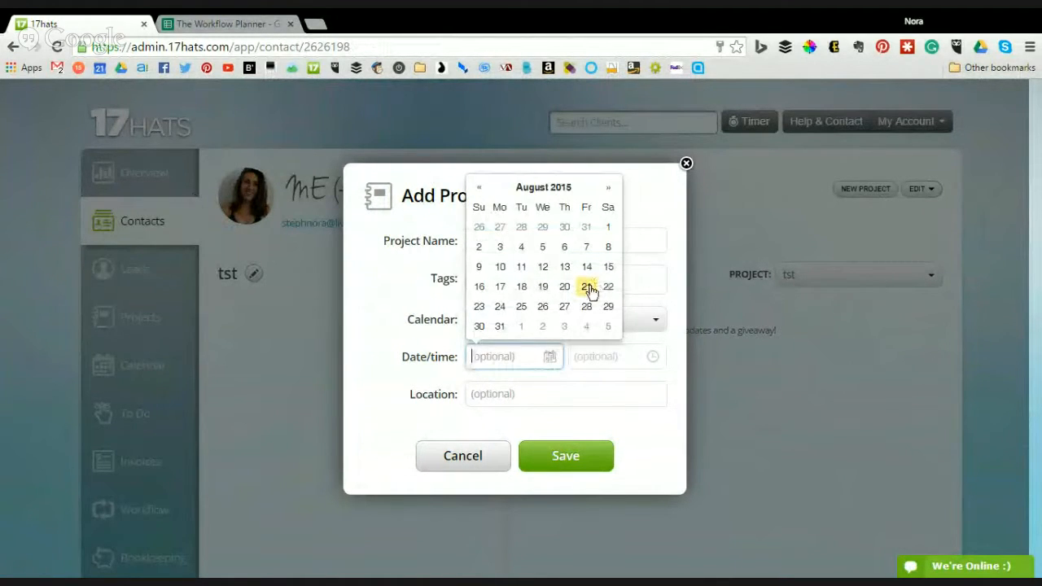
pyautogui.click(500, 307)
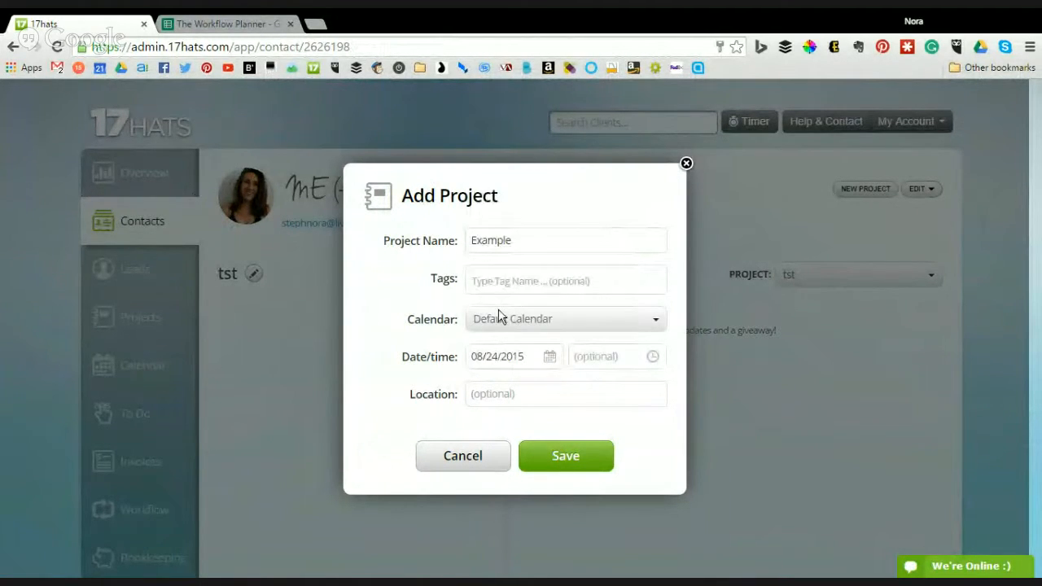
pyautogui.click(565, 459)
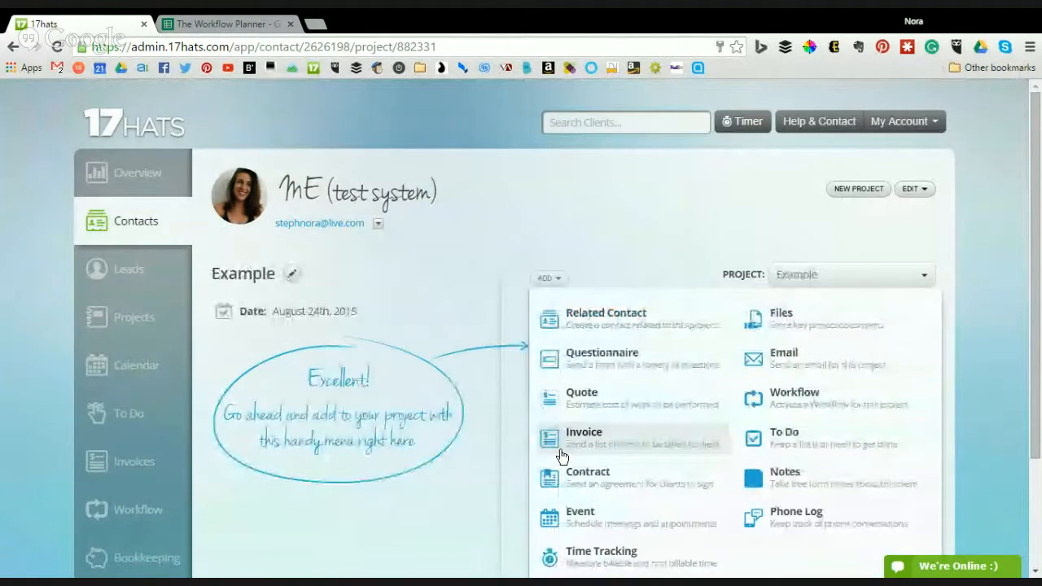
# - Activate the Process Design workflow on the Example project from 08/24/2015
pyautogui.scroll(-1, 736, 477)
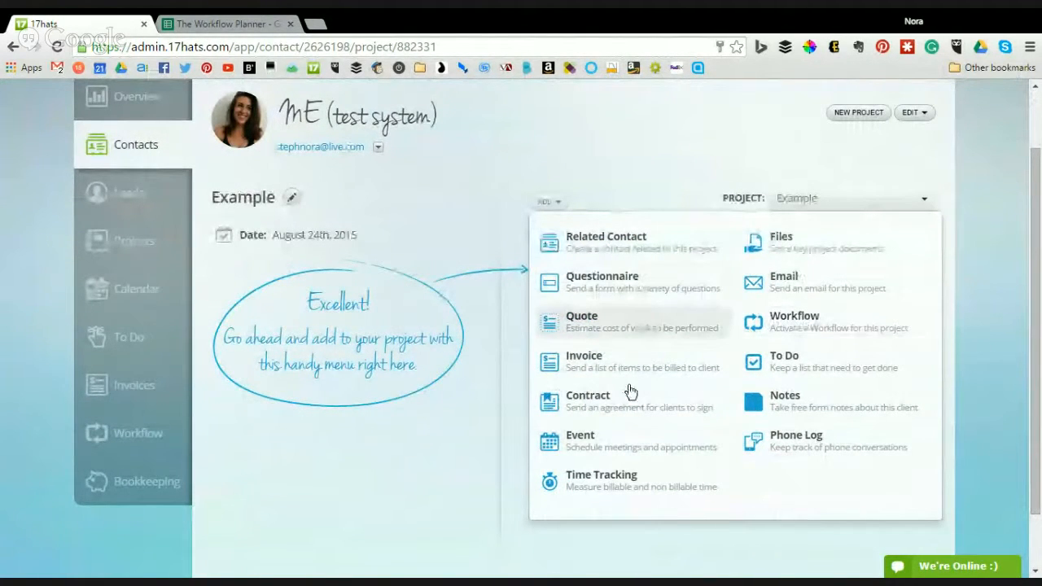
pyautogui.click(815, 320)
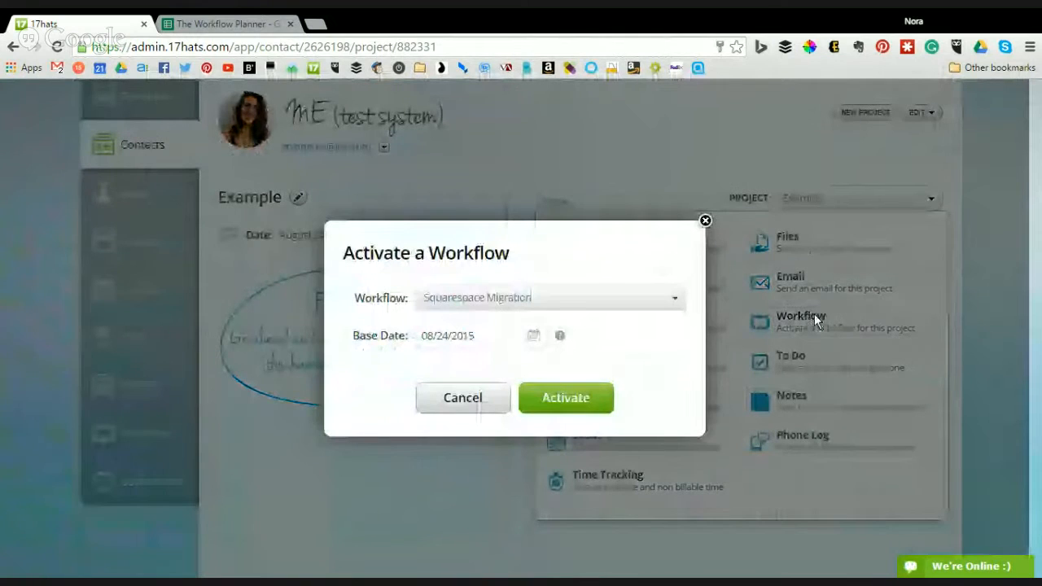
pyautogui.click(557, 298)
pyautogui.click(460, 385)
pyautogui.moveTo(366, 338); pyautogui.dragTo(481, 329)
pyautogui.click(599, 359)
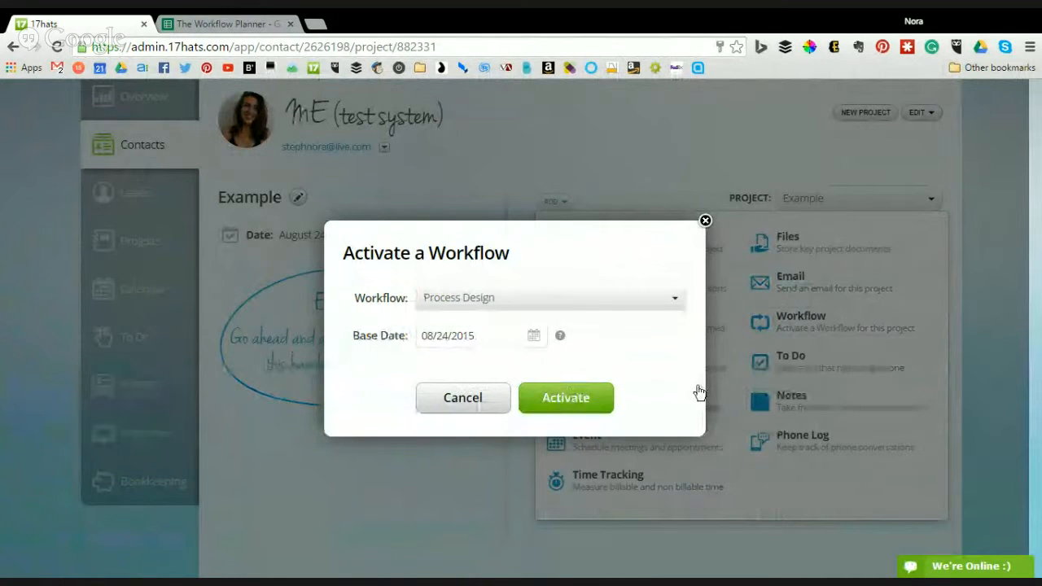
pyautogui.press('Escape')
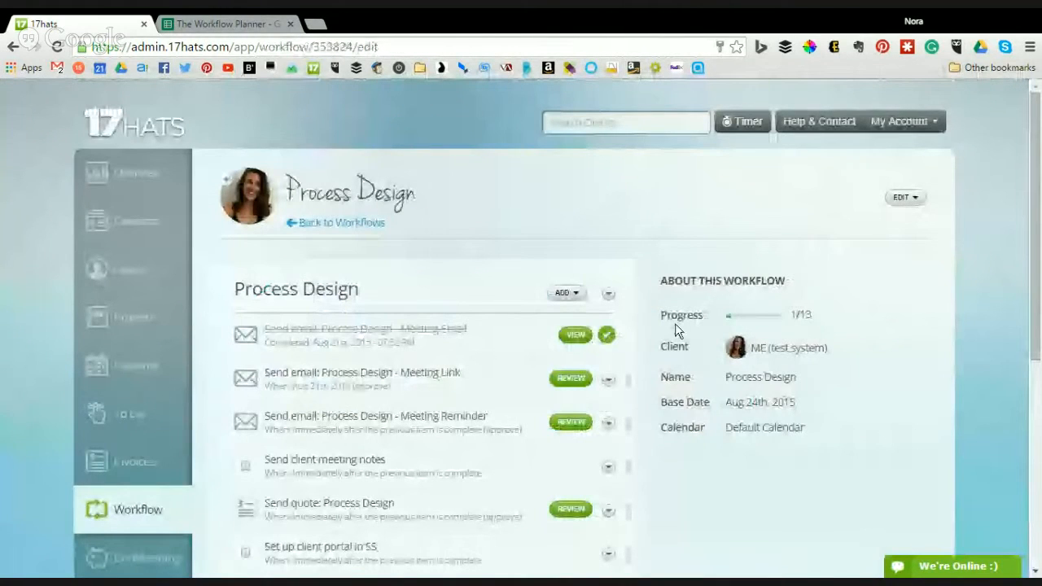
pyautogui.scroll(-1, 513, 275)
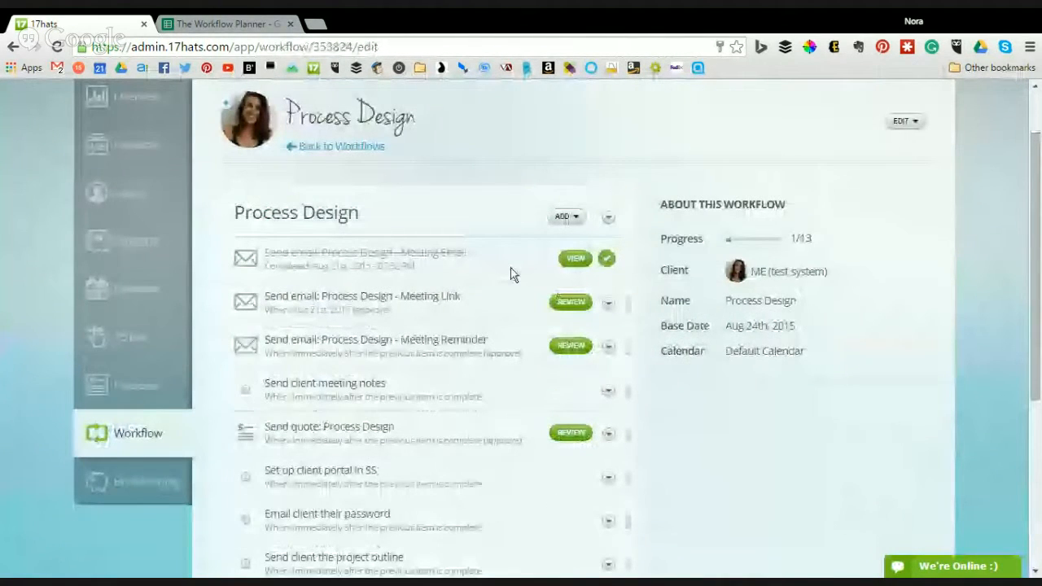
pyautogui.scroll(-1, 352, 257)
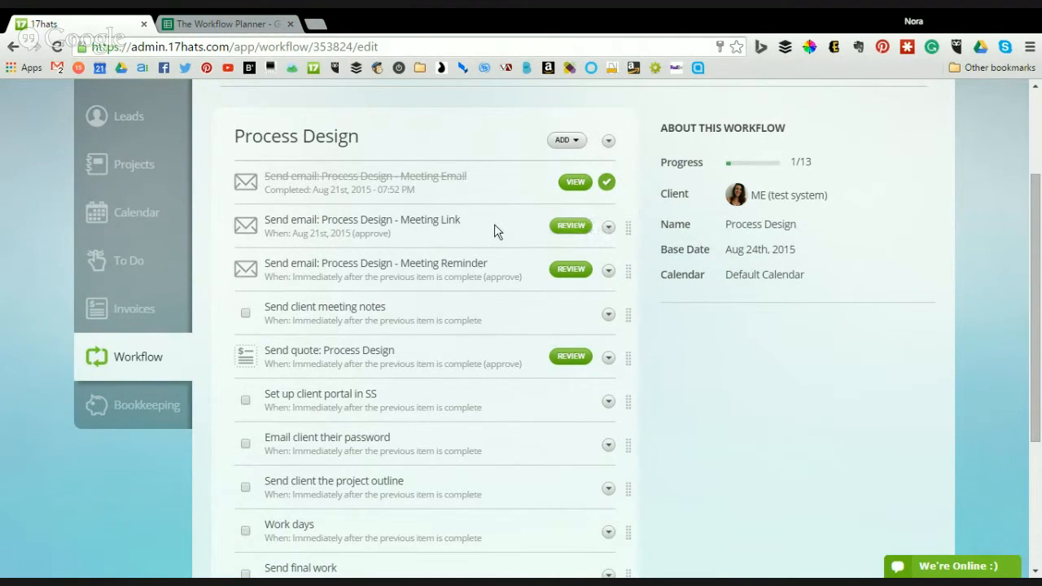
# - Review and send the Meeting Link email, 'Our meeting is scheduled - here's the details'
pyautogui.click(268, 231)
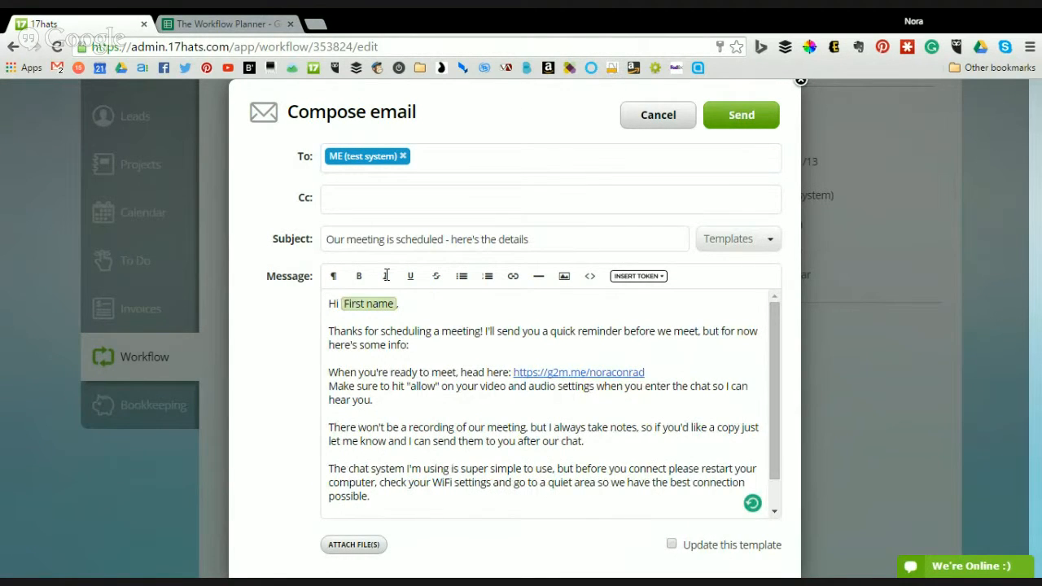
pyautogui.scroll(-1, 529, 465)
pyautogui.scroll(1, 448, 293)
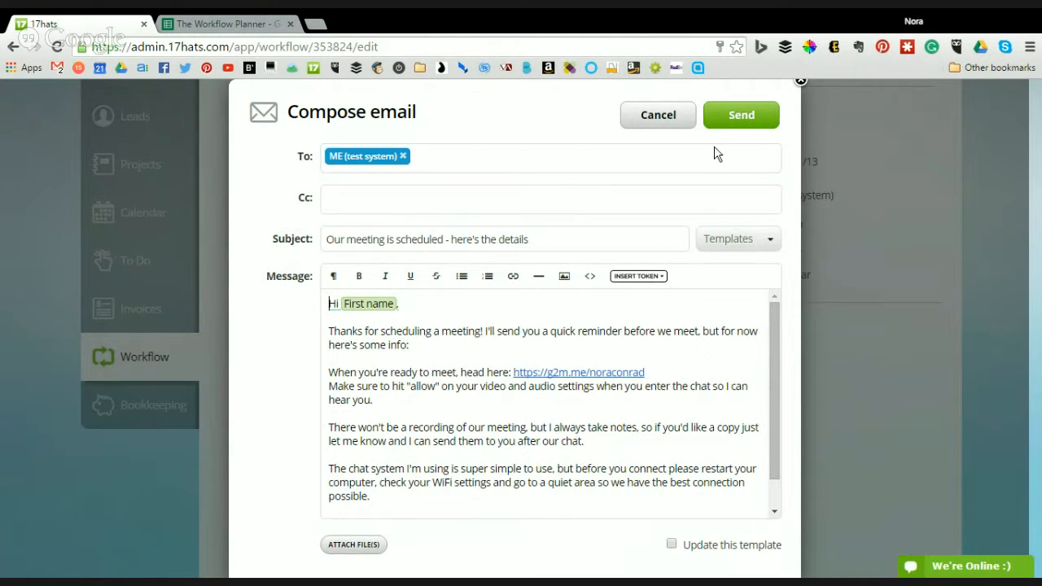
pyautogui.click(764, 116)
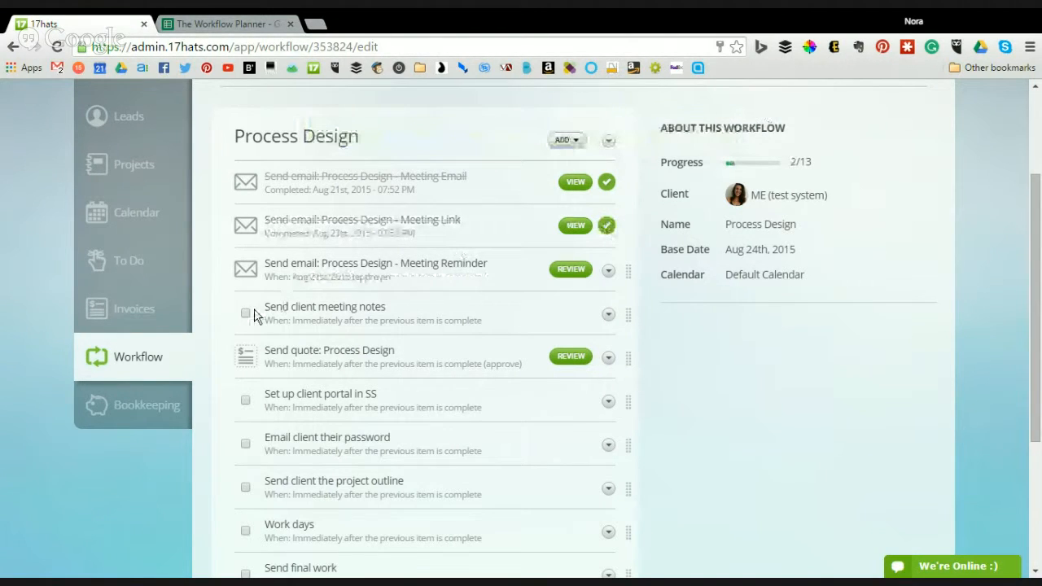
pyautogui.click(608, 402)
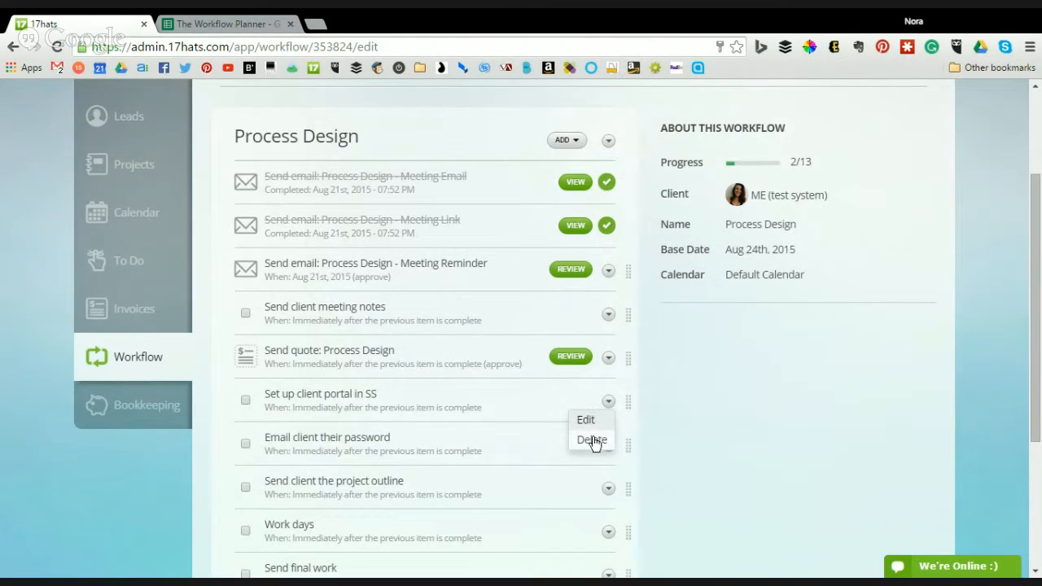
pyautogui.click(709, 397)
pyautogui.moveTo(628, 402)
pyautogui.mouseDown()
pyautogui.moveTo(630, 333)
pyautogui.moveTo(627, 401)
pyautogui.mouseUp()
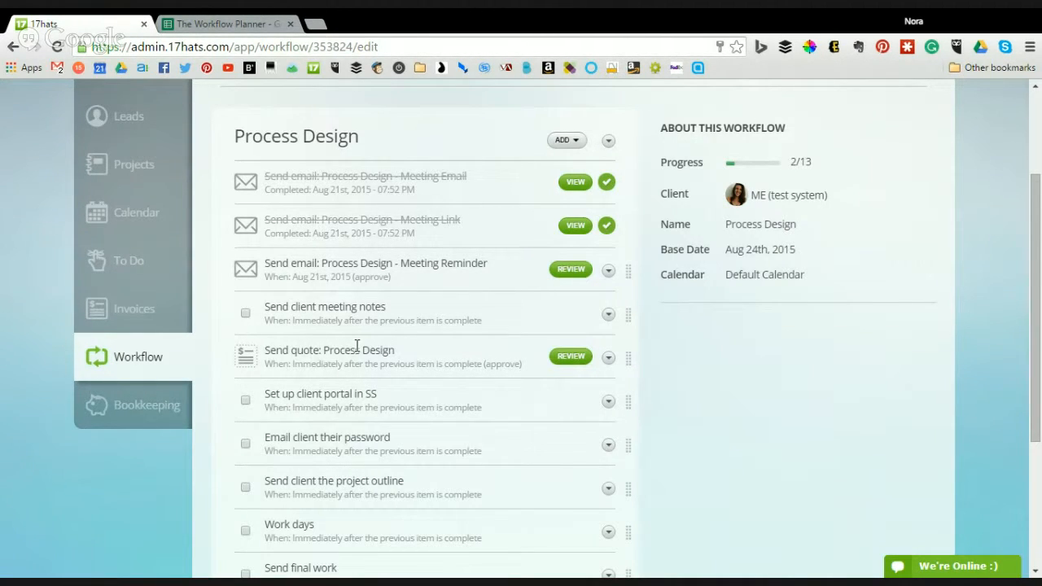
pyautogui.scroll(-1, 357, 346)
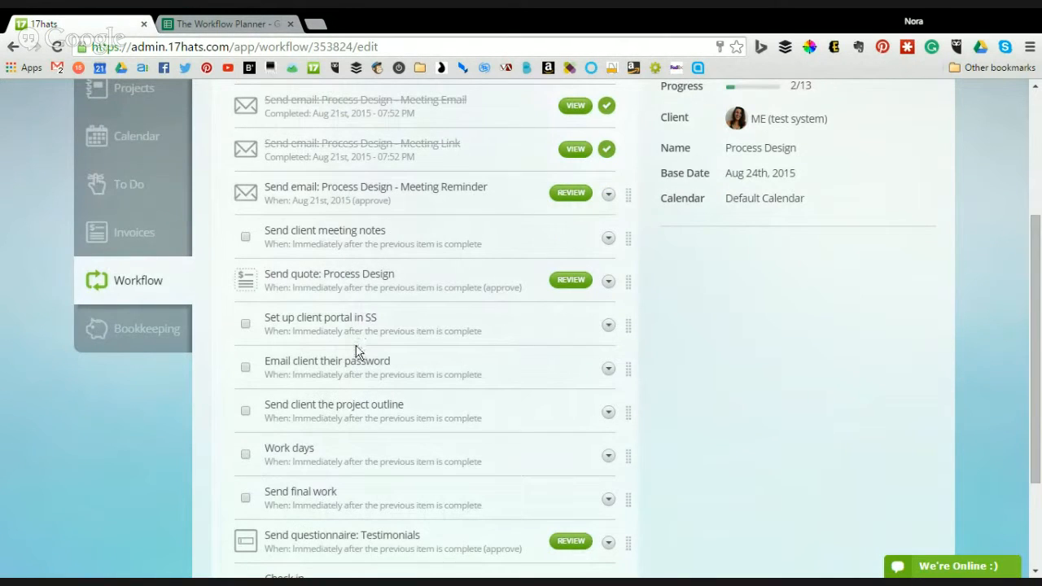
pyautogui.scroll(-2, 356, 352)
pyautogui.scroll(5, 356, 352)
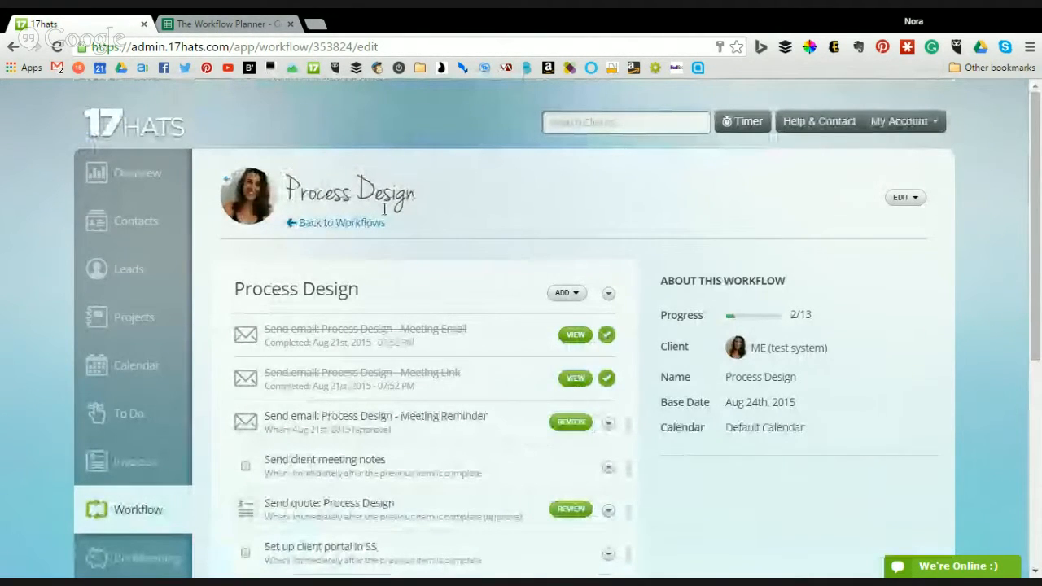
# - Delete the active Process Design workflow from the Example project, confirming the deletion
pyautogui.click(910, 198)
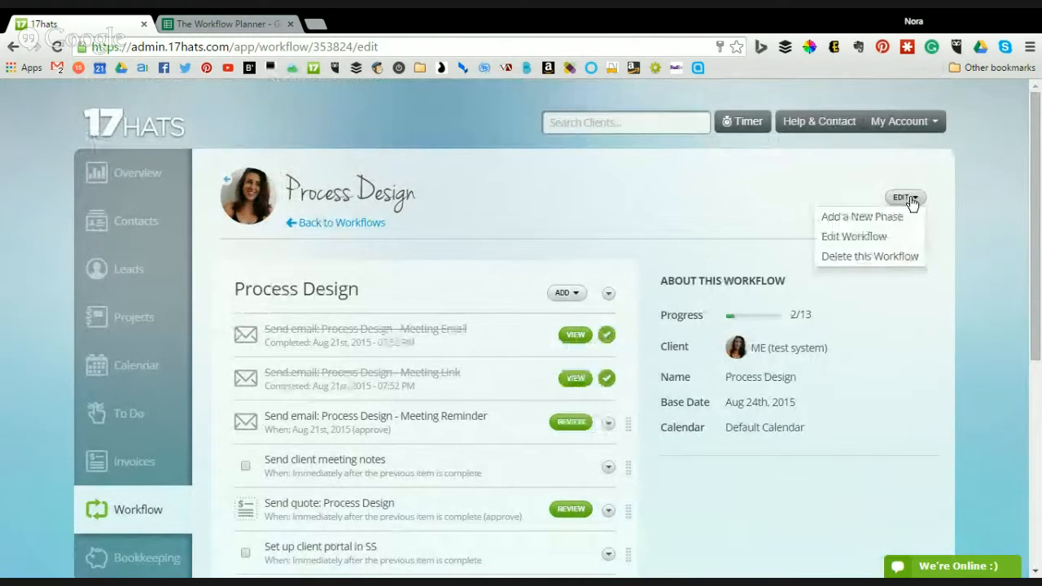
pyautogui.click(885, 258)
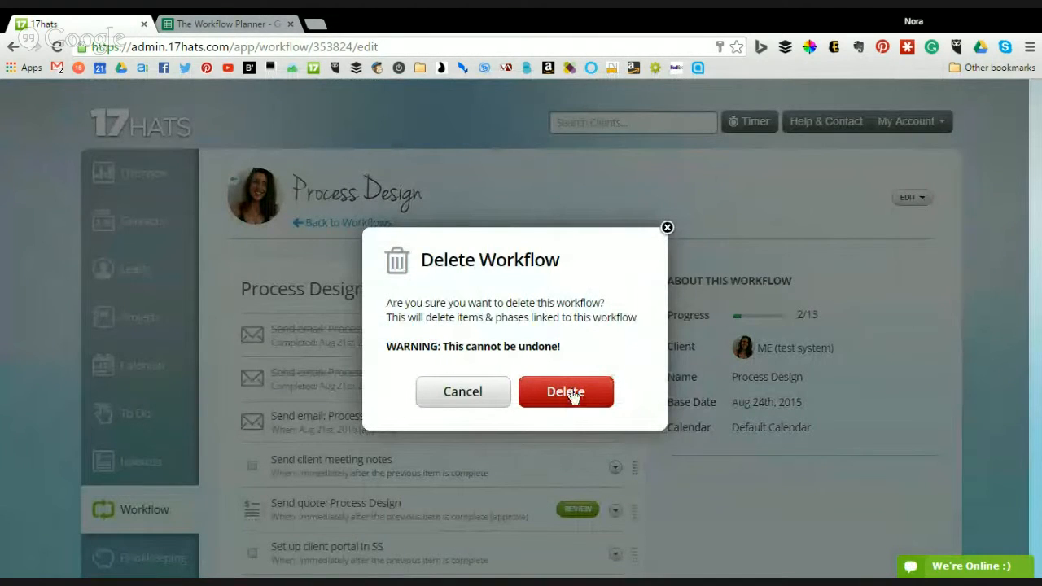
pyautogui.click(573, 395)
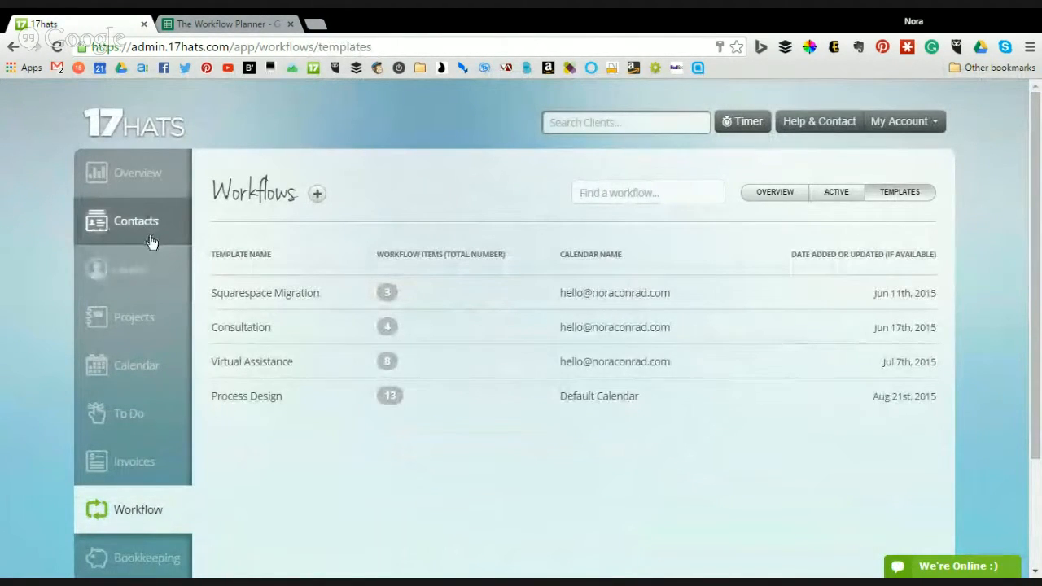
pyautogui.click(153, 236)
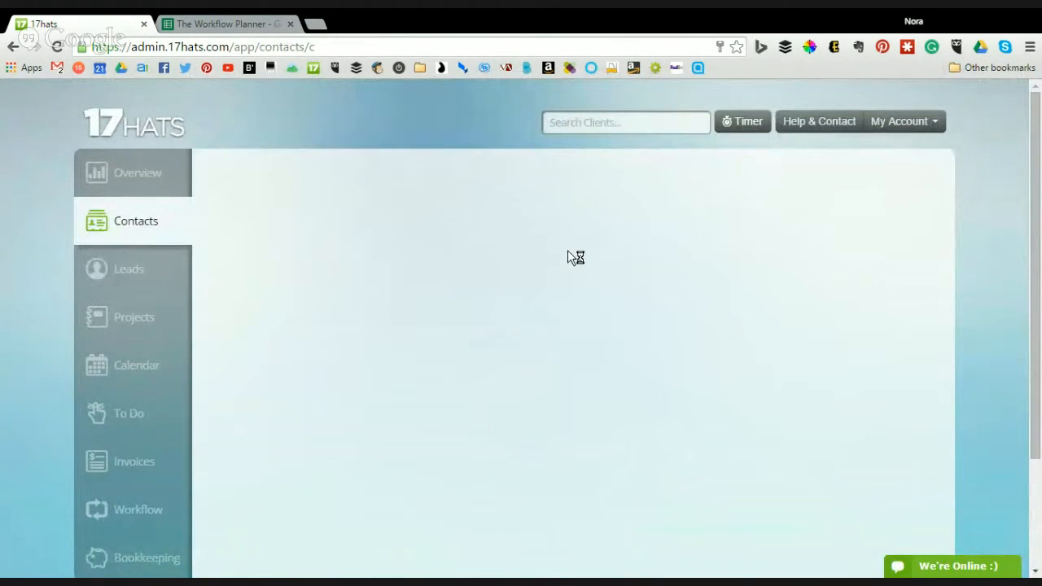
# - Find the test client under the M filter and archive its Example project
pyautogui.click(710, 267)
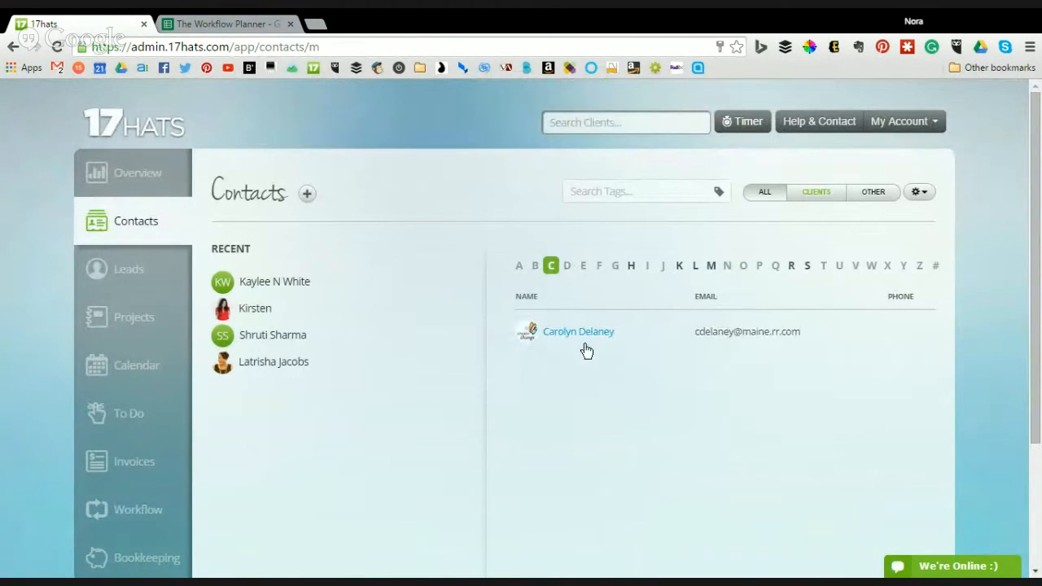
pyautogui.click(596, 417)
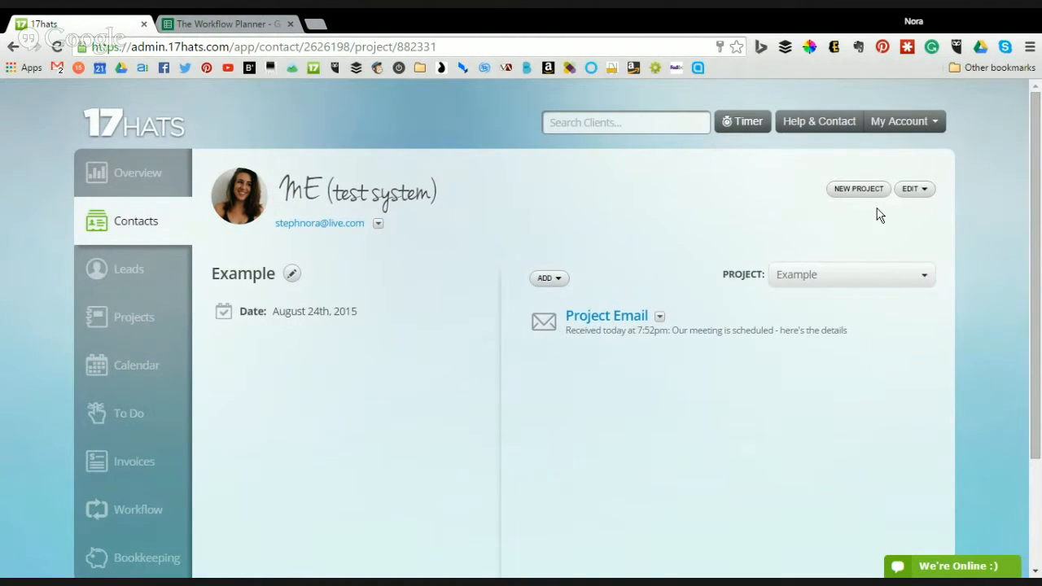
pyautogui.click(914, 190)
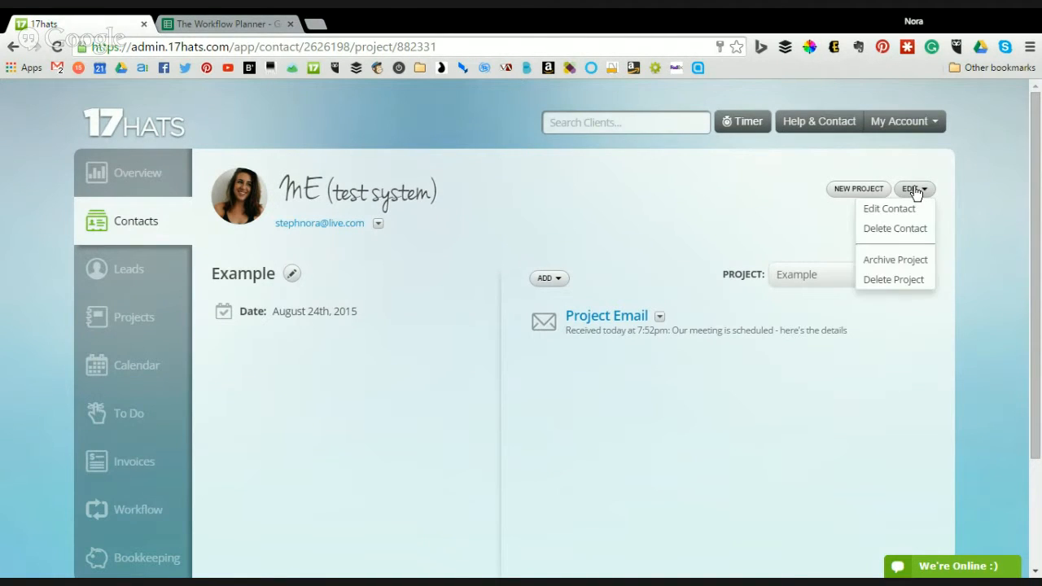
pyautogui.click(896, 263)
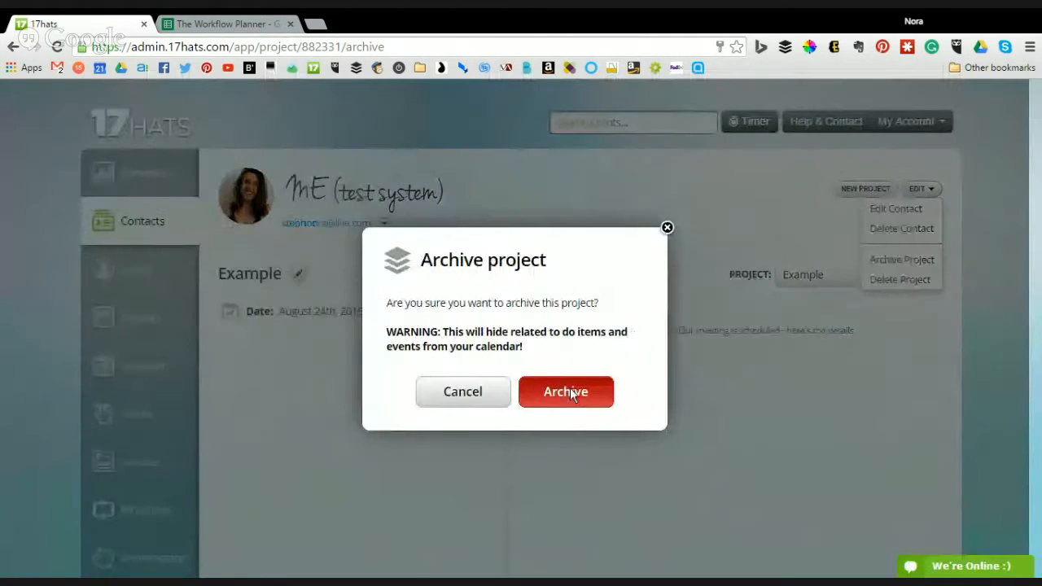
pyautogui.click(570, 384)
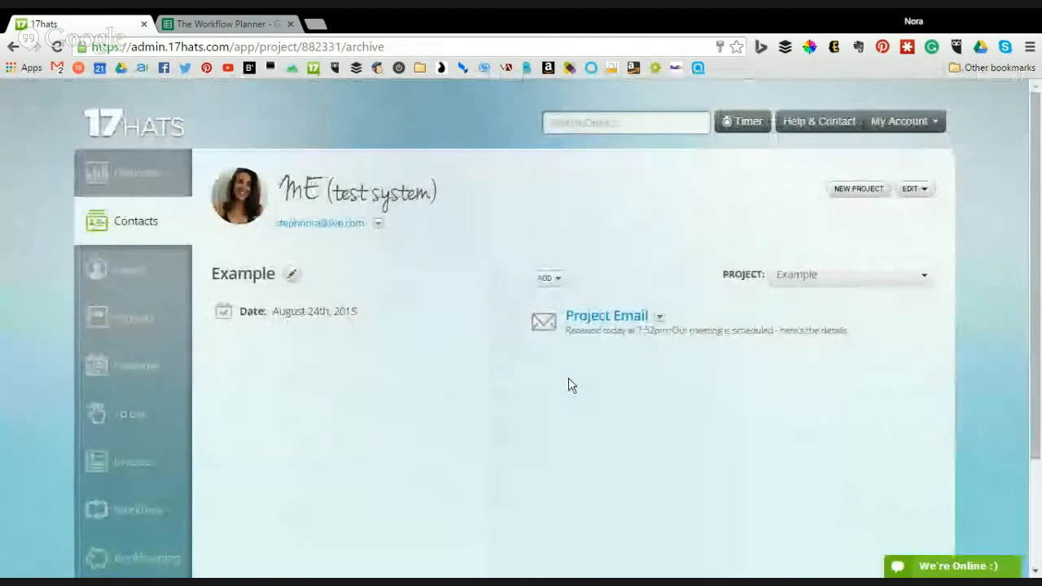
pyautogui.scroll(-1, 163, 342)
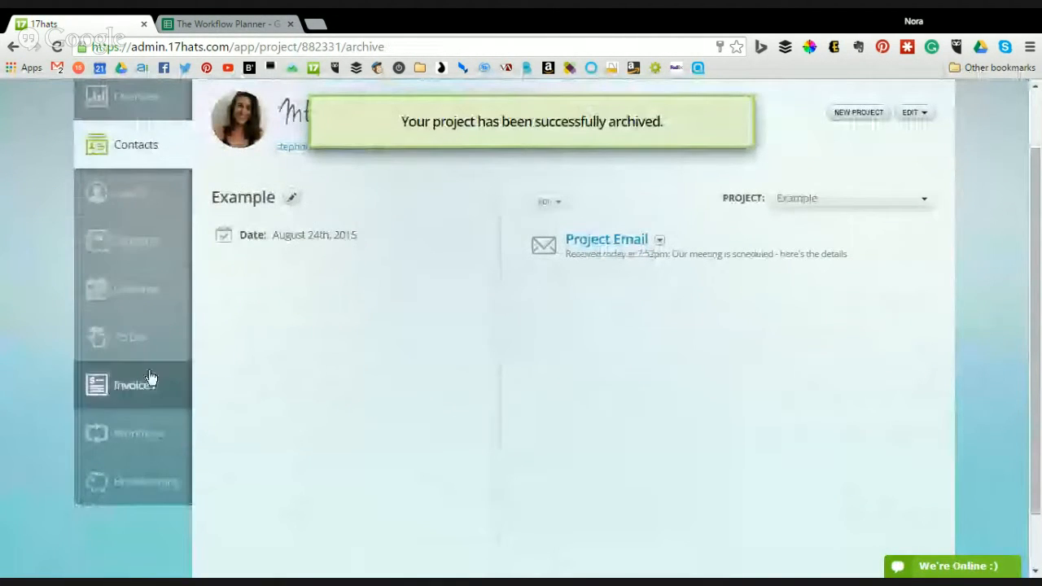
pyautogui.click(145, 247)
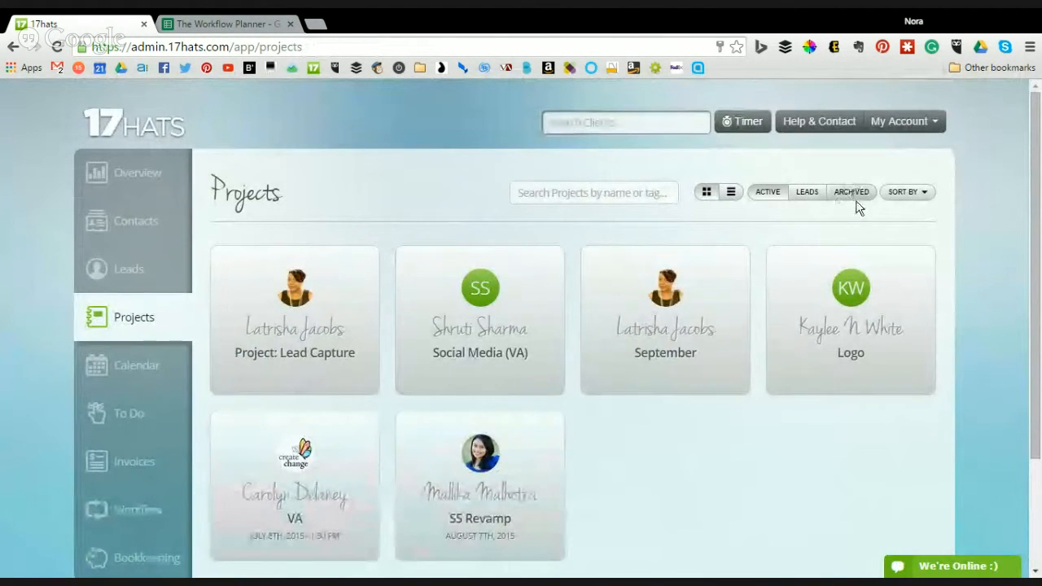
# - Switch from the Projects grid to the Overview dashboard
pyautogui.click(137, 177)
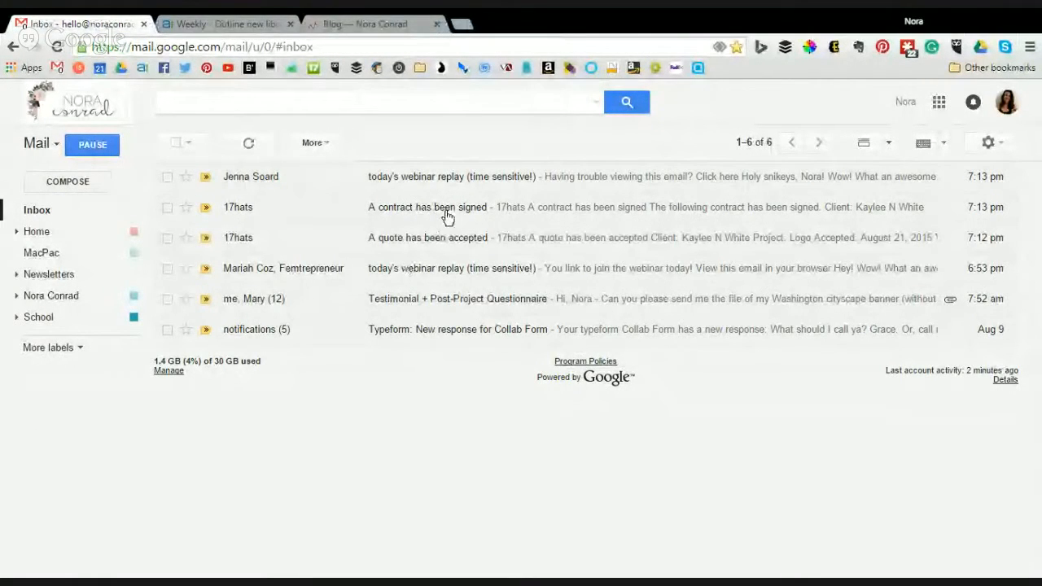
# - Open the 'A quote has been accepted' email and review the Logo project acceptance dated August 21, 2015
pyautogui.click(444, 237)
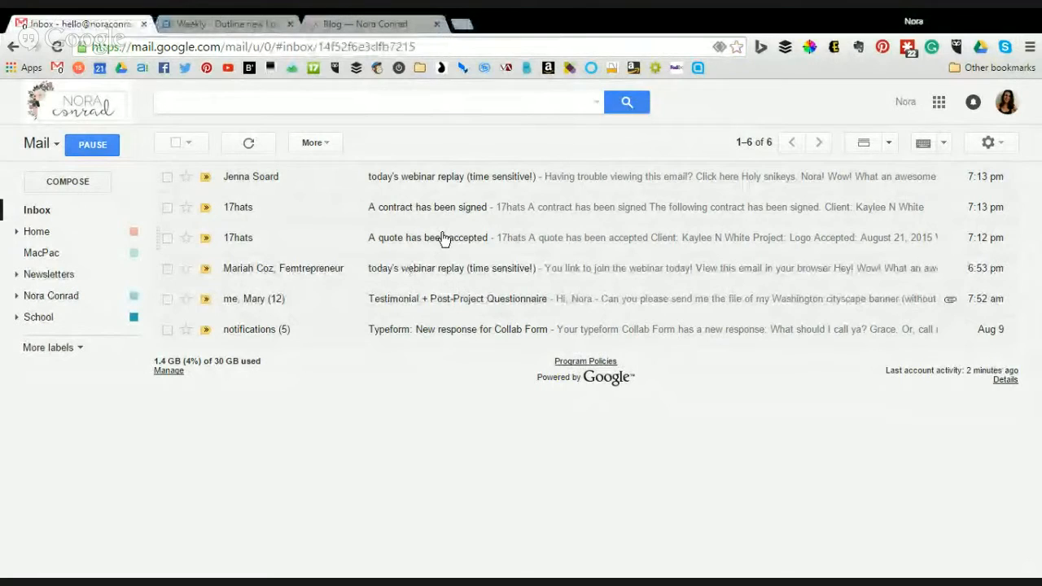
pyautogui.scroll(-2, 676, 332)
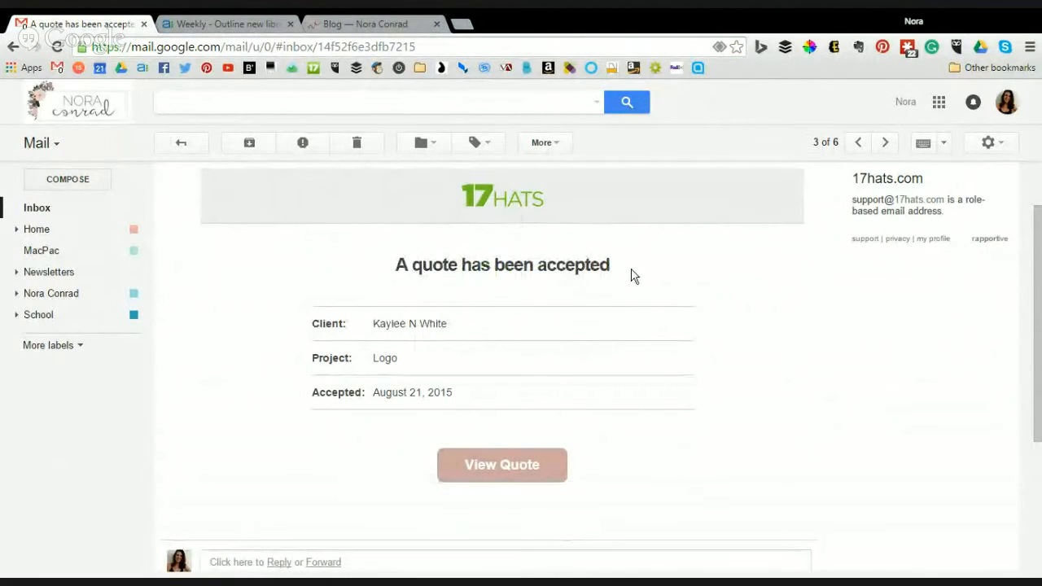
pyautogui.scroll(2, 515, 459)
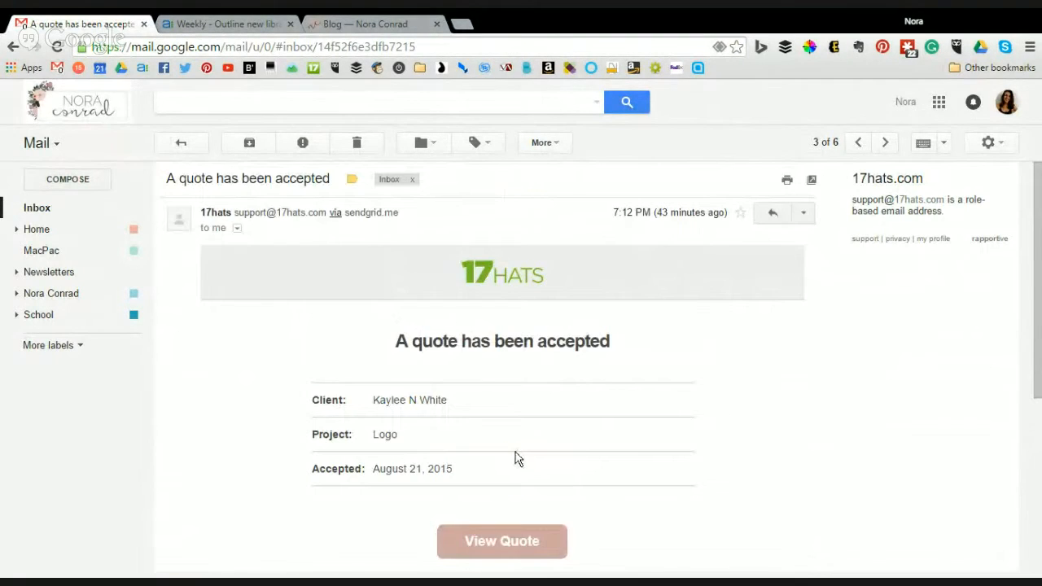